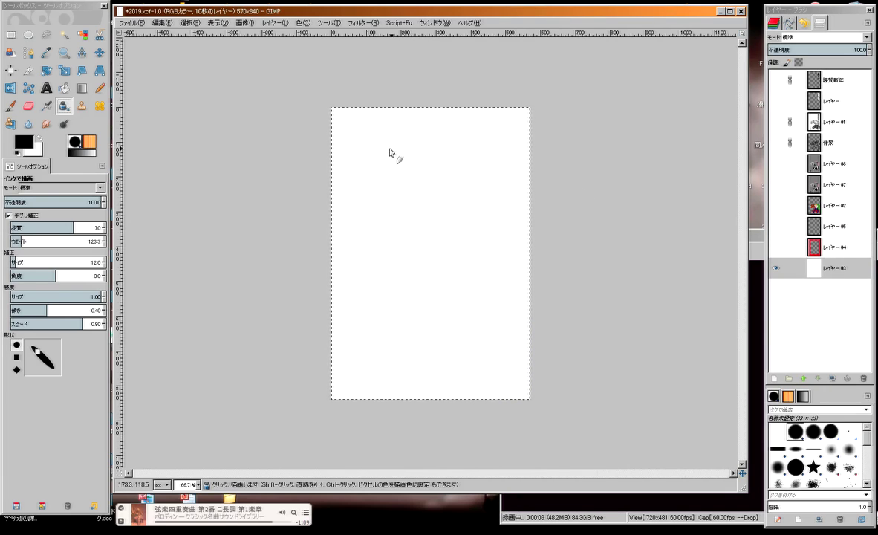
Brush-letter '2019' near the card top with 'あけまして' beneath it.
mouse_move(353, 170)
mouse_down()
mouse_move(369, 193)
mouse_move(396, 191)
mouse_move(417, 204)
mouse_up()
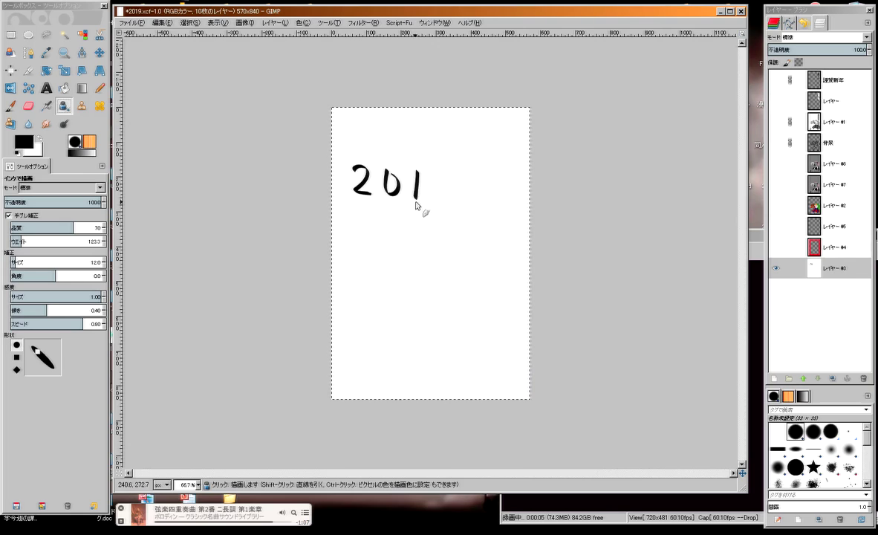
drag(445, 175, 446, 209)
drag(354, 225, 375, 221)
mouse_move(362, 214)
mouse_down()
mouse_move(367, 249)
mouse_move(398, 220)
mouse_move(402, 252)
mouse_up()
mouse_move(413, 223)
mouse_down()
mouse_move(431, 222)
mouse_move(431, 231)
mouse_up()
mouse_move(424, 214)
mouse_down()
mouse_move(435, 254)
mouse_move(469, 256)
mouse_up()
Write 'おめでとう' on the next line below 'あけまして'.
mouse_move(358, 284)
mouse_down()
mouse_move(380, 282)
mouse_move(389, 305)
mouse_move(387, 281)
mouse_move(393, 304)
mouse_up()
drag(401, 287, 444, 311)
drag(447, 273, 462, 289)
mouse_move(469, 288)
mouse_down()
mouse_move(472, 311)
mouse_move(488, 281)
mouse_up()
drag(478, 292, 484, 310)
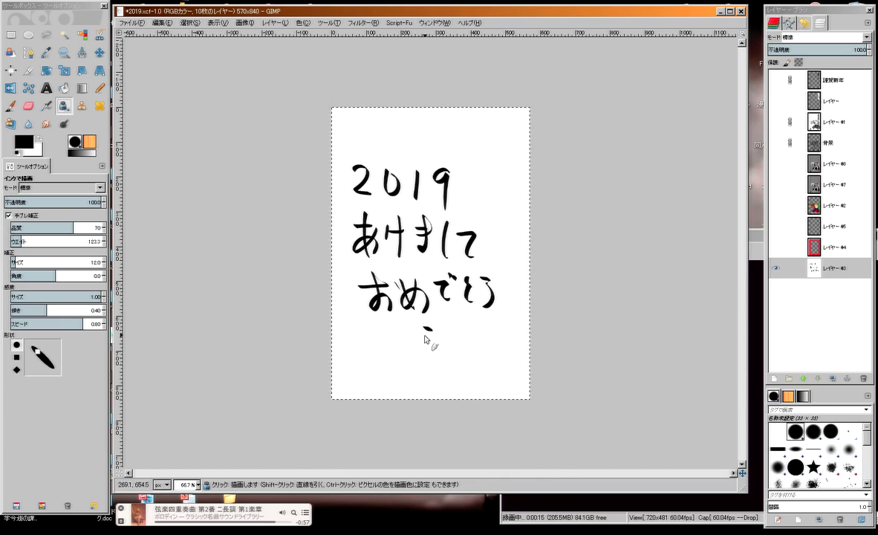
Write the final line 'ございます' beneath 'おめでとう'.
drag(423, 328, 430, 328)
drag(422, 338, 434, 341)
drag(436, 325, 460, 325)
drag(452, 321, 460, 340)
drag(461, 320, 471, 339)
mouse_move(476, 322)
mouse_down()
mouse_move(478, 332)
mouse_move(514, 316)
mouse_up()
drag(502, 309, 499, 359)
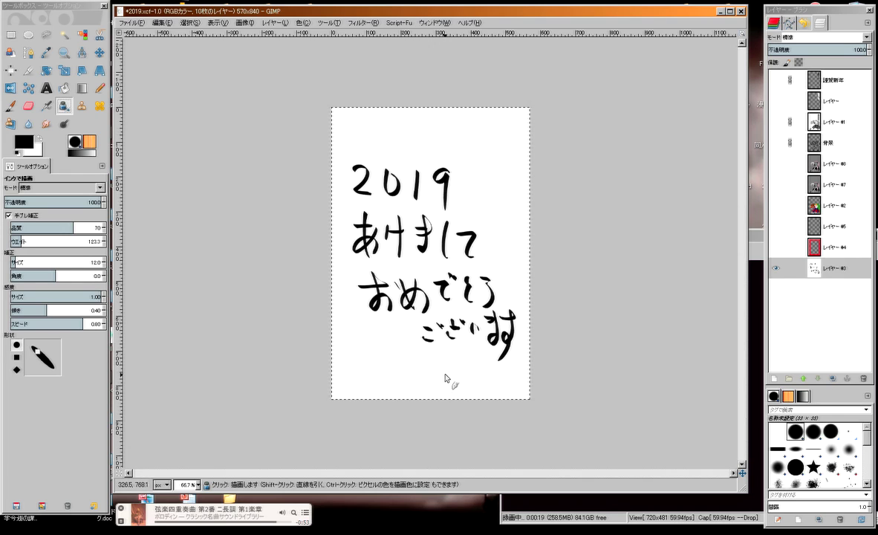
mouse_move(424, 392)
mouse_down()
mouse_move(464, 367)
mouse_move(484, 385)
mouse_move(465, 366)
mouse_move(478, 347)
mouse_move(497, 367)
mouse_move(486, 355)
mouse_up()
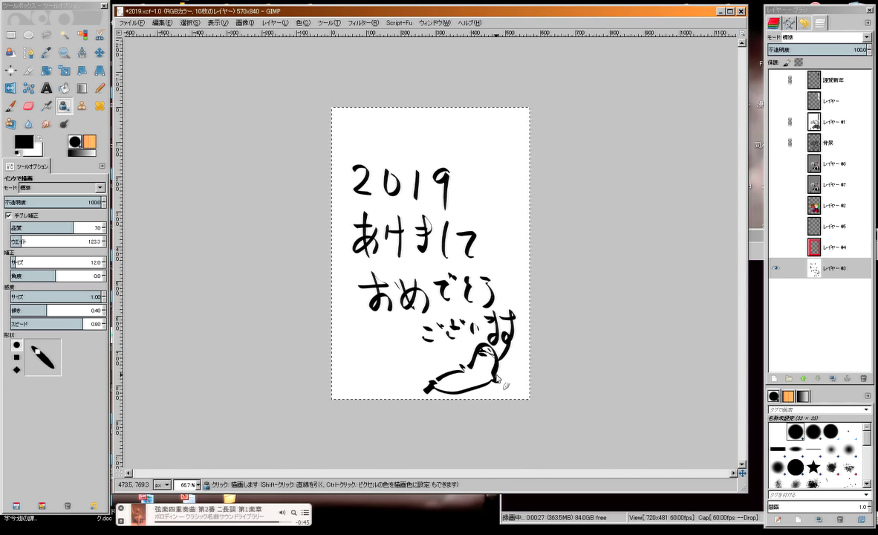
Zoom to 200% on the fish and undo its head strokes, outline and tail fin.
ctrl+scroll(499, 270, up, 2)
ctrl+scroll(500, 273, up, 1)
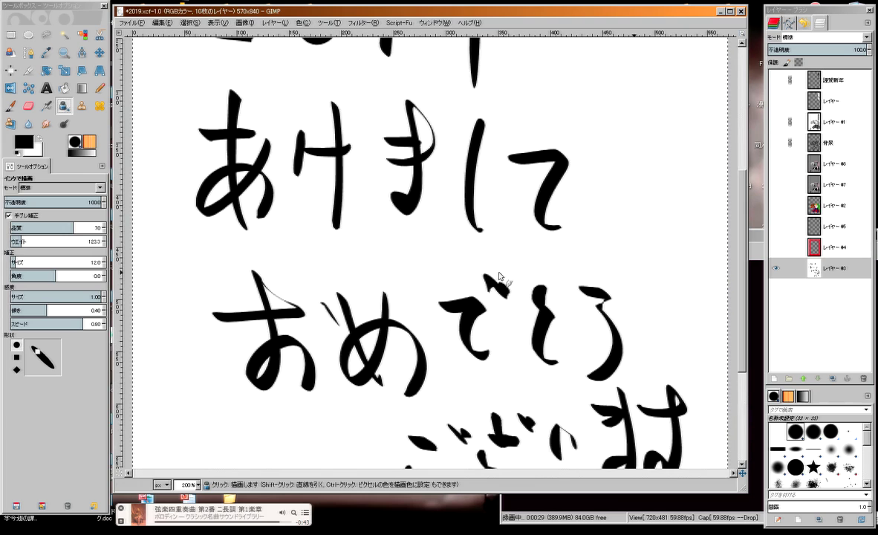
scroll(446, 238, down, 5)
scroll(445, 238, right, 2)
scroll(401, 222, down, 2)
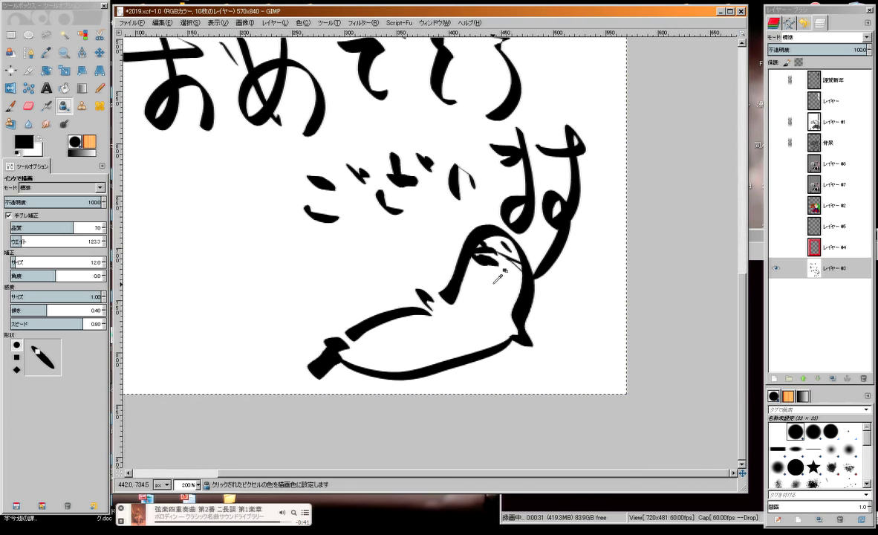
key(ctrl+z)
key(ctrl+z)
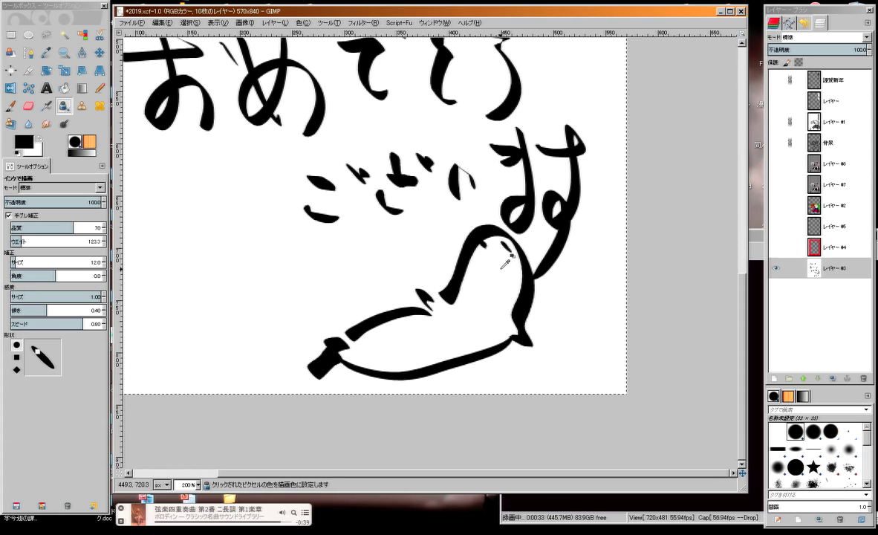
key(ctrl+z)
key(ctrl+z)
key(ctrl+z)
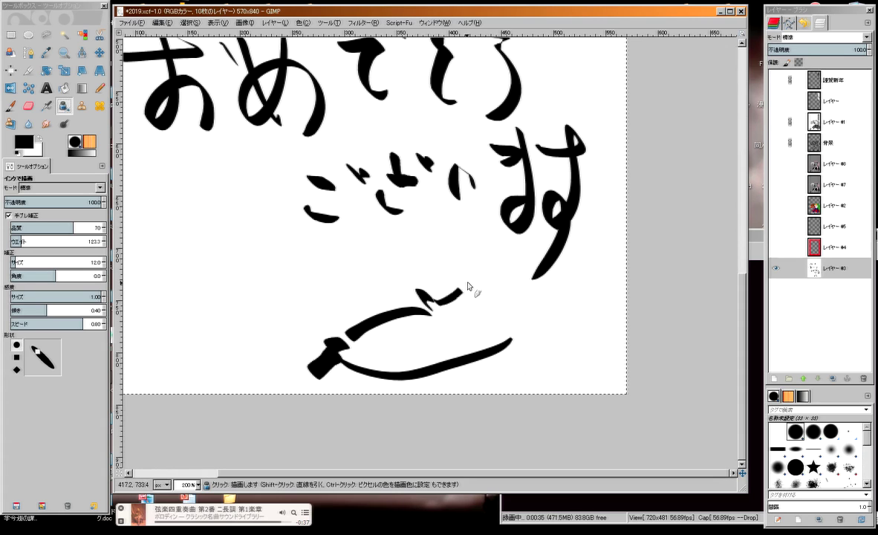
Redraw the fish's back so it joins the tail of ます, then add a small eye.
drag(435, 305, 508, 341)
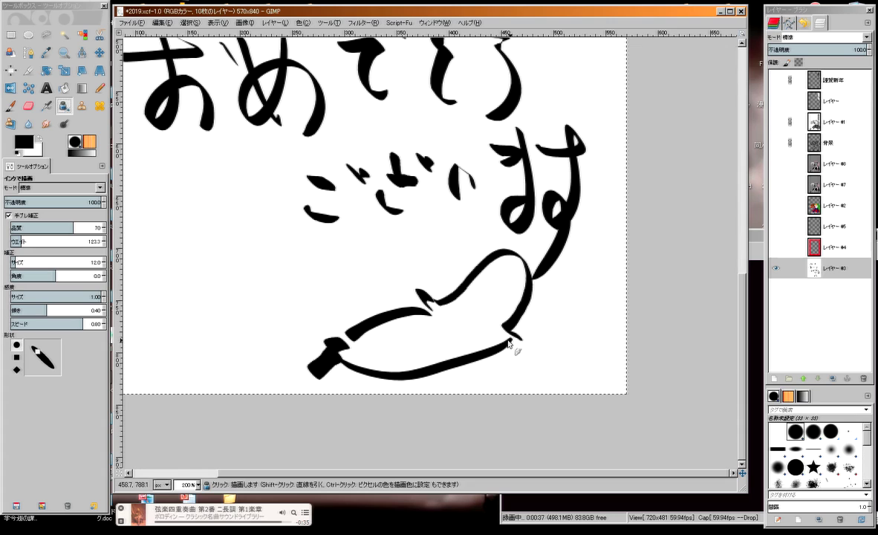
key(ctrl+z)
mouse_move(435, 303)
mouse_down()
mouse_move(544, 278)
mouse_move(519, 343)
mouse_up()
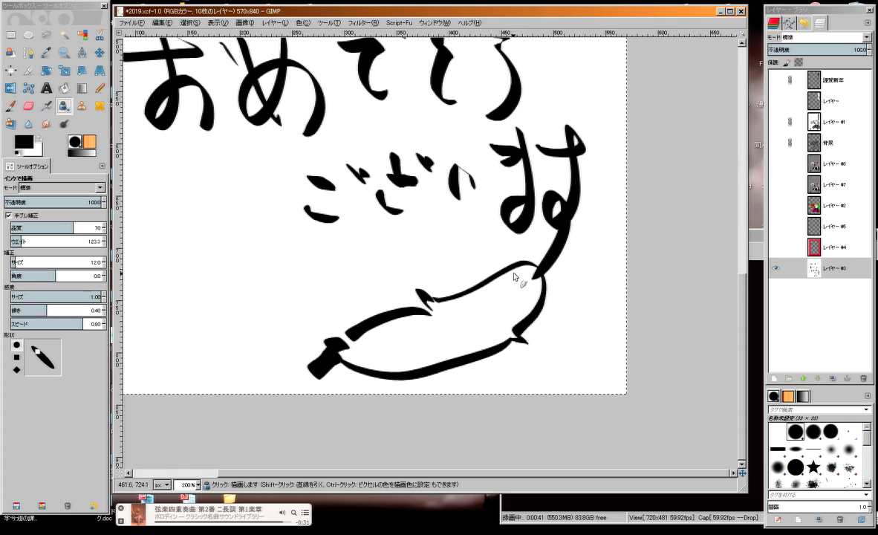
key(x)
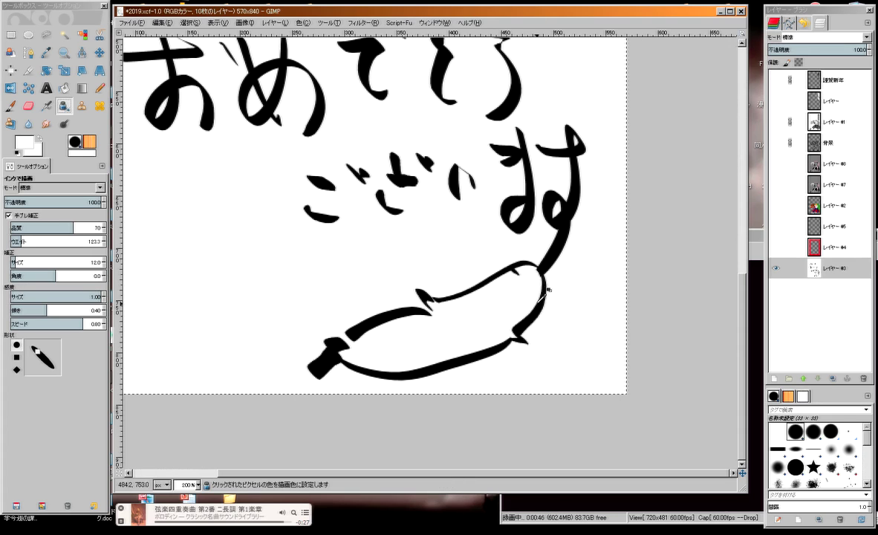
key(x)
drag(508, 276, 525, 282)
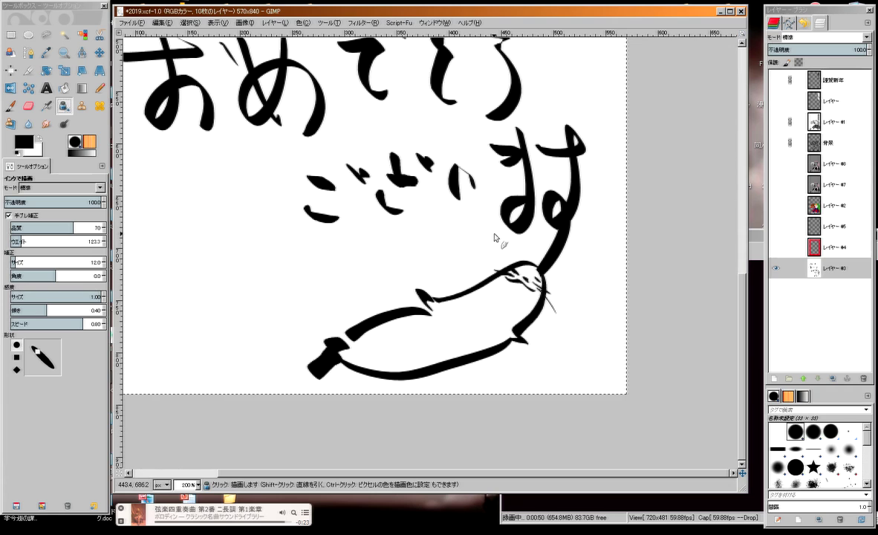
Zoom out to 66.7% to view the whole lettered card with the fish.
key(1)
key(minus)
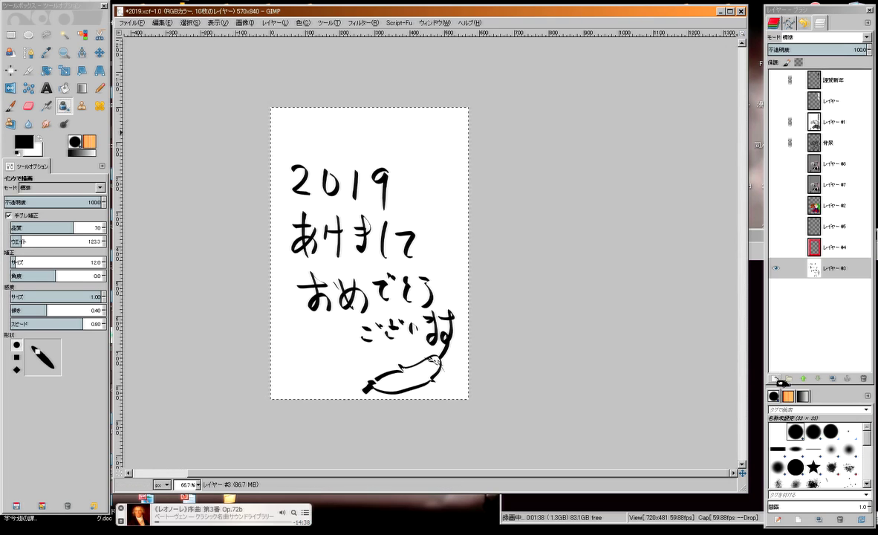
Add a white-filled layer above レイヤー #3, briefly toggling レイヤー #1's visibility to check.
key(shift+ctrl+n)
click(717, 422)
click(773, 459)
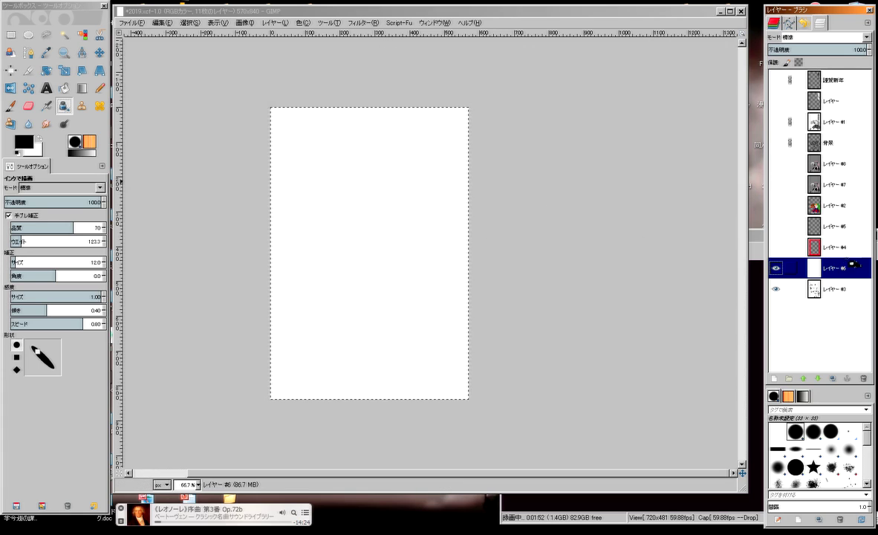
click(776, 121)
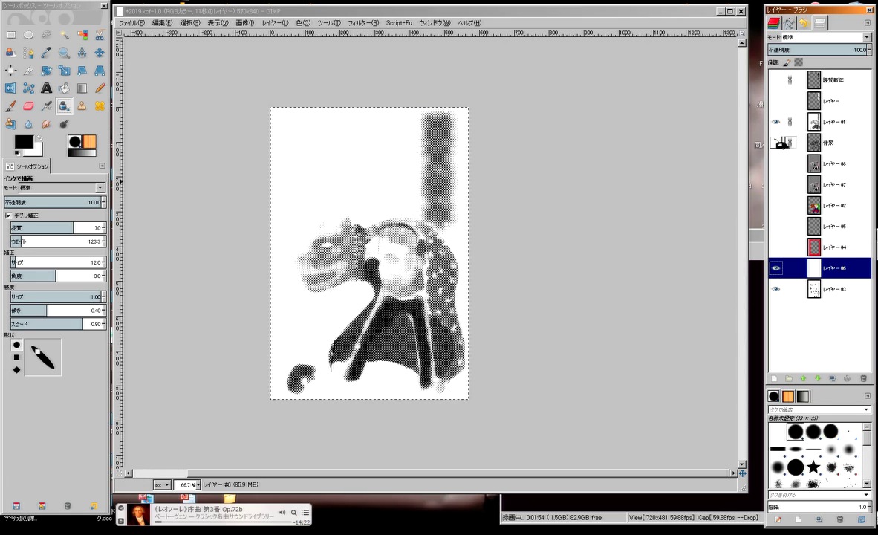
click(776, 121)
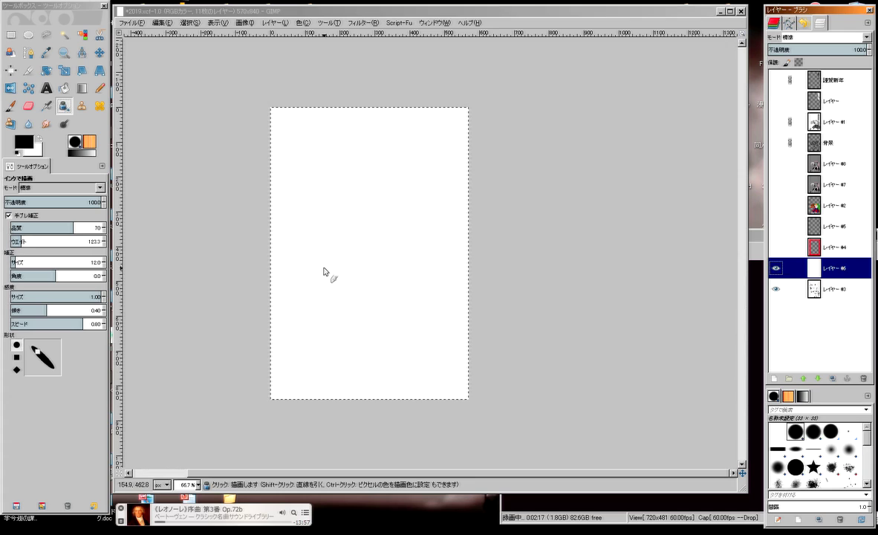
Ink an open box shape with its lid slab, sides and bottom edge, undoing crossing lid strokes.
drag(312, 250, 433, 259)
mouse_move(313, 248)
mouse_down()
mouse_move(398, 234)
mouse_move(444, 259)
mouse_up()
drag(316, 254, 335, 266)
drag(421, 257, 439, 254)
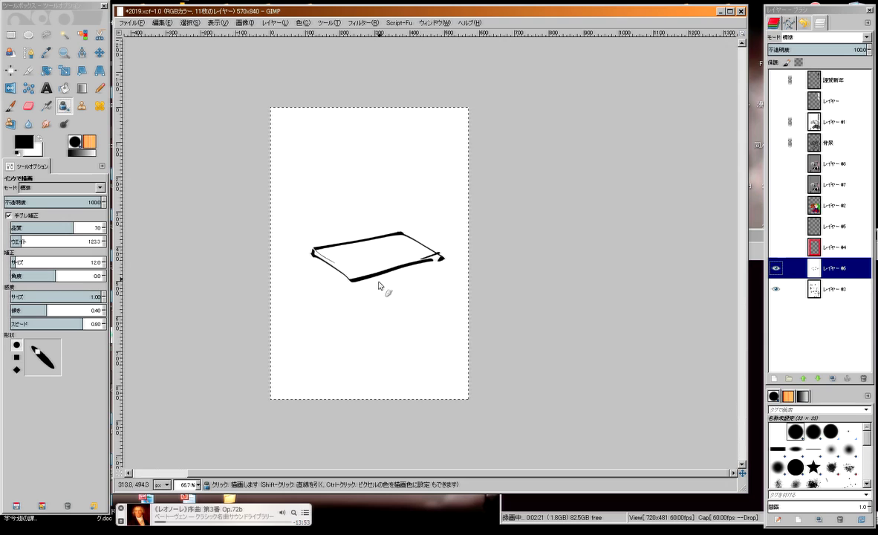
mouse_move(319, 256)
mouse_down()
mouse_move(321, 302)
mouse_move(352, 321)
mouse_up()
drag(437, 256, 435, 304)
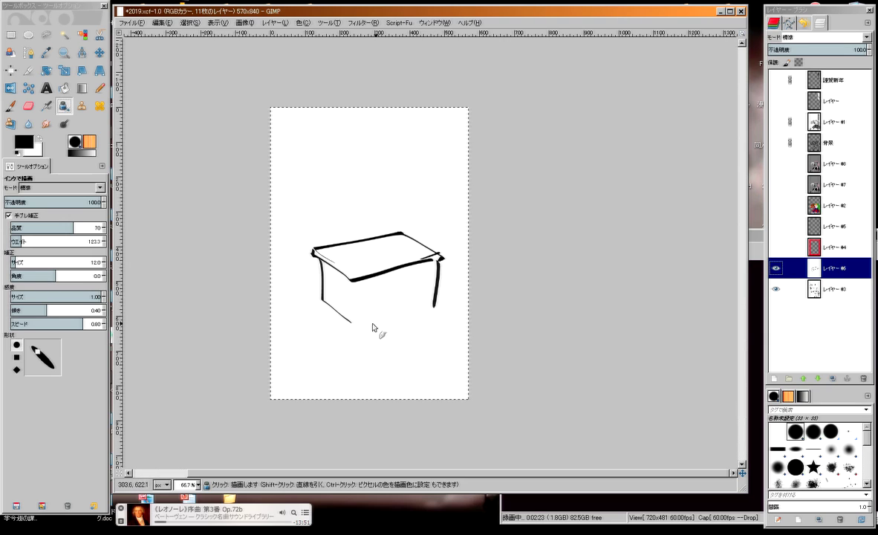
drag(355, 321, 457, 296)
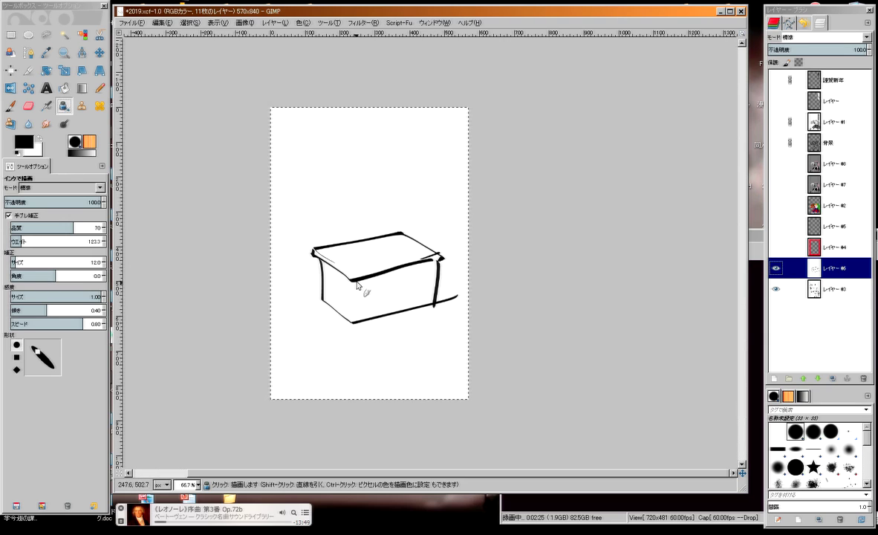
mouse_move(340, 256)
mouse_down()
mouse_move(436, 253)
mouse_move(380, 261)
mouse_up()
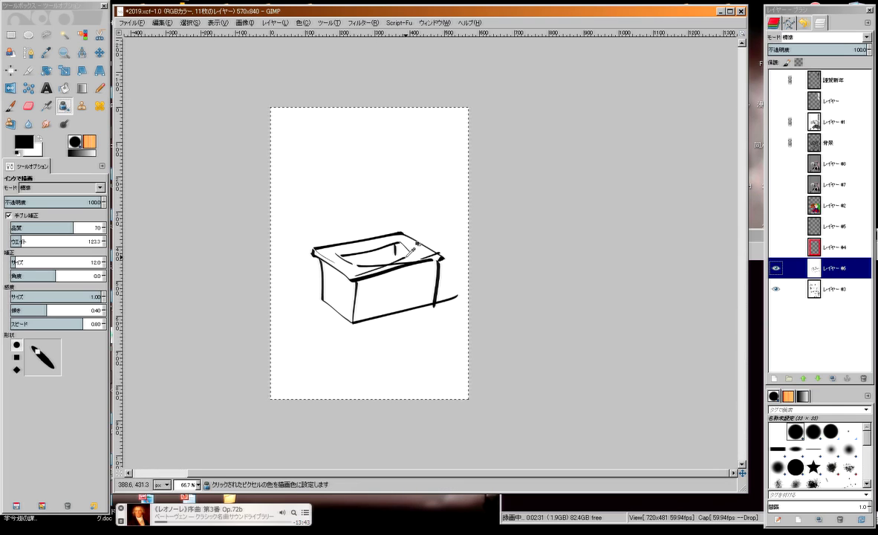
key(ctrl+z)
key(ctrl+z)
Draw the basin's inner rim and a small figure inside, touching it up in white.
drag(338, 250, 399, 257)
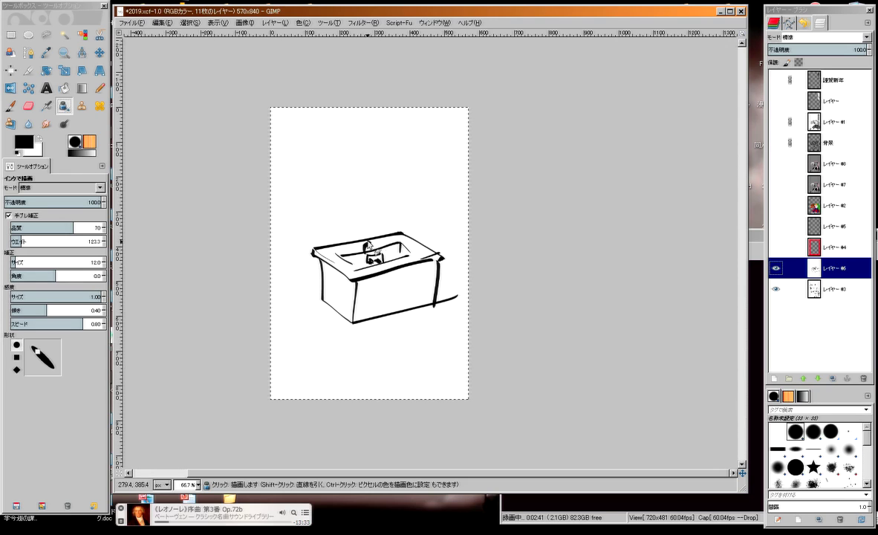
drag(368, 242, 378, 246)
key(x)
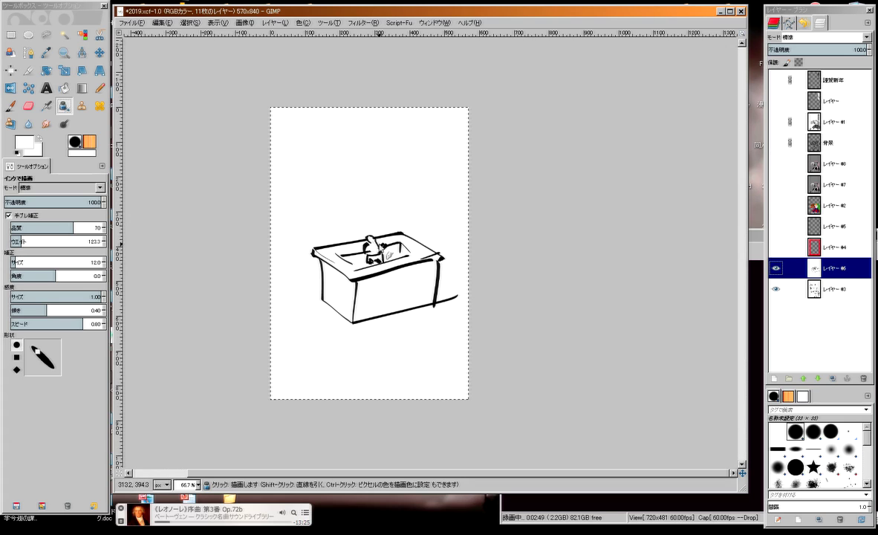
drag(379, 244, 380, 252)
key(x)
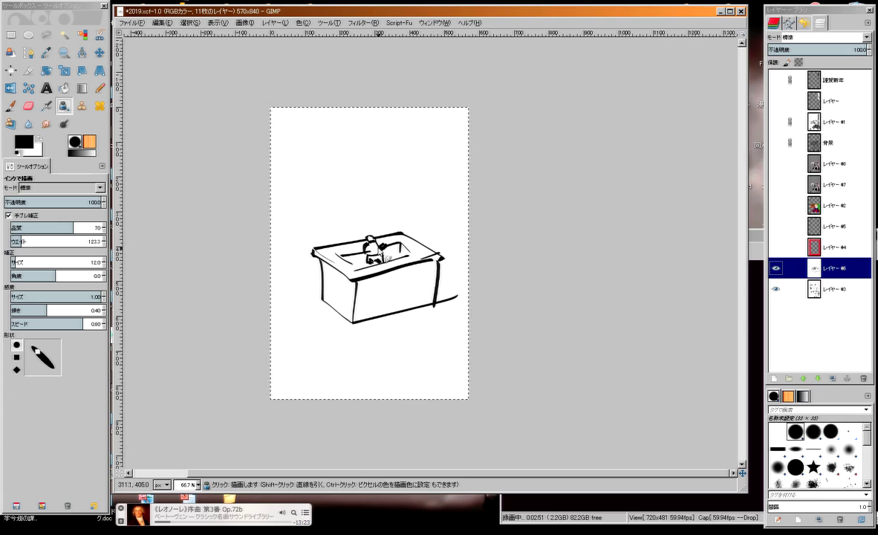
key(x)
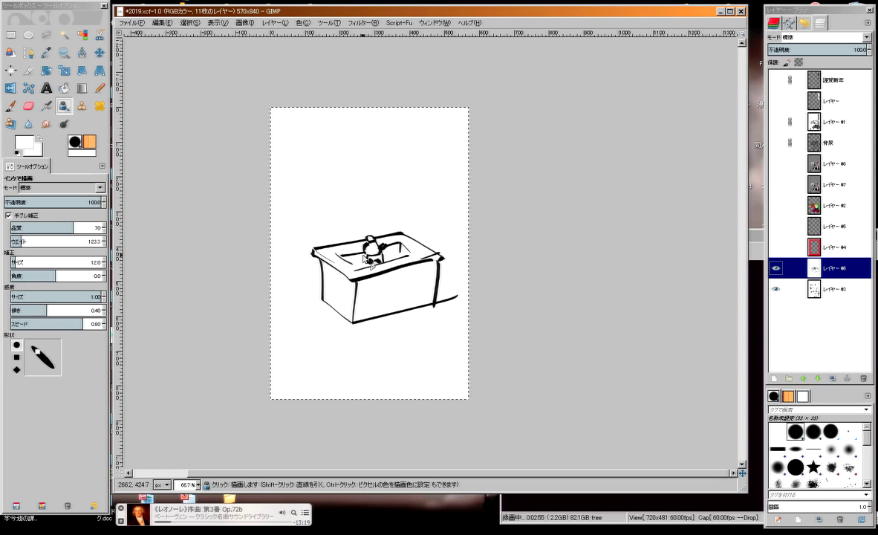
mouse_move(373, 242)
mouse_down()
mouse_move(393, 229)
mouse_move(382, 198)
mouse_move(393, 199)
mouse_up()
key(x)
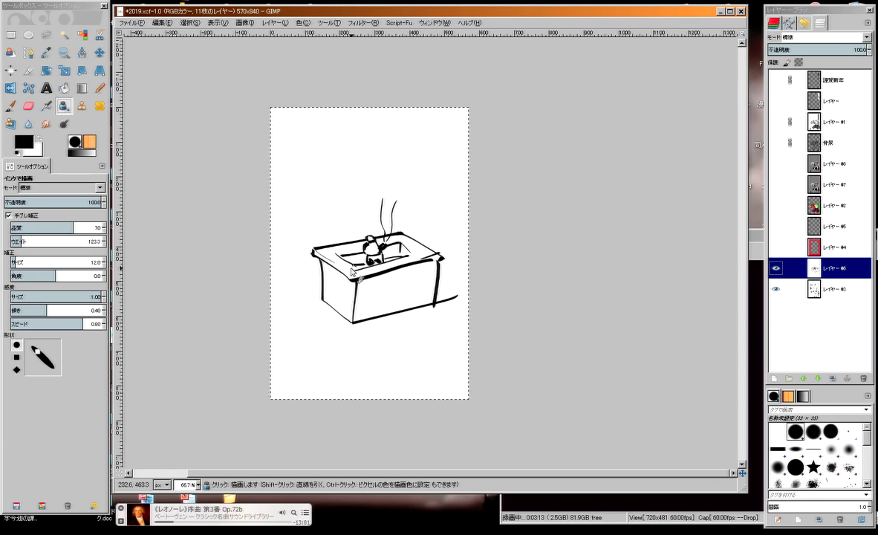
key(ctrl)
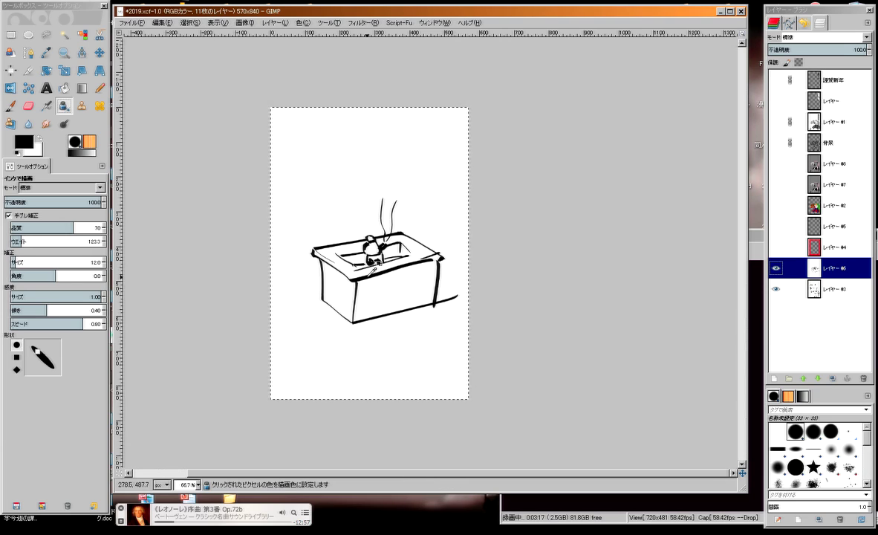
Ink a ladle-like blade and round-headed handle above the box, an S-stroke at left, and neck lines.
drag(395, 165, 412, 211)
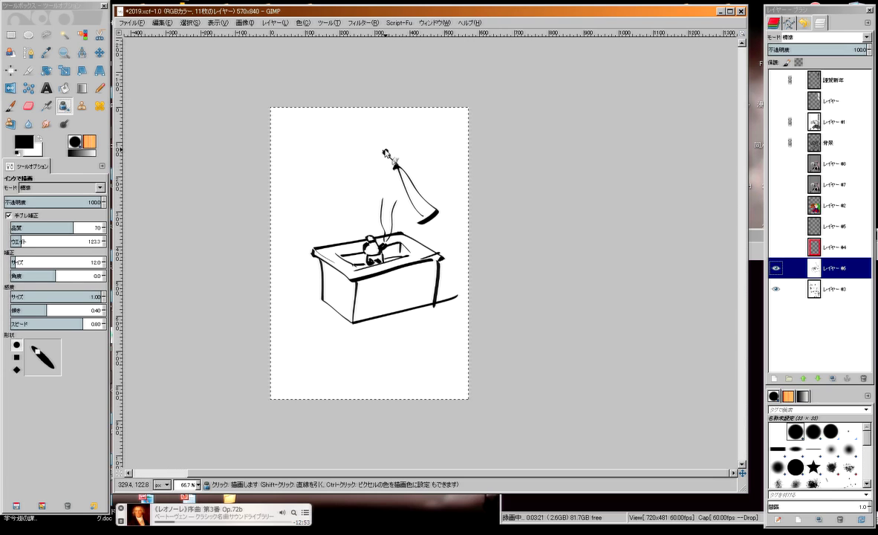
drag(437, 219, 418, 221)
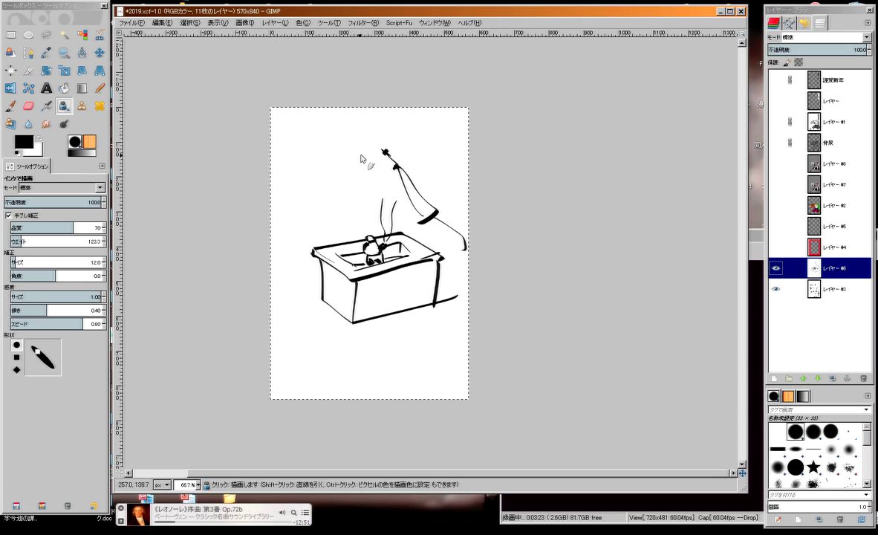
drag(377, 139, 379, 137)
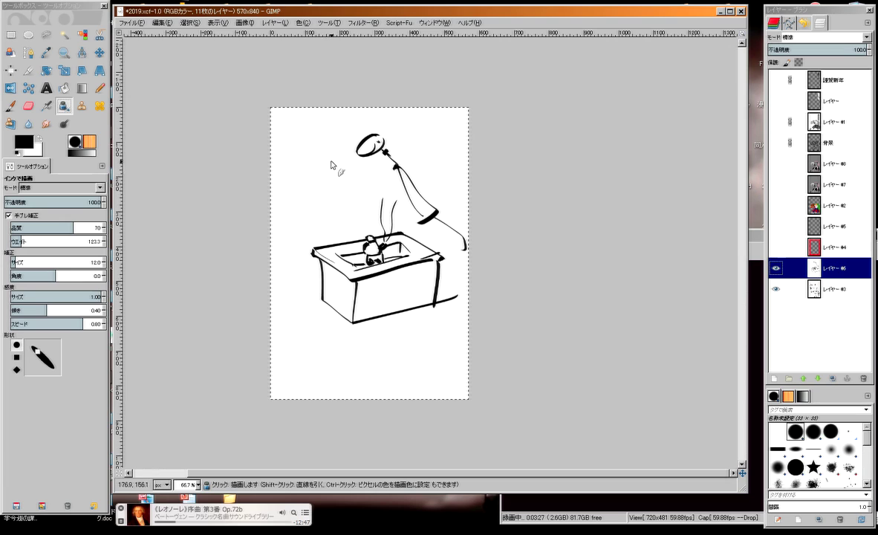
mouse_move(331, 163)
mouse_down()
mouse_move(319, 195)
mouse_move(342, 167)
mouse_up()
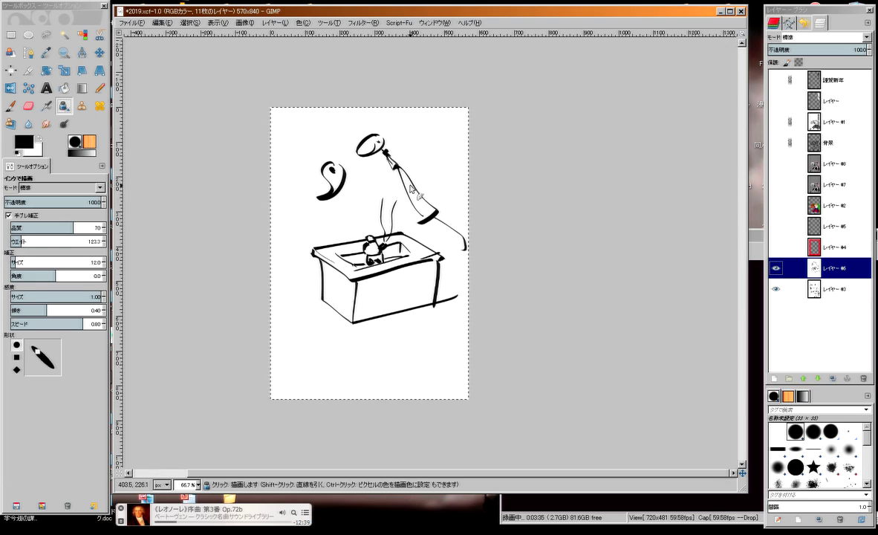
mouse_move(386, 157)
mouse_down()
mouse_move(414, 202)
mouse_move(435, 202)
mouse_up()
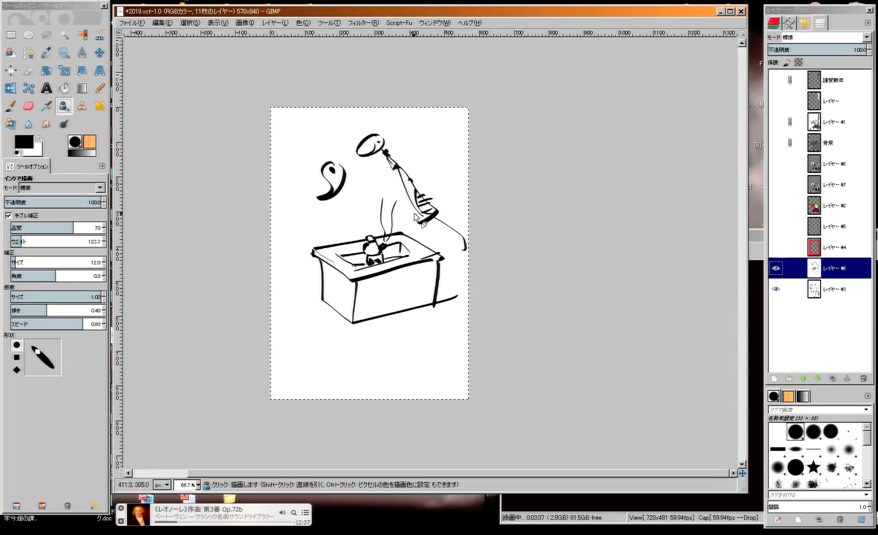
drag(385, 154, 423, 222)
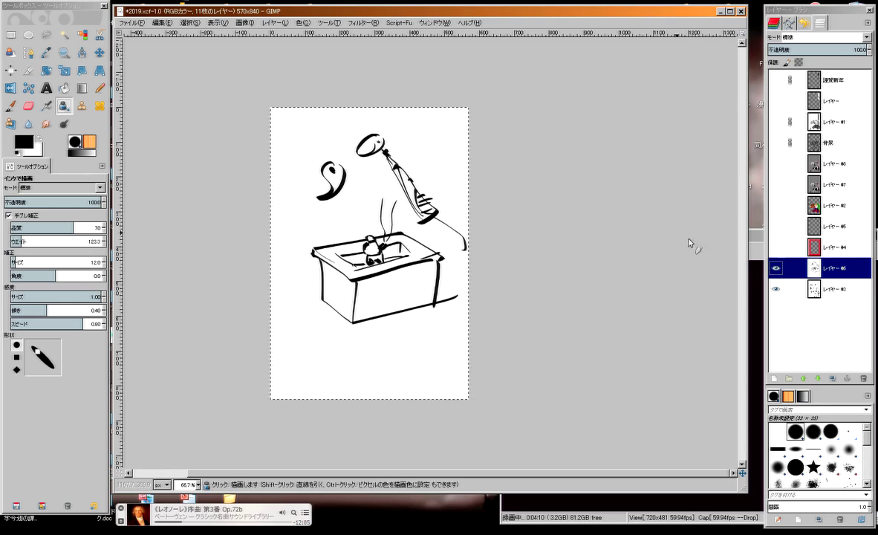
Hide the box sketch and lettering, add white-filled レイヤー #9, and view at 100%.
click(775, 267)
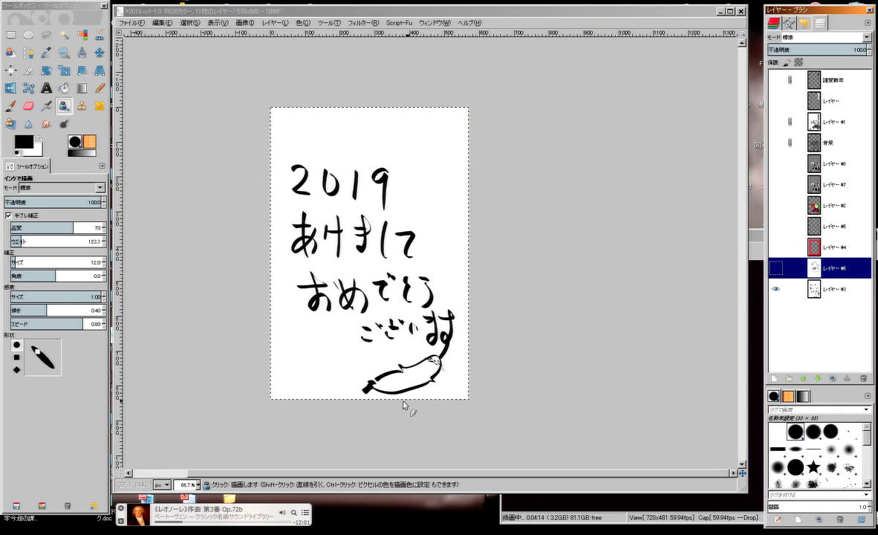
click(775, 289)
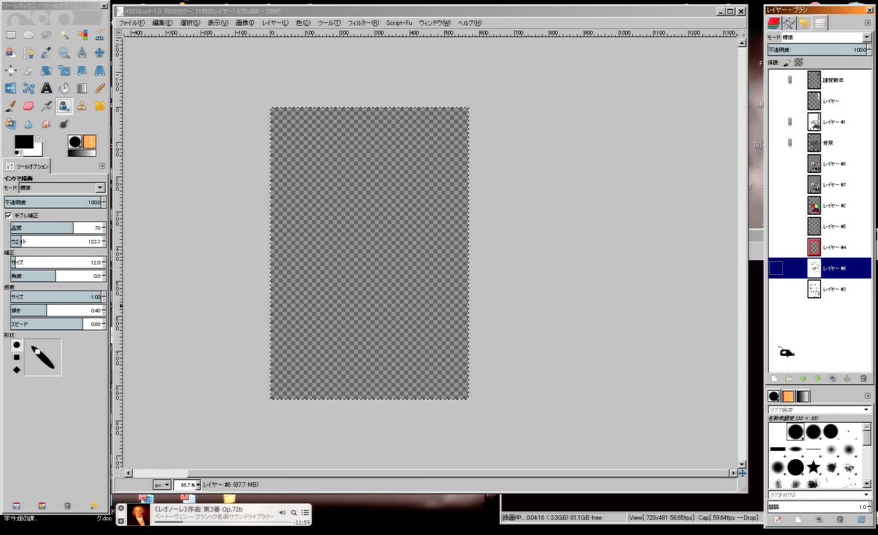
click(774, 378)
click(779, 455)
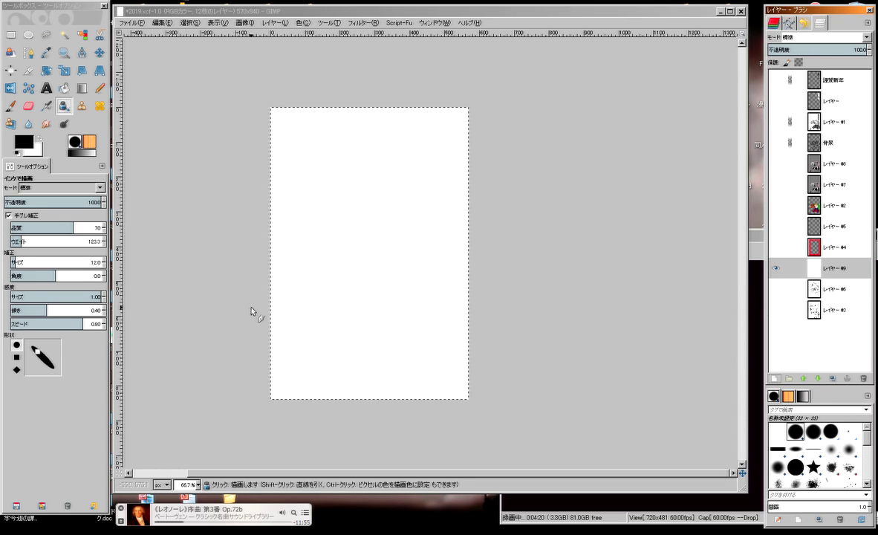
key(1)
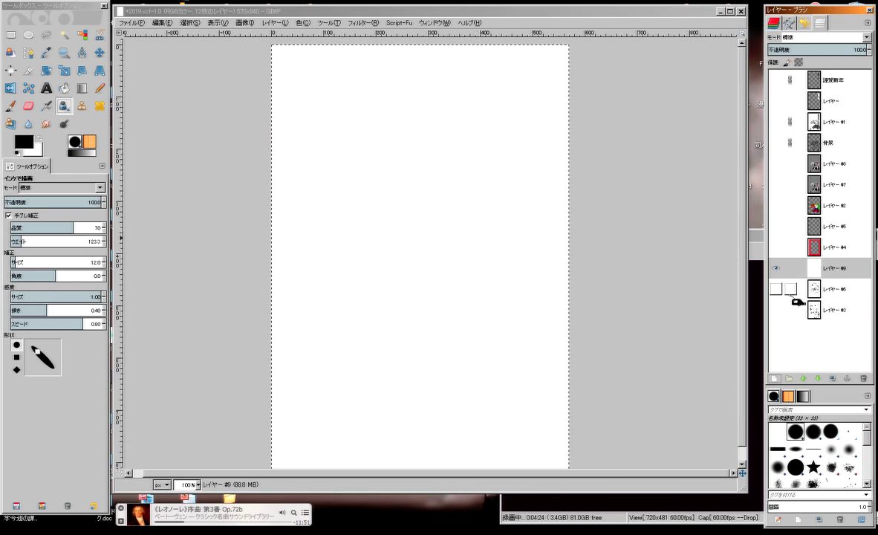
Toggle layer visibility to compare the sketch and lettering, then restore the blank white layer.
click(787, 268)
shift+click(776, 289)
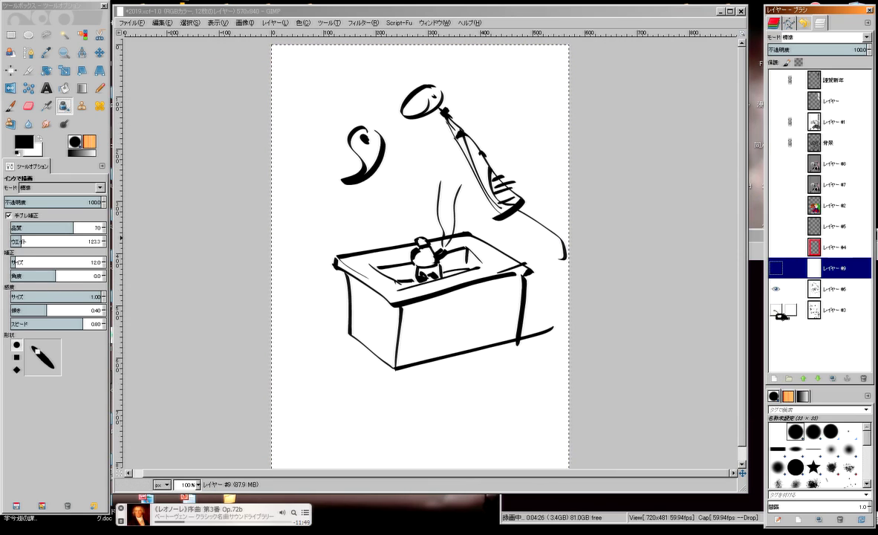
shift+click(776, 309)
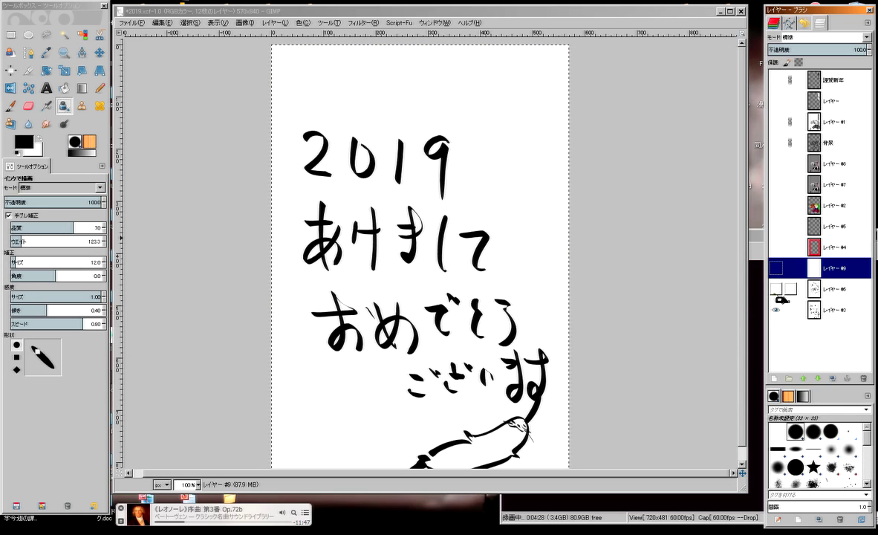
drag(743, 307, 744, 328)
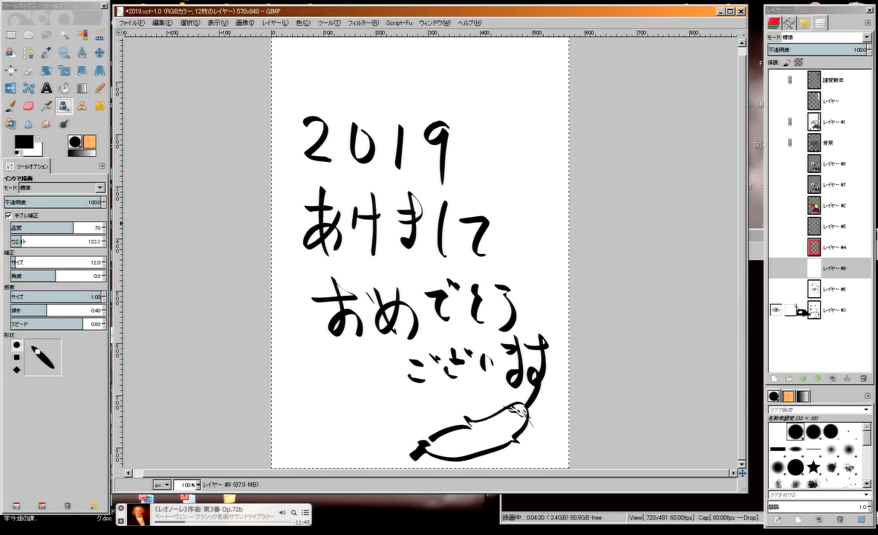
shift+click(776, 289)
click(776, 268)
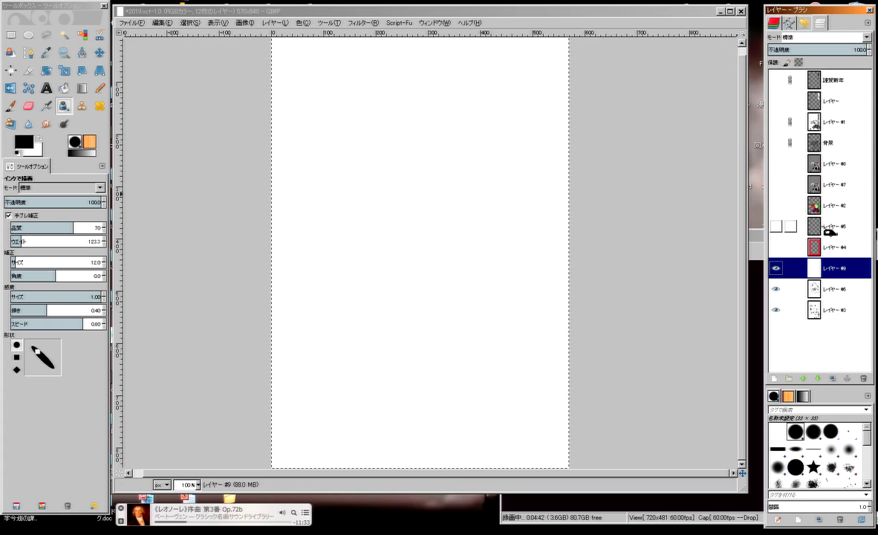
Show the 背景 girl-and-lion-mask drawing, briefly toggling the Layer #1 halftone on and off.
click(776, 142)
scroll(429, 255, up, 2)
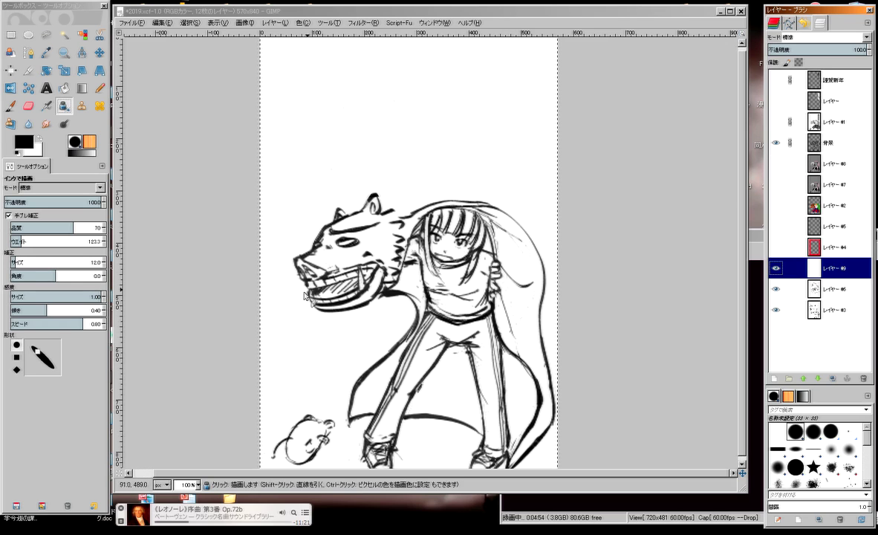
click(776, 142)
click(776, 121)
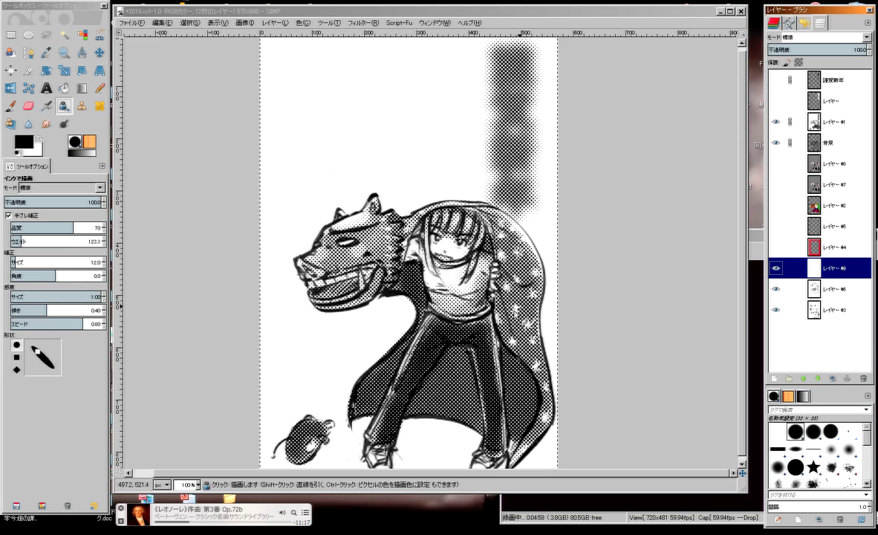
click(776, 121)
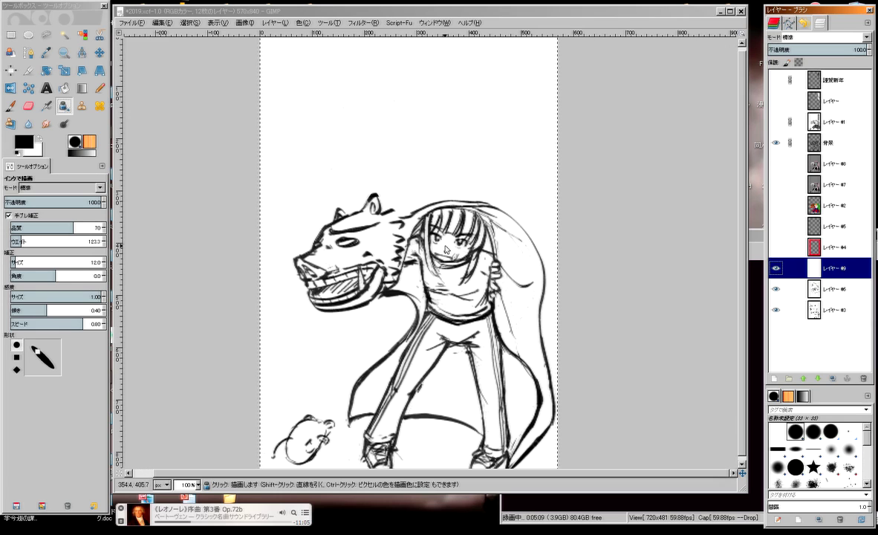
Undo a stray cheek stroke, recheck the screentone, then show Layer #2's flat colours.
drag(440, 248, 445, 253)
key(ctrl+z)
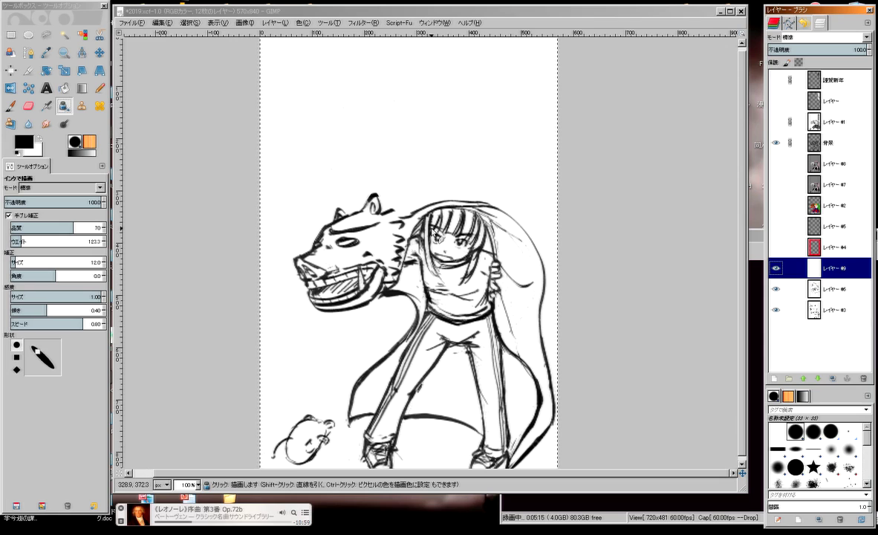
click(776, 121)
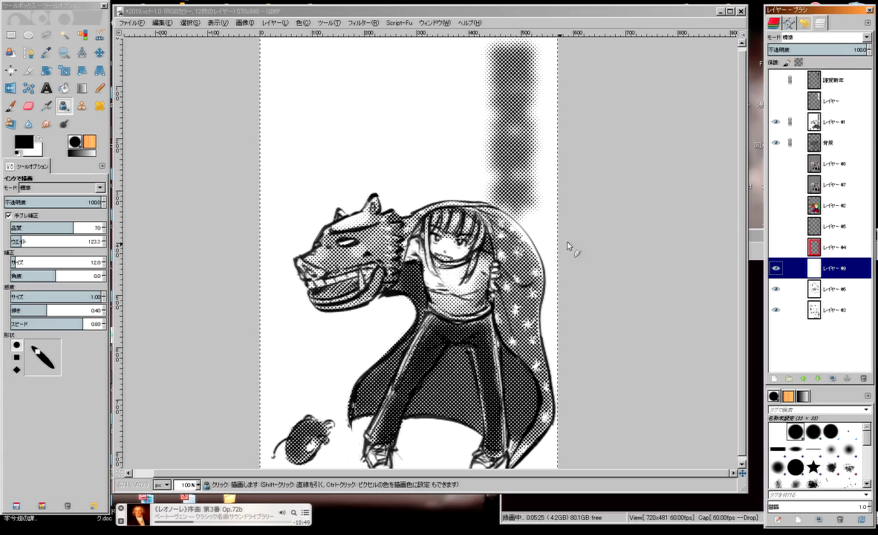
click(776, 121)
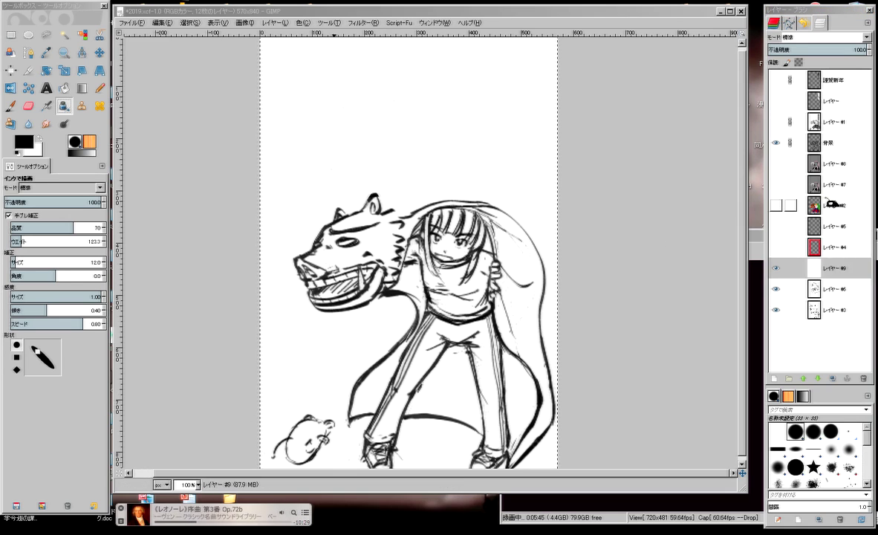
click(776, 205)
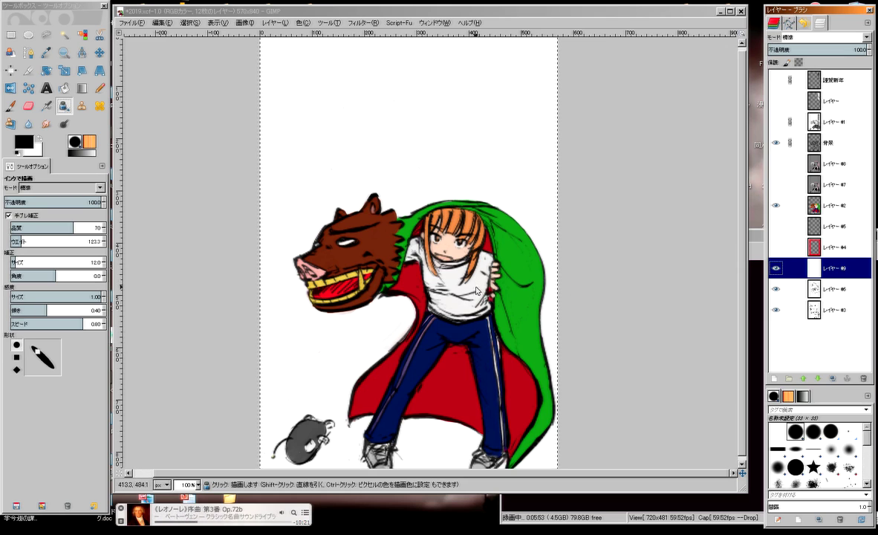
Show shading Layers #8 and #7 over the cape and clothes, and make Overlay Layer #7 active.
click(776, 183)
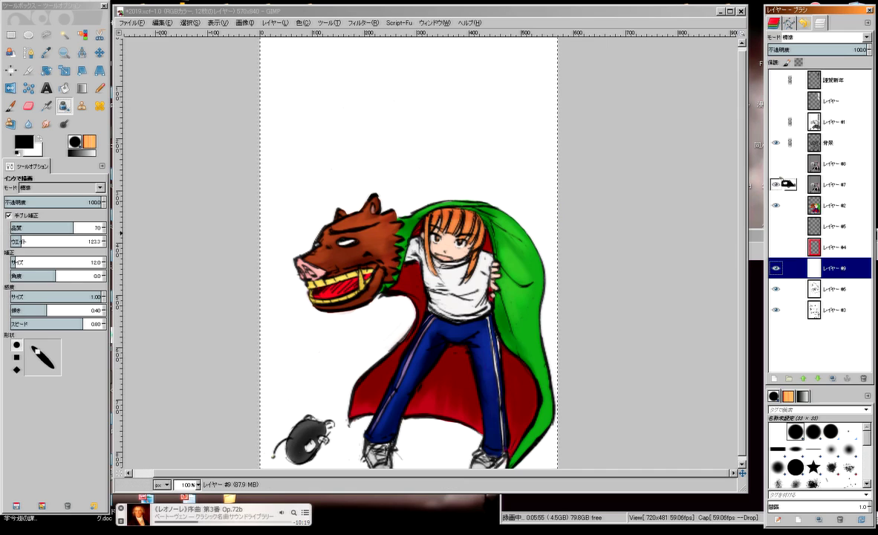
click(776, 164)
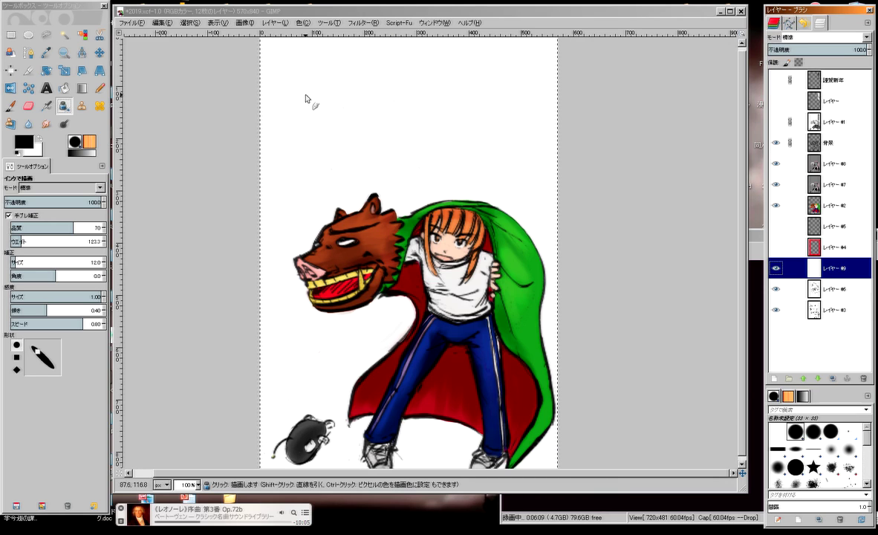
click(787, 205)
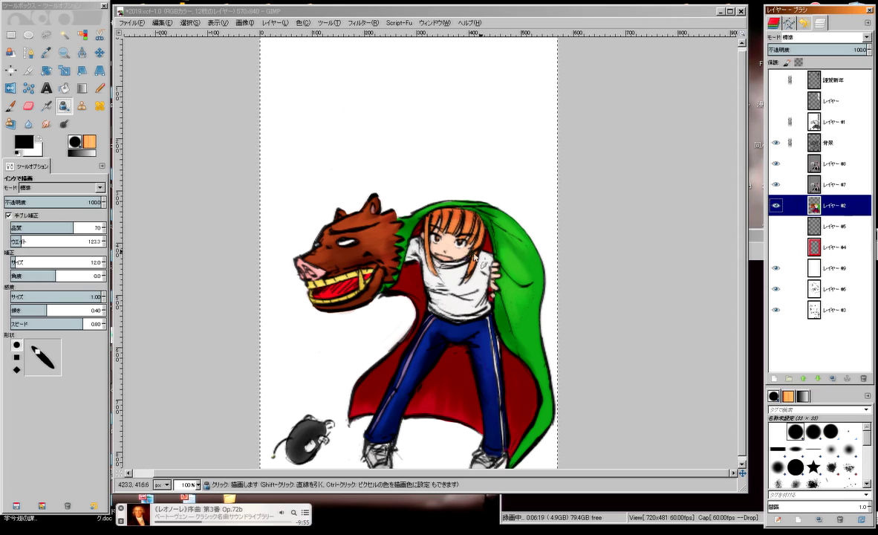
click(802, 184)
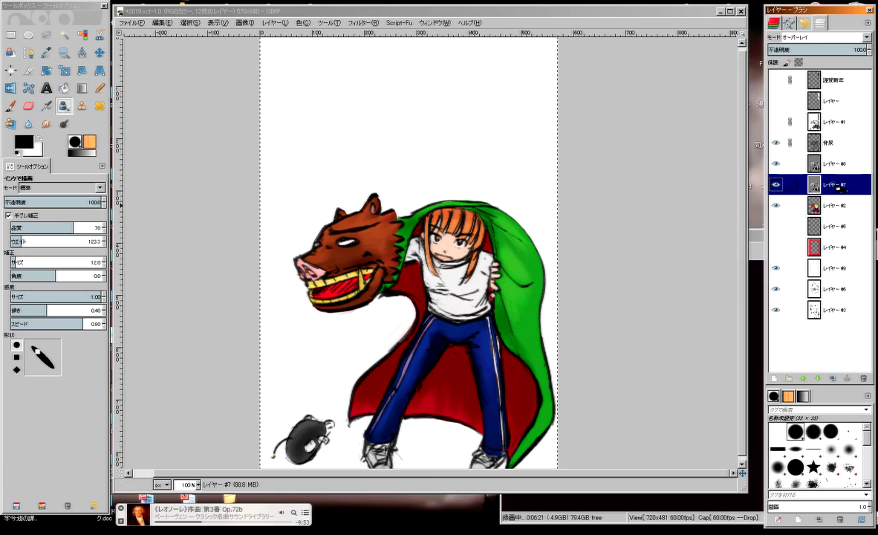
click(239, 222)
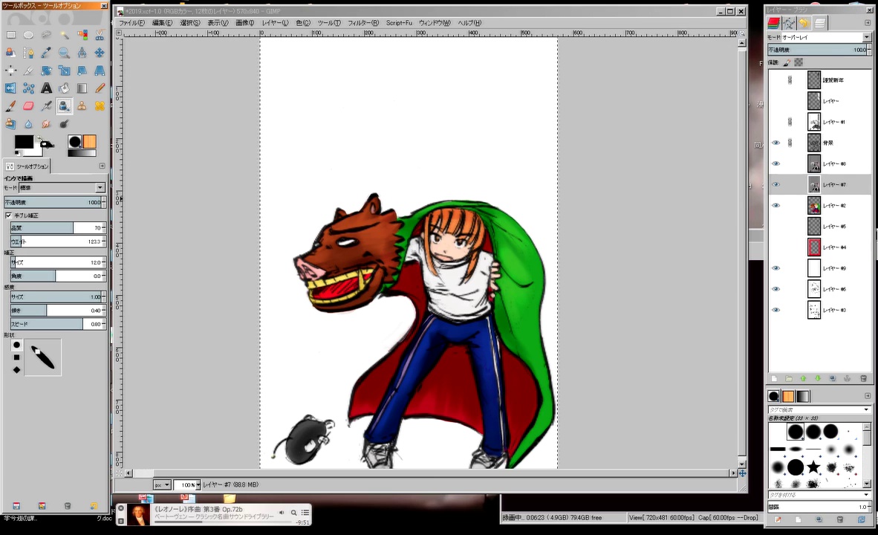
At 400% zoom, darken the girl's cheek, chin and the hair above her left eye.
key(plus)
key(plus)
key(plus)
key(plus)
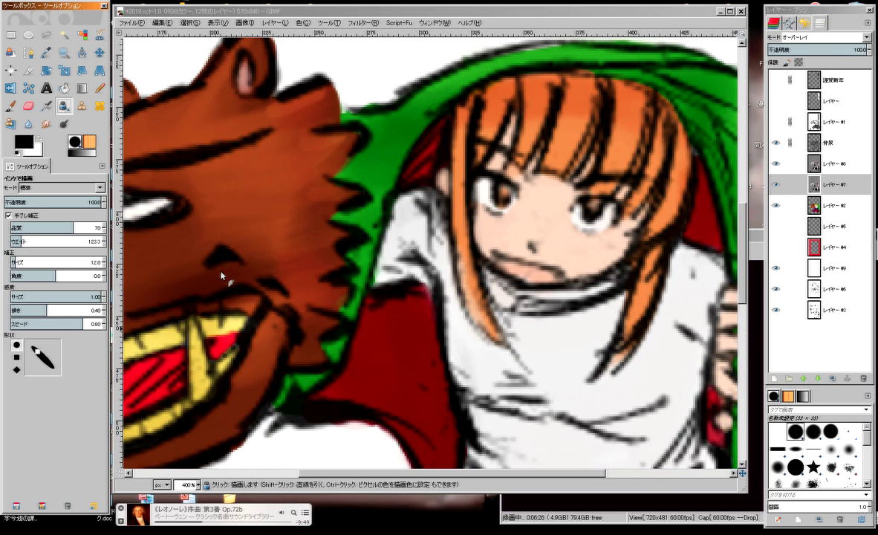
drag(445, 190, 349, 217)
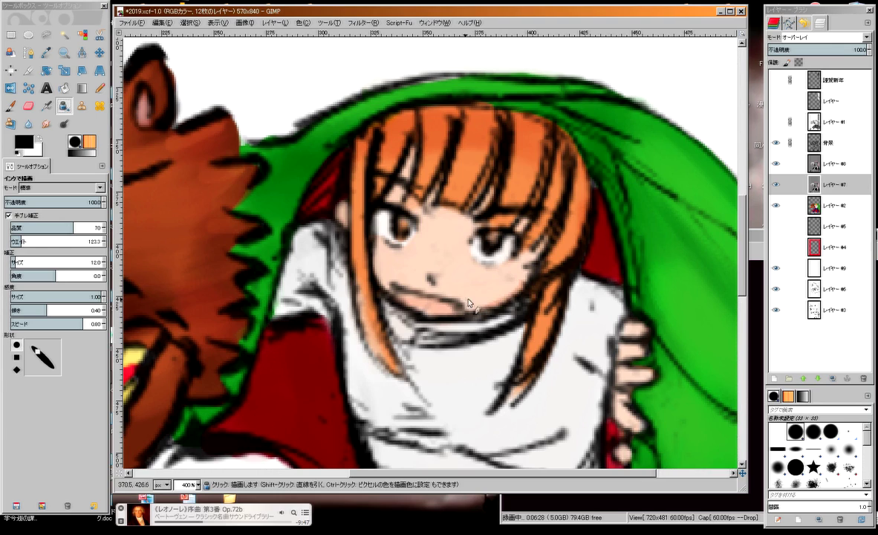
drag(494, 260, 409, 282)
drag(472, 271, 482, 284)
drag(378, 142, 360, 193)
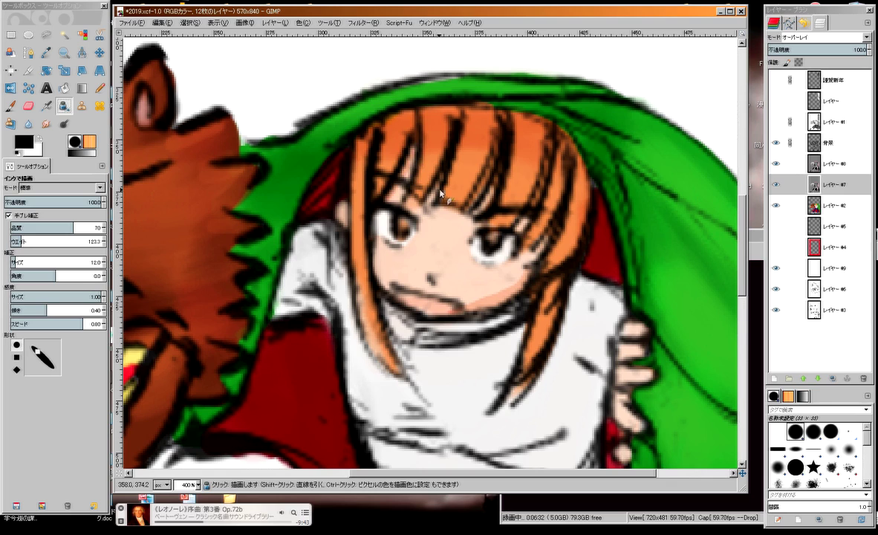
mouse_move(408, 163)
mouse_down()
mouse_move(401, 196)
mouse_move(408, 205)
mouse_up()
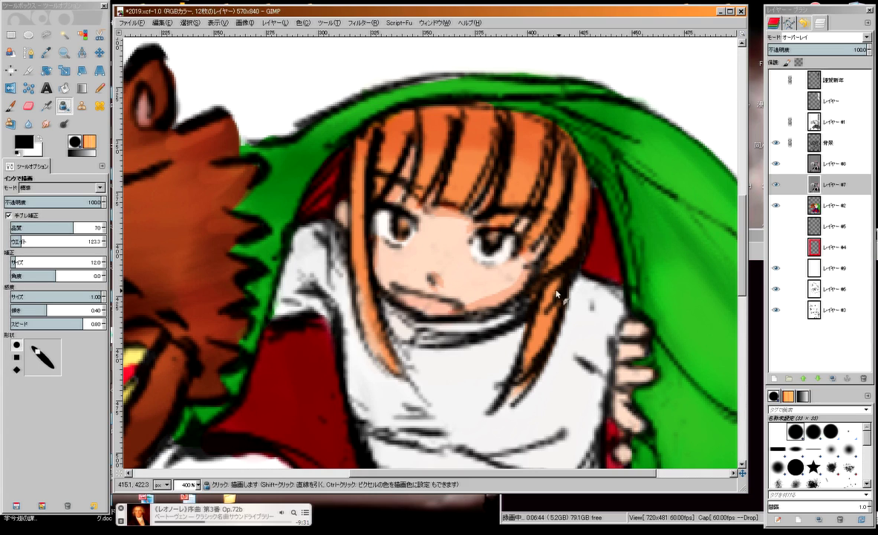
Sample grey and black ink colours from around the girl's chin for touch-ups.
scroll(464, 267, down, 2)
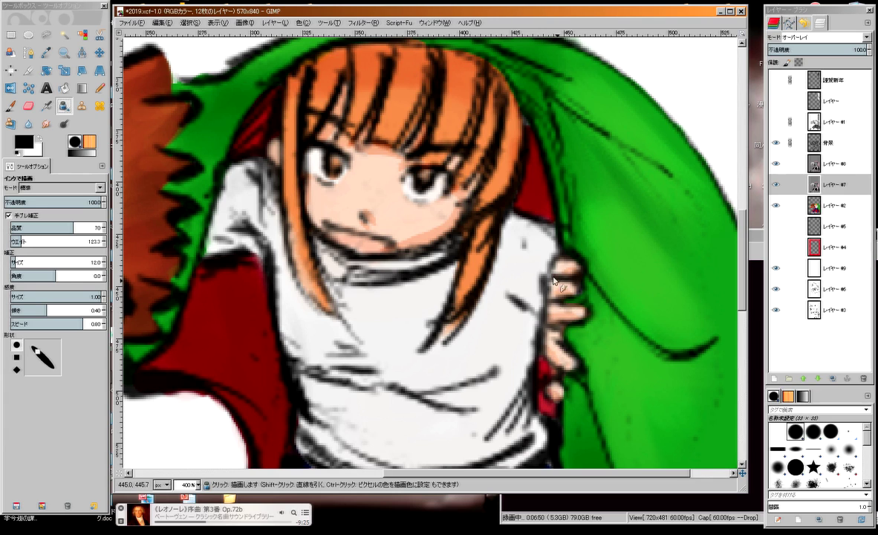
scroll(478, 300, up, 1)
ctrl+click(390, 301)
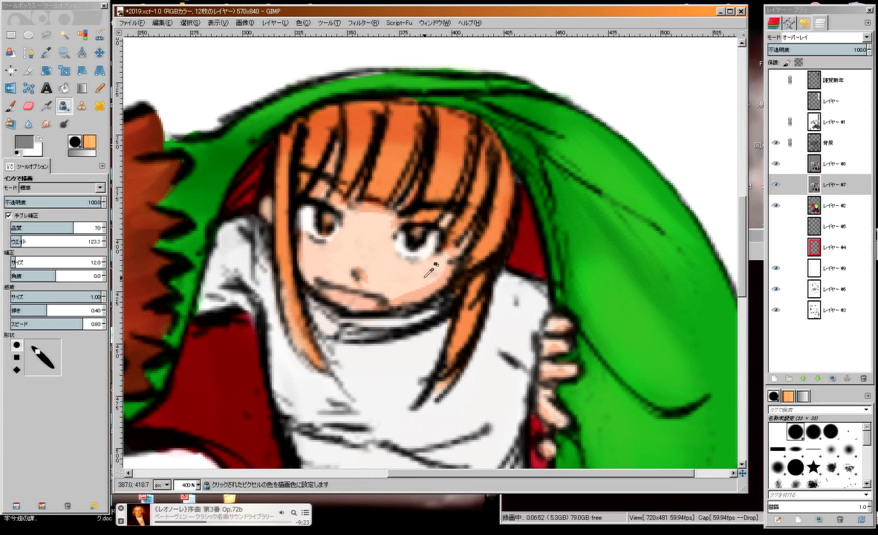
ctrl+click(408, 304)
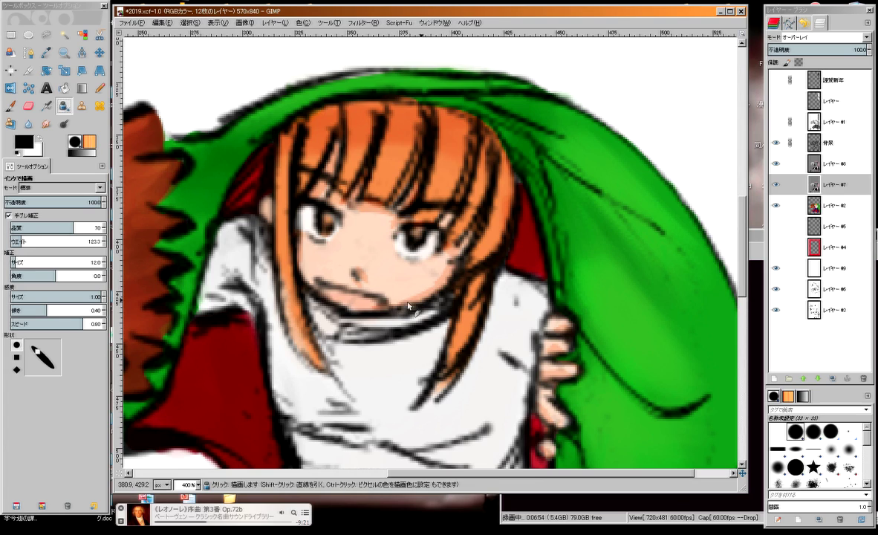
ctrl+click(374, 305)
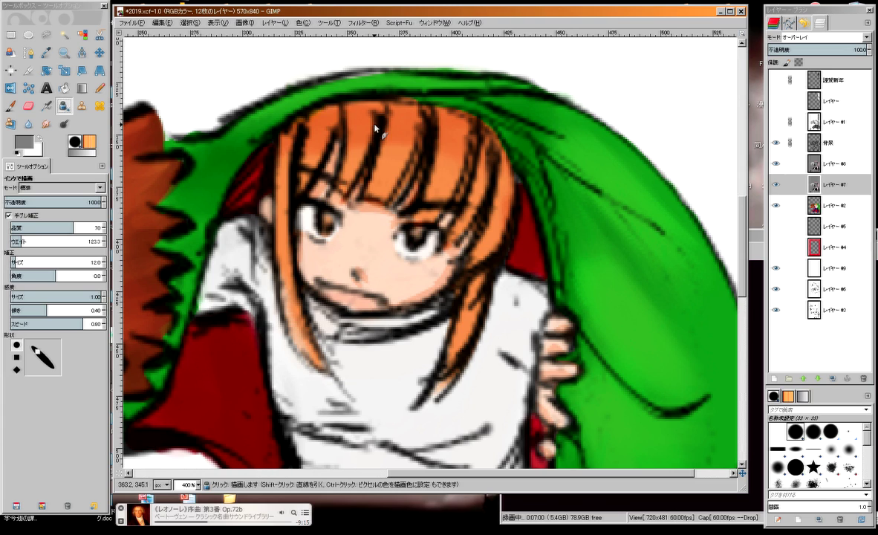
Zoom out to review the whole illustration of the girl and lion-dance head.
key(minus)
key(minus)
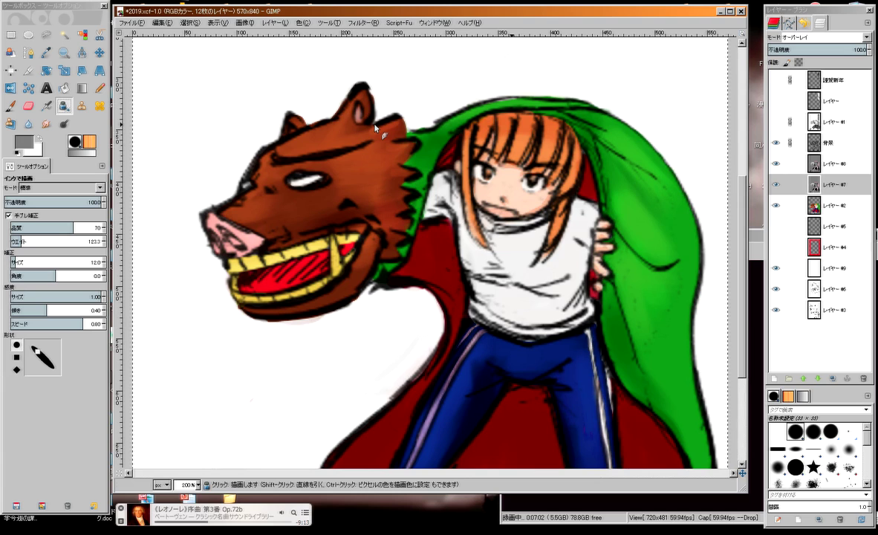
scroll(375, 128, down, 2)
scroll(379, 128, down, 5)
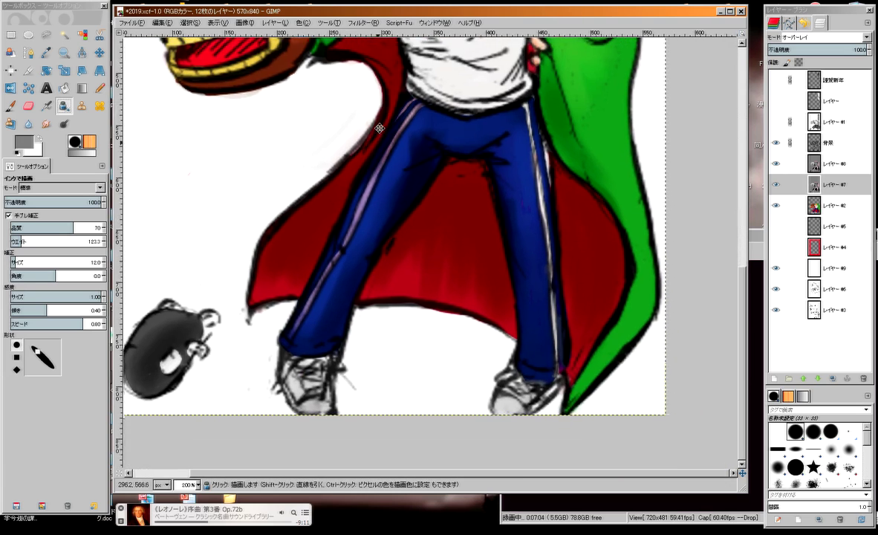
key(minus)
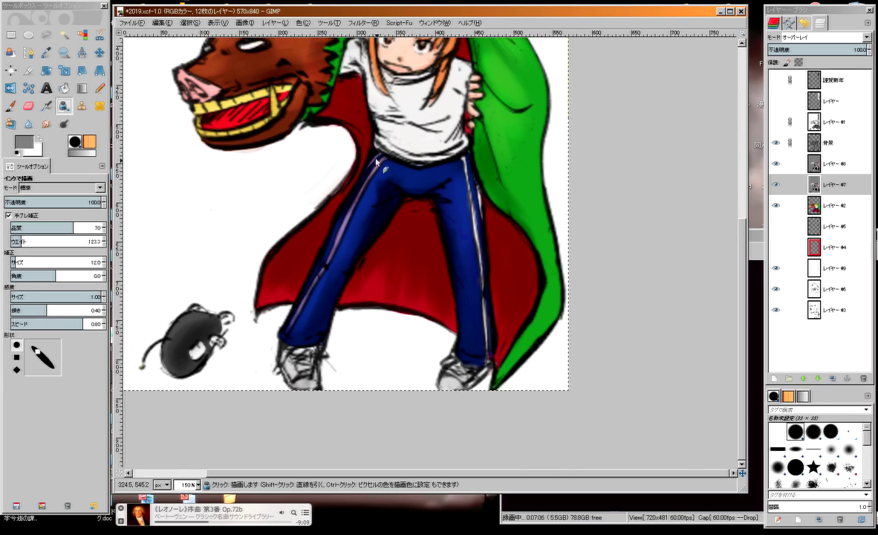
scroll(375, 161, up, 3)
scroll(308, 175, up, 1)
scroll(334, 200, up, 1)
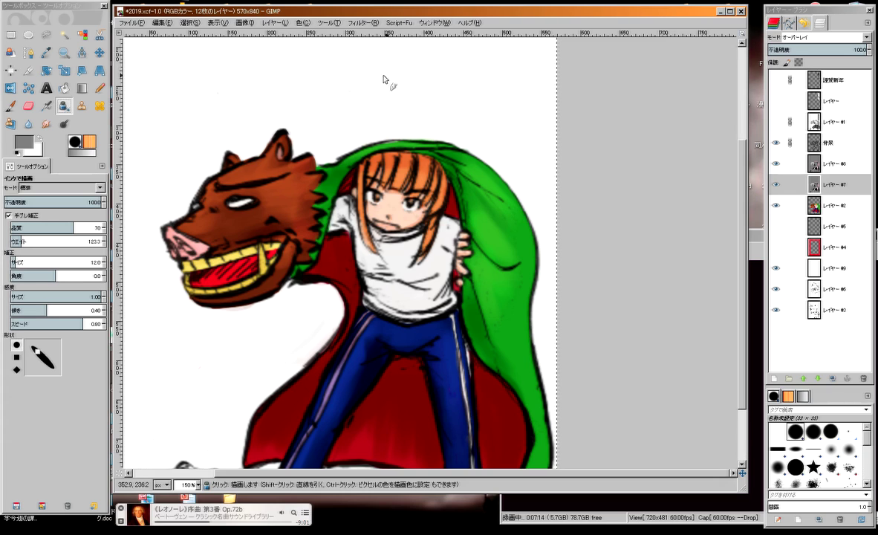
Hide layers #9, #6, 背景, #8, #7, #2 and #3 to isolate the text and box sketch layers.
click(775, 268)
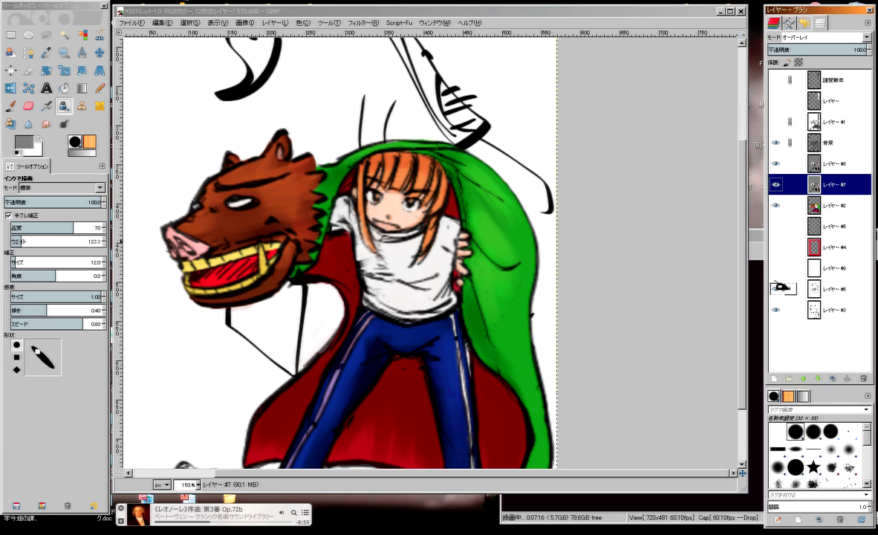
click(775, 288)
click(775, 205)
click(775, 183)
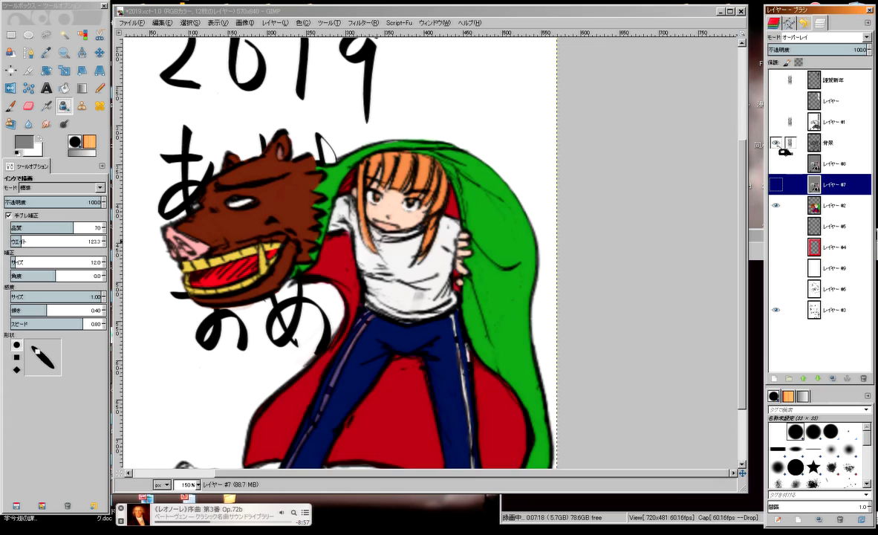
click(776, 141)
click(775, 162)
click(775, 288)
click(775, 309)
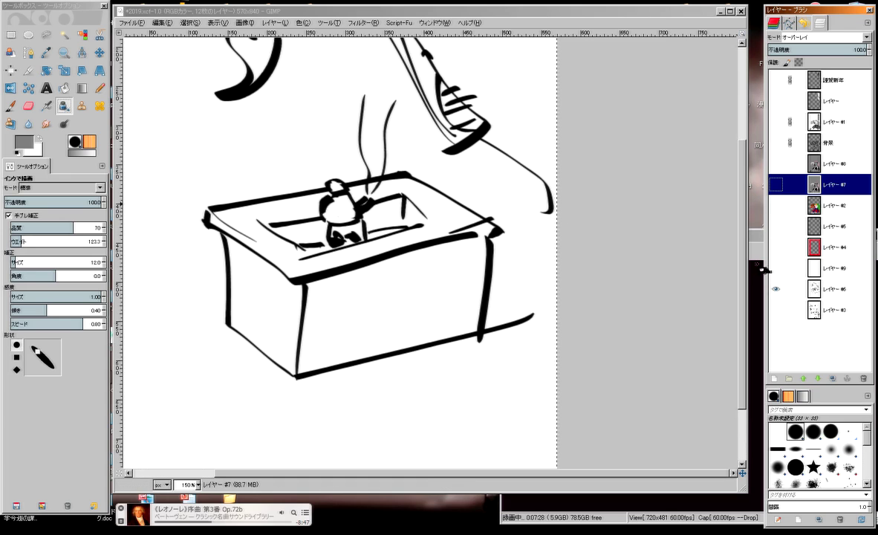
Restore visibility of layers #8, #2, #9 and 背景, leaving box sketch layer #6 hidden.
scroll(335, 199, down, 3)
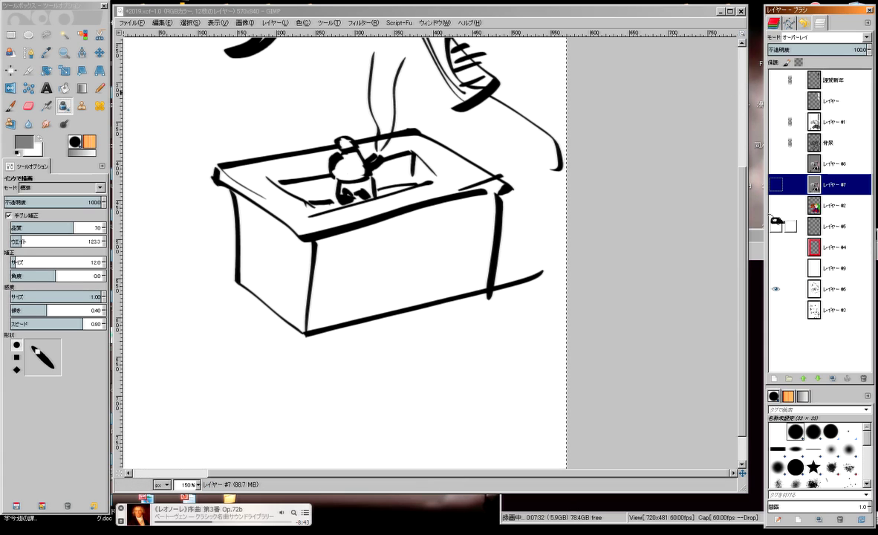
click(776, 162)
click(776, 204)
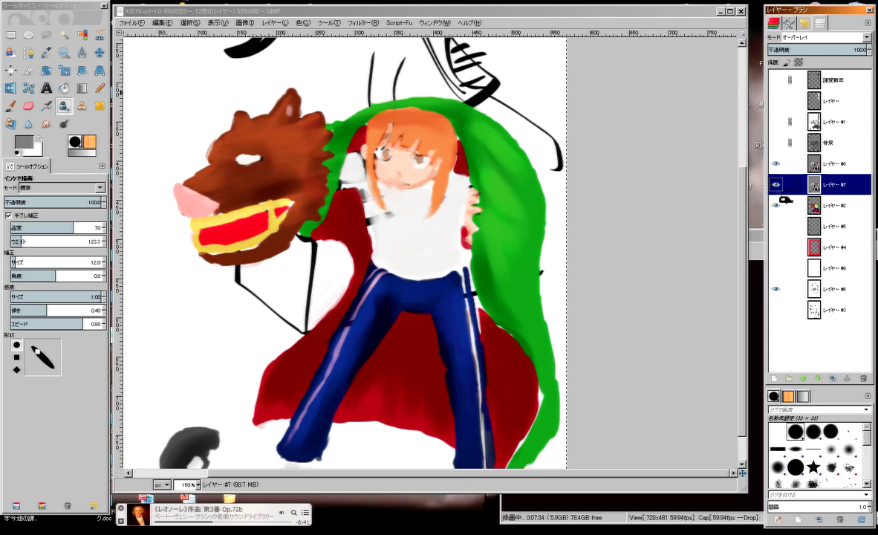
click(776, 288)
click(776, 268)
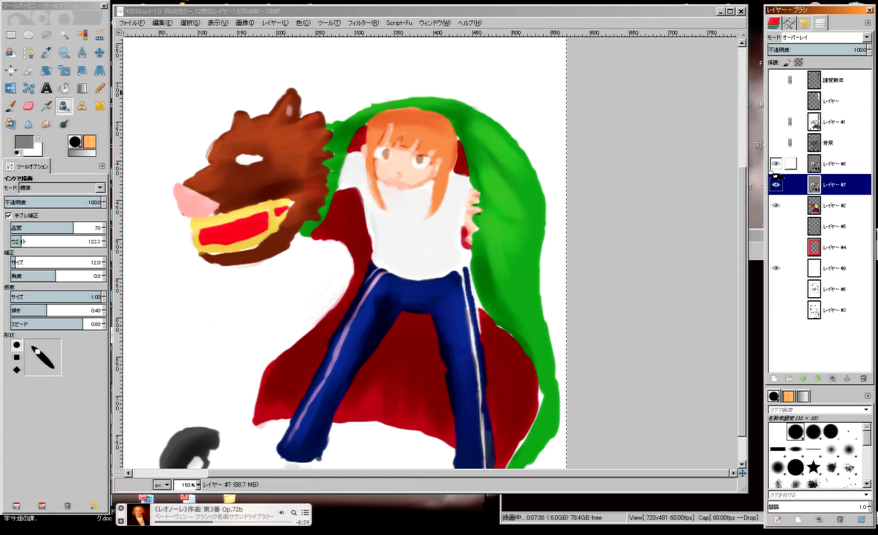
click(776, 121)
click(776, 121)
click(776, 142)
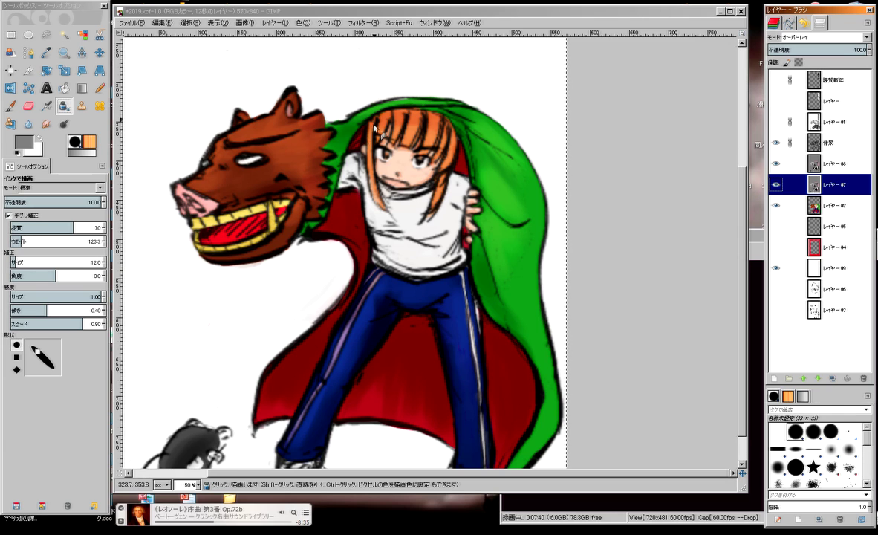
Lower burn-mode layer #8's opacity from 42 down to about 13.7.
scroll(343, 163, up, 2)
scroll(334, 223, up, 1)
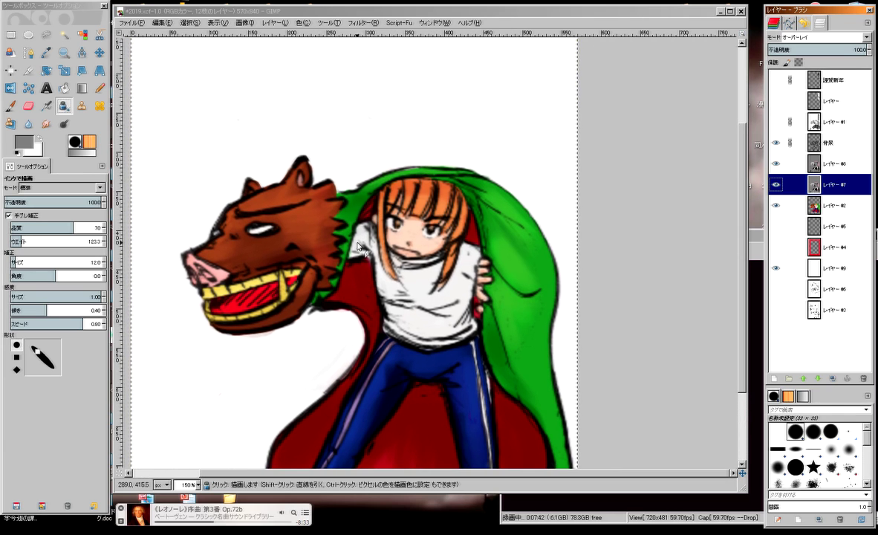
scroll(366, 163, down, 2)
scroll(356, 193, down, 1)
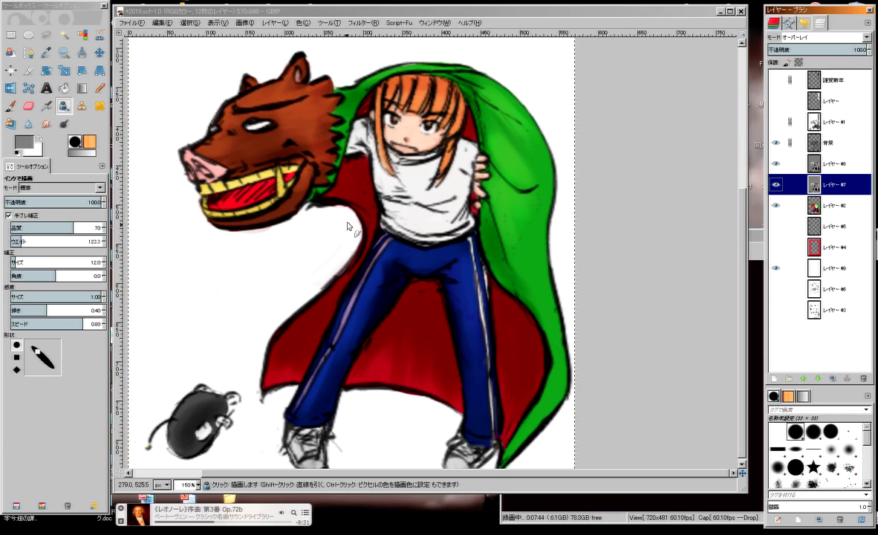
scroll(342, 245, up, 4)
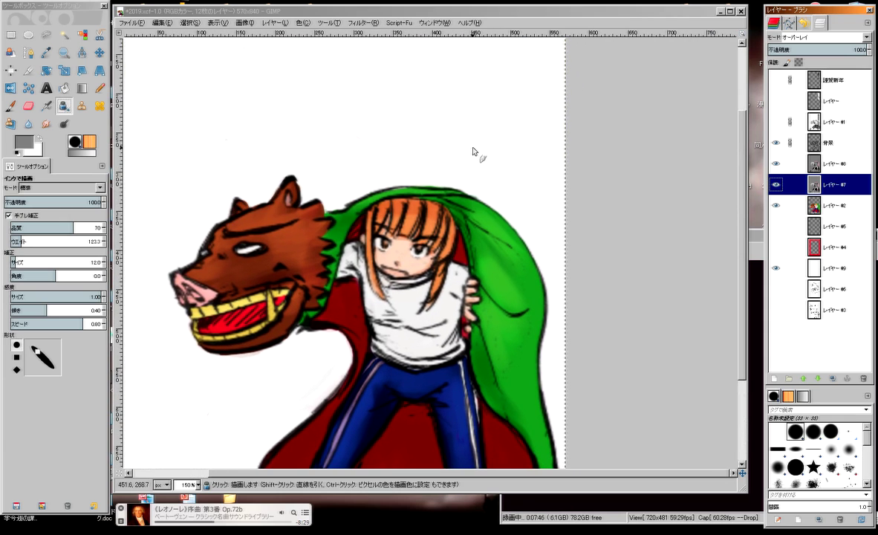
scroll(473, 152, up, 2)
scroll(473, 152, up, 2)
scroll(473, 151, down, 2)
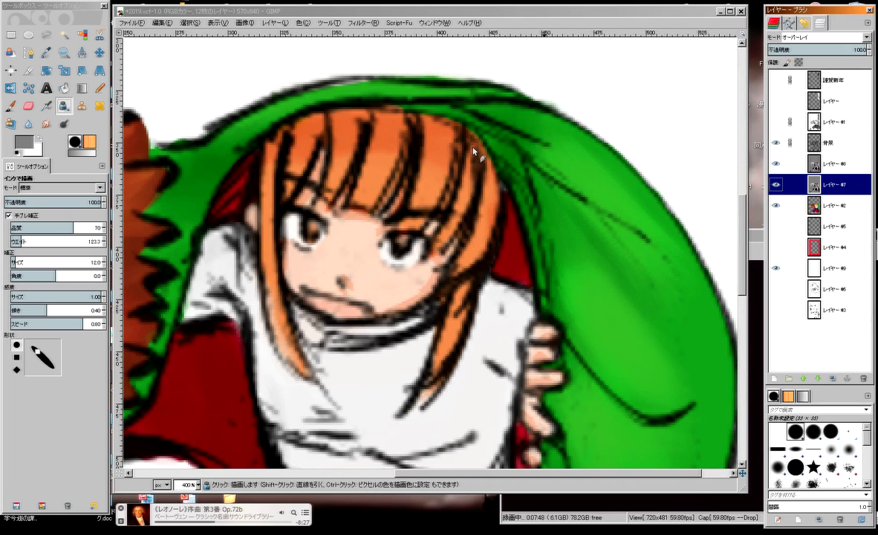
scroll(473, 151, down, 2)
scroll(473, 151, down, 1)
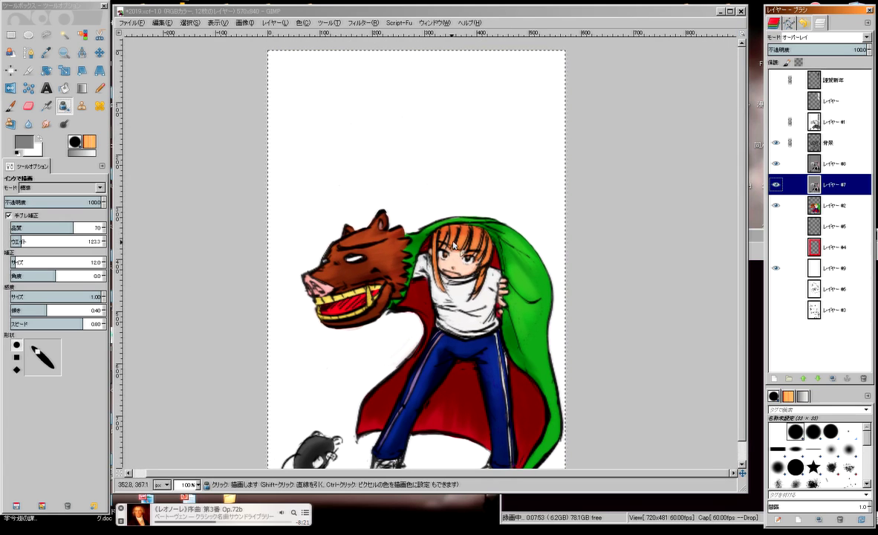
click(830, 203)
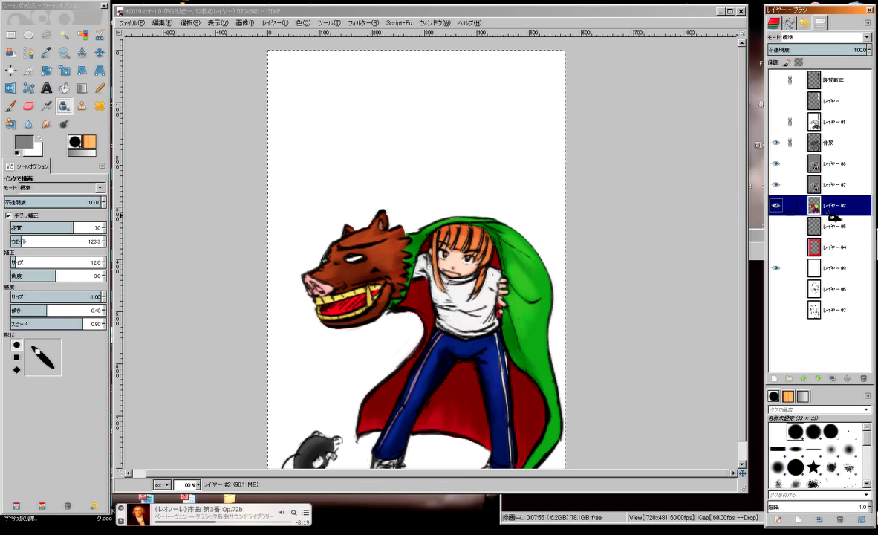
click(832, 163)
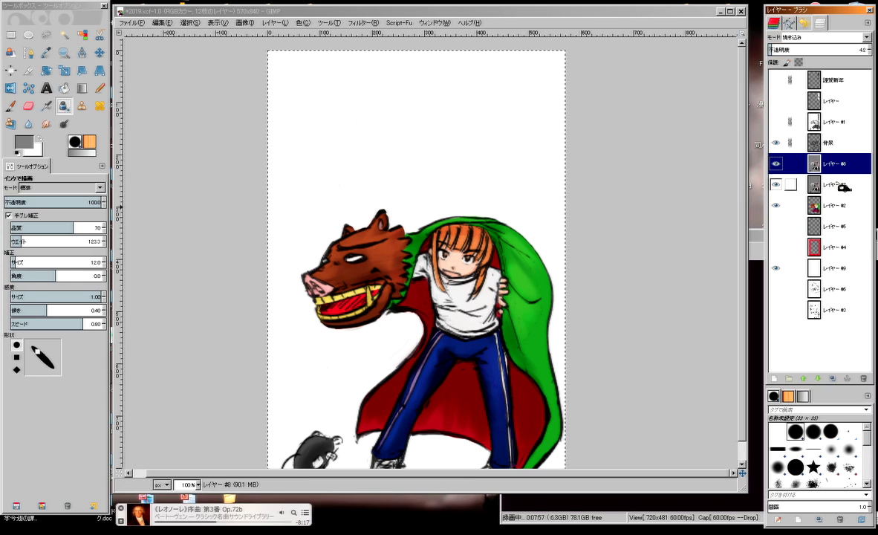
drag(771, 49, 782, 49)
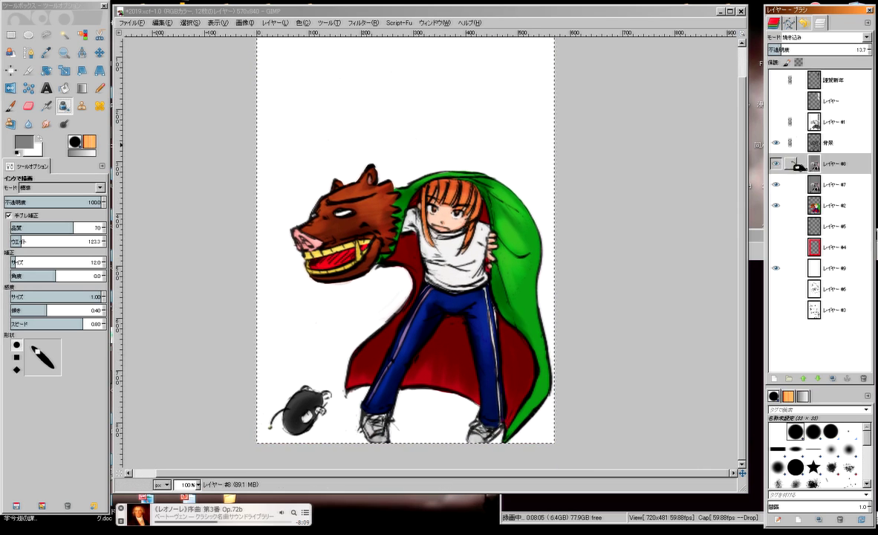
click(849, 210)
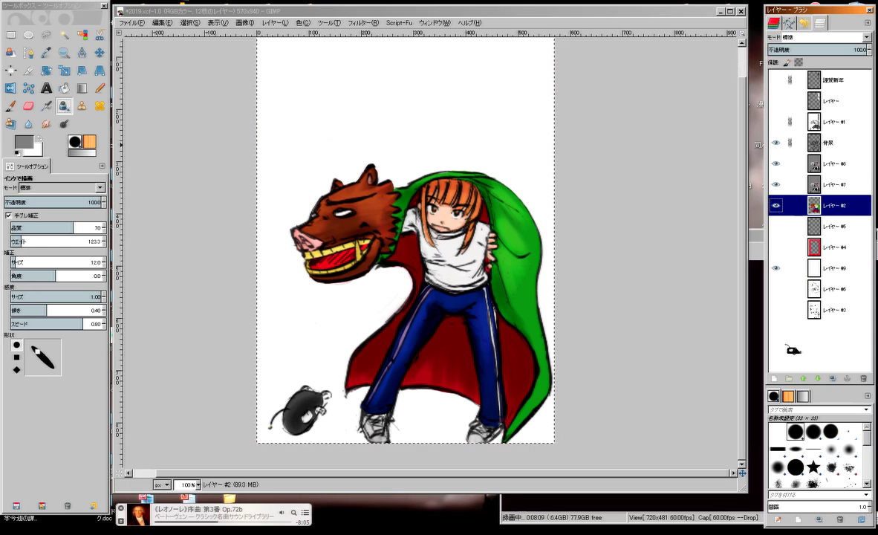
Add a transparent layer #10 and move it above layer #8.
key(ctrl+shift+n)
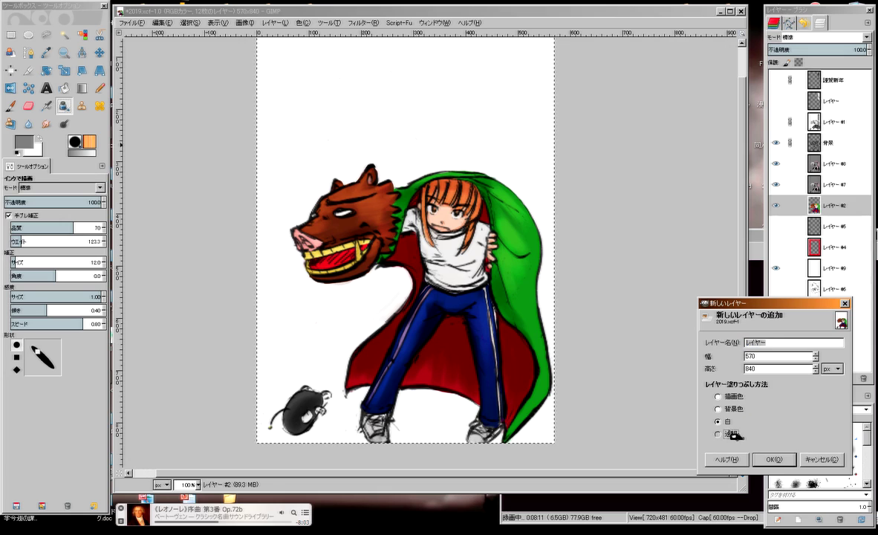
click(717, 434)
click(772, 459)
drag(839, 205, 843, 154)
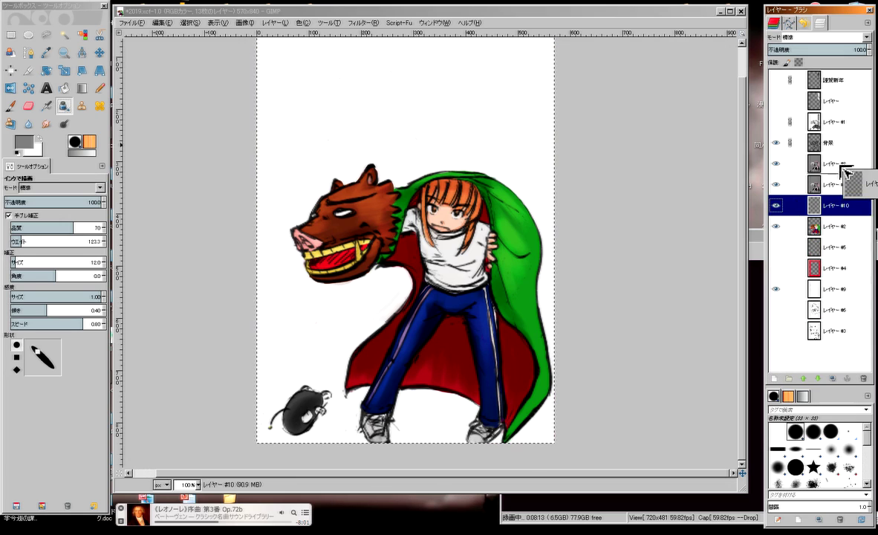
Fill layer #10 with a radial Shadows 1 gradient using the Blend tool.
click(82, 88)
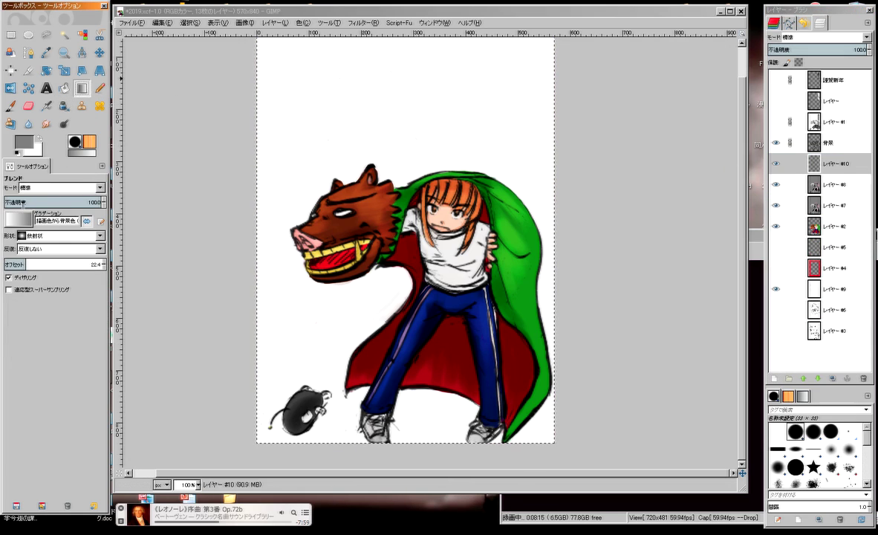
click(18, 218)
drag(98, 255, 104, 335)
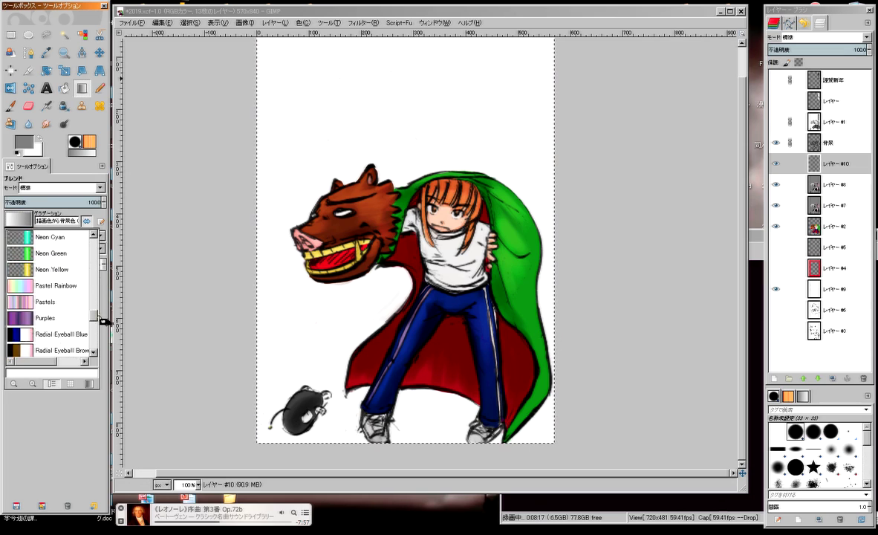
click(54, 303)
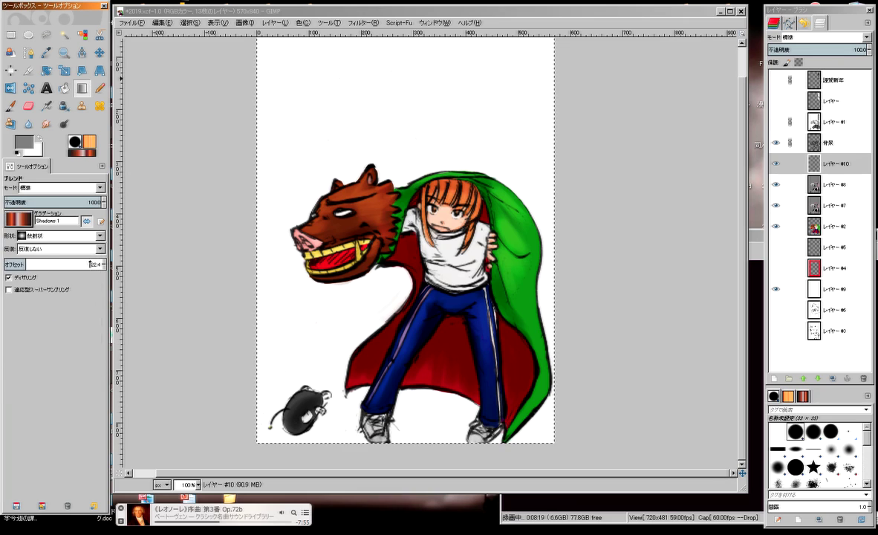
click(18, 218)
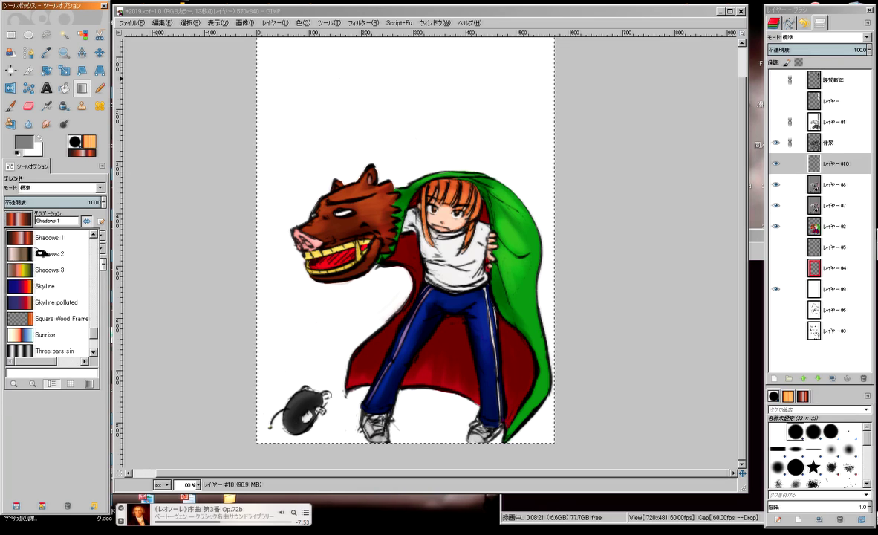
mouse_move(458, 142)
mouse_down()
mouse_move(294, 359)
mouse_move(478, 158)
mouse_up()
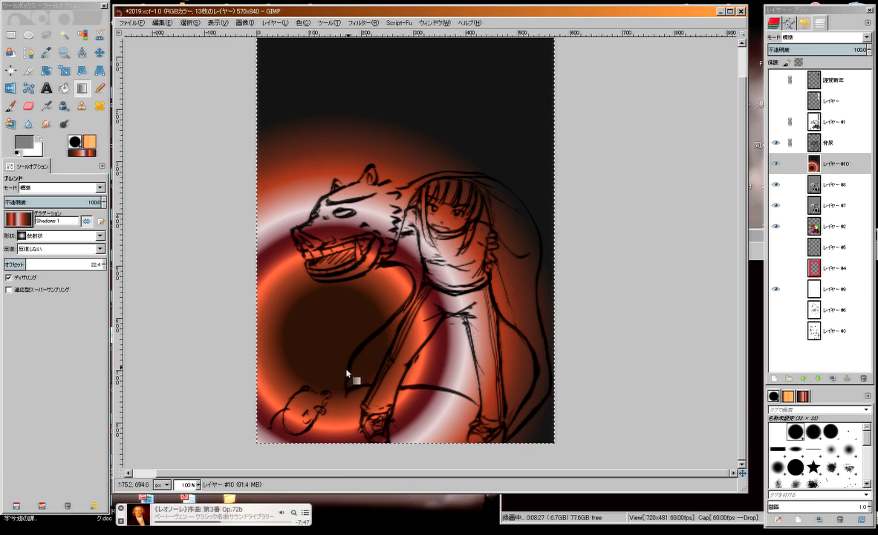
Redraw the radial glow at several positions, trying lower, middle and upper-right centres.
drag(347, 373, 506, 148)
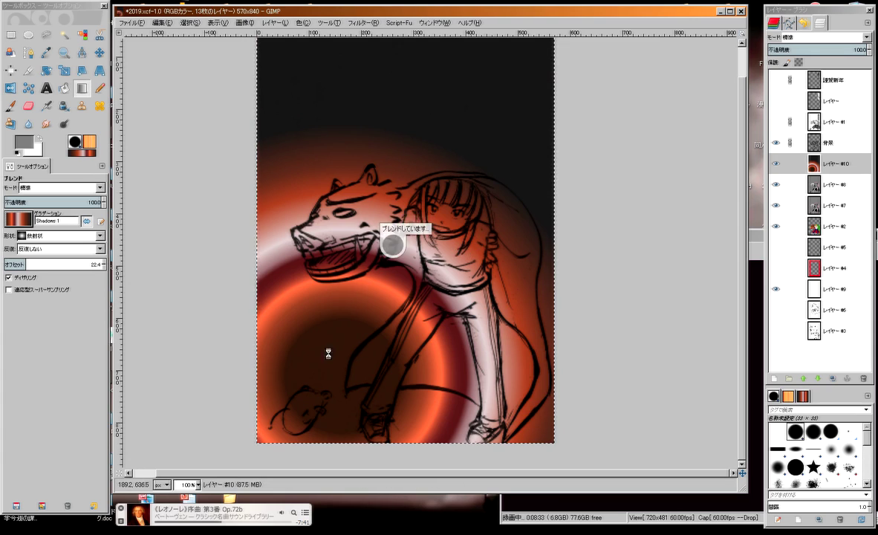
mouse_move(464, 141)
mouse_down()
mouse_move(329, 352)
mouse_move(456, 176)
mouse_up()
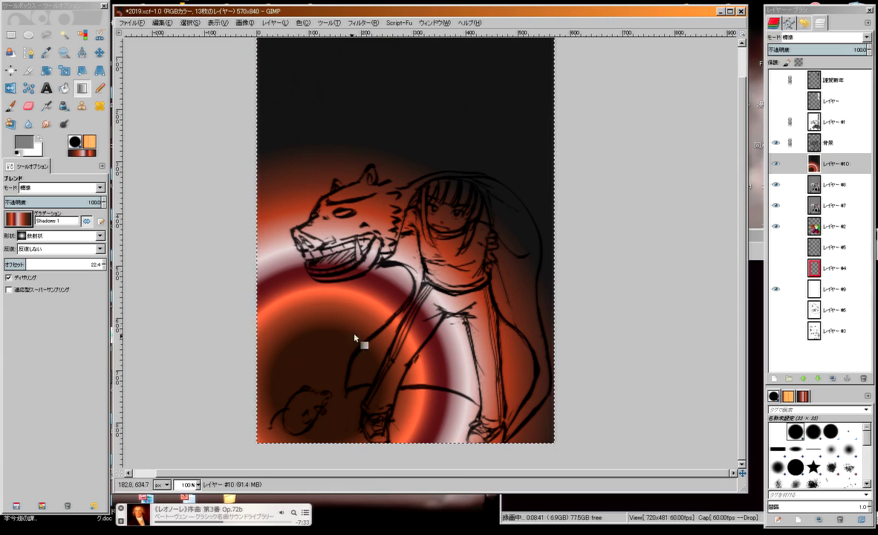
drag(392, 245, 289, 411)
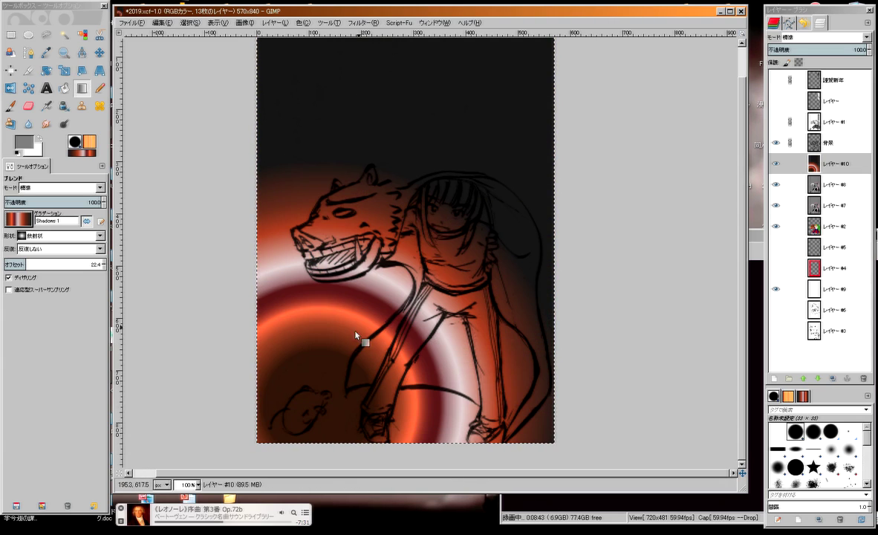
drag(359, 337, 506, 137)
drag(372, 333, 523, 154)
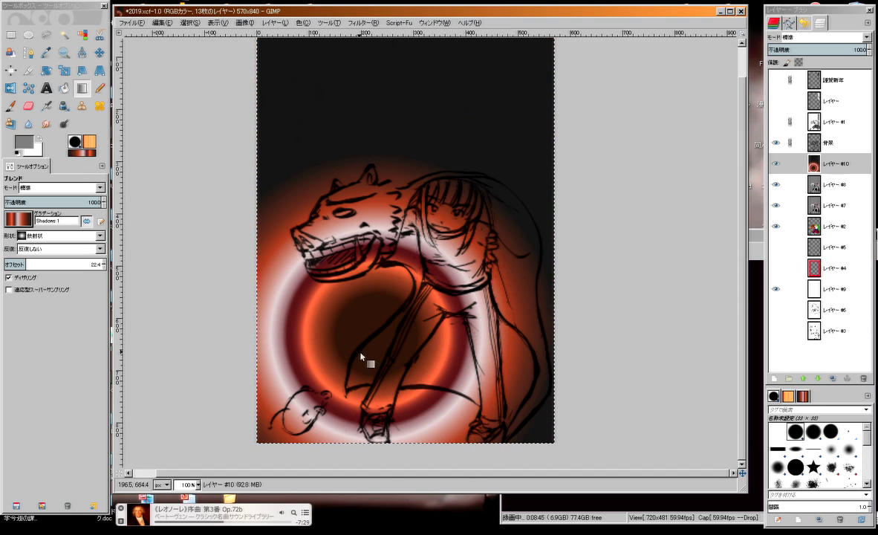
drag(367, 359, 520, 48)
drag(354, 342, 402, 266)
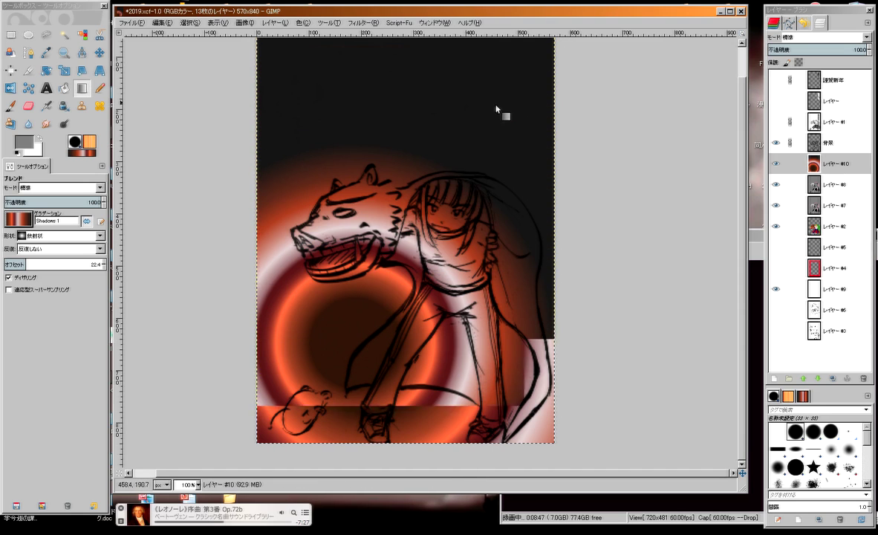
drag(367, 347, 528, 117)
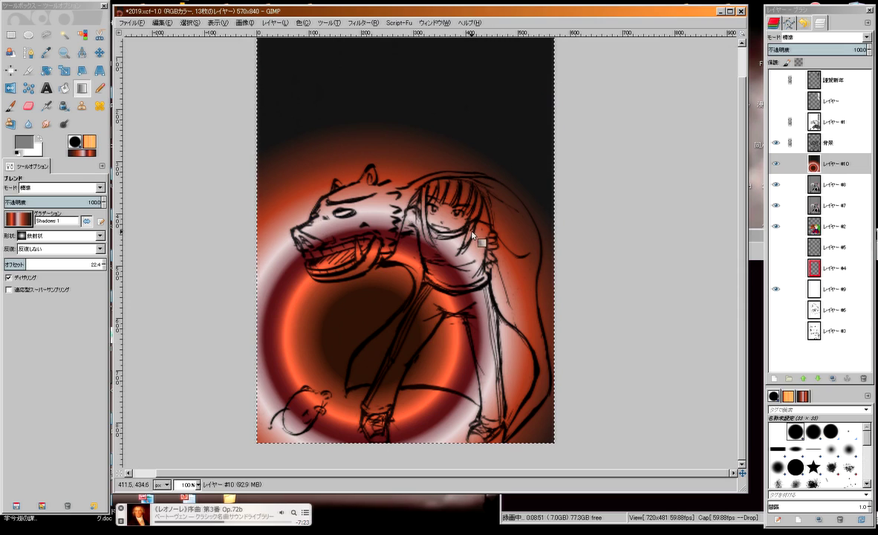
drag(392, 244, 536, 87)
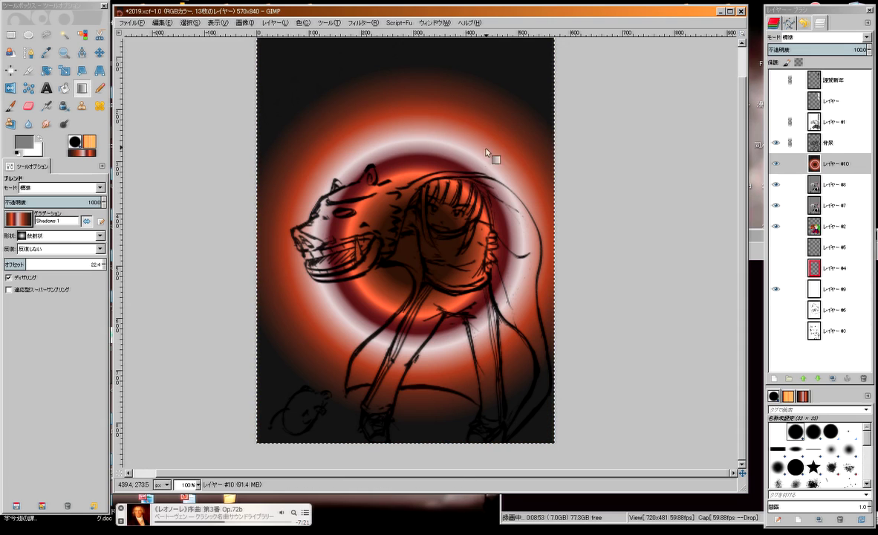
drag(359, 289, 496, 160)
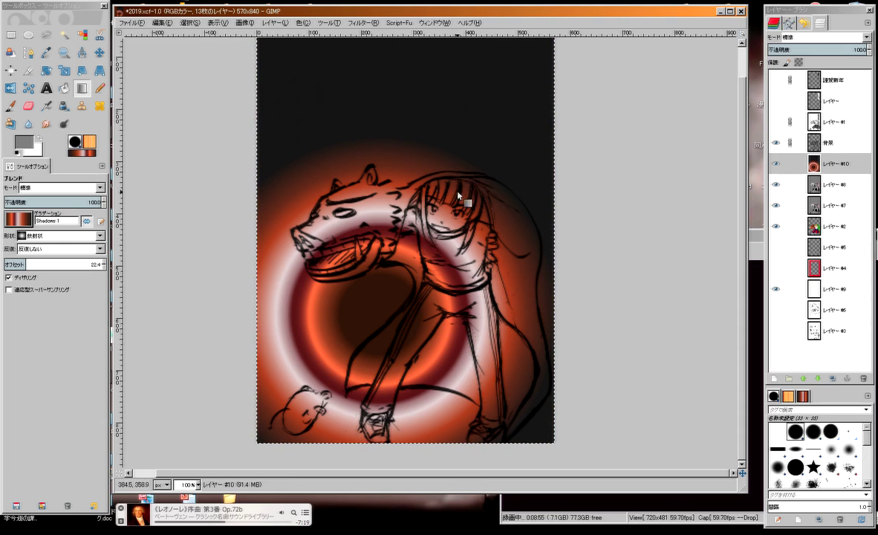
drag(381, 293, 521, 159)
drag(512, 91, 397, 241)
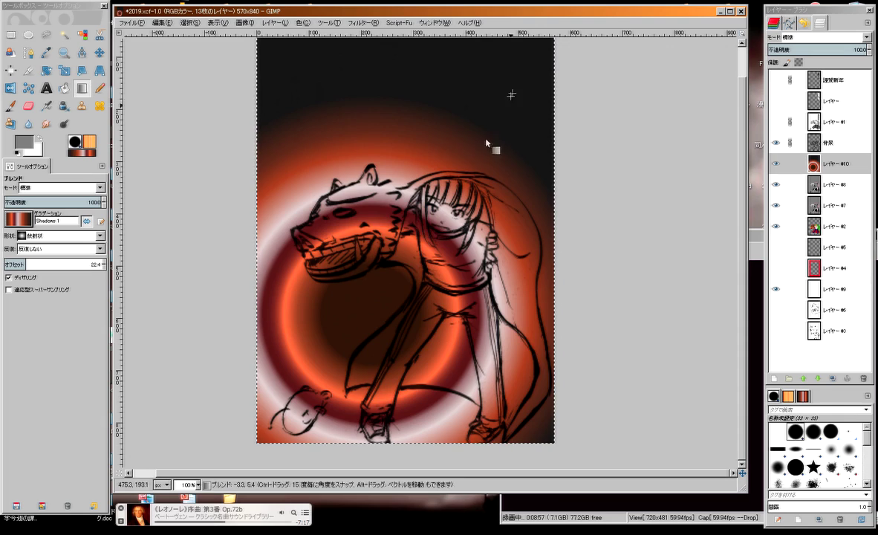
Enlarge and fine-tune the glow so its centre sits in the upper right.
drag(512, 92, 379, 290)
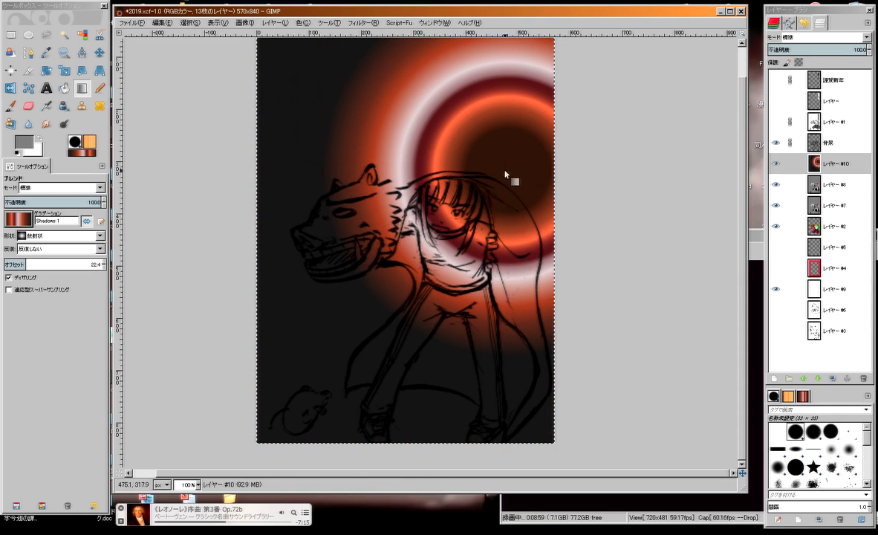
drag(512, 93, 400, 282)
drag(514, 154, 387, 304)
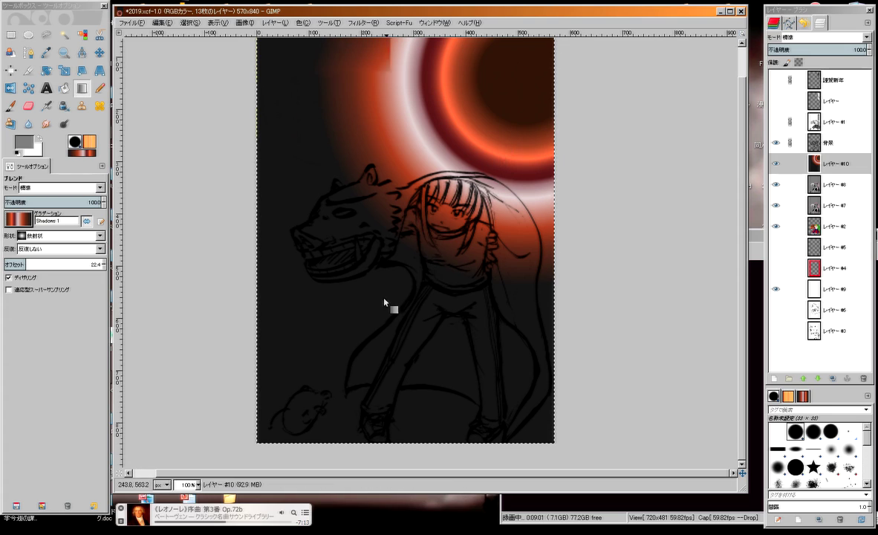
drag(505, 122, 392, 245)
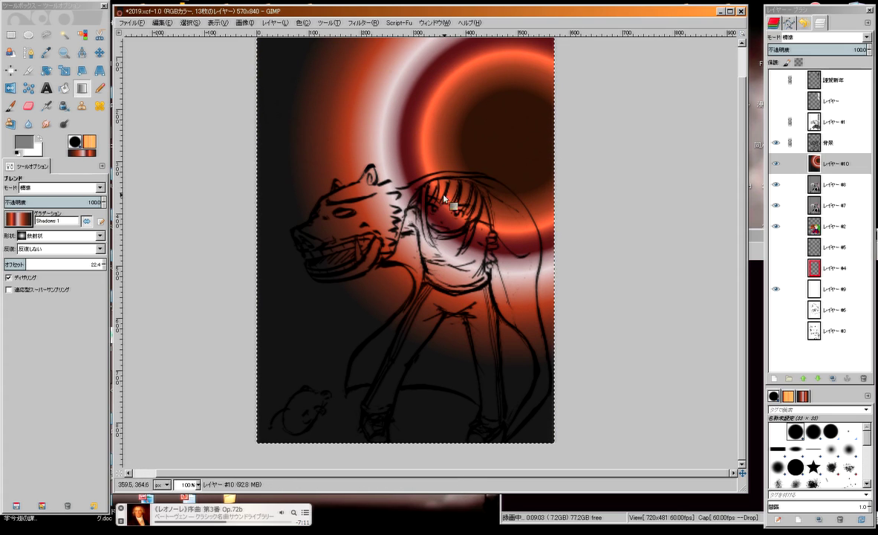
drag(494, 100, 491, 132)
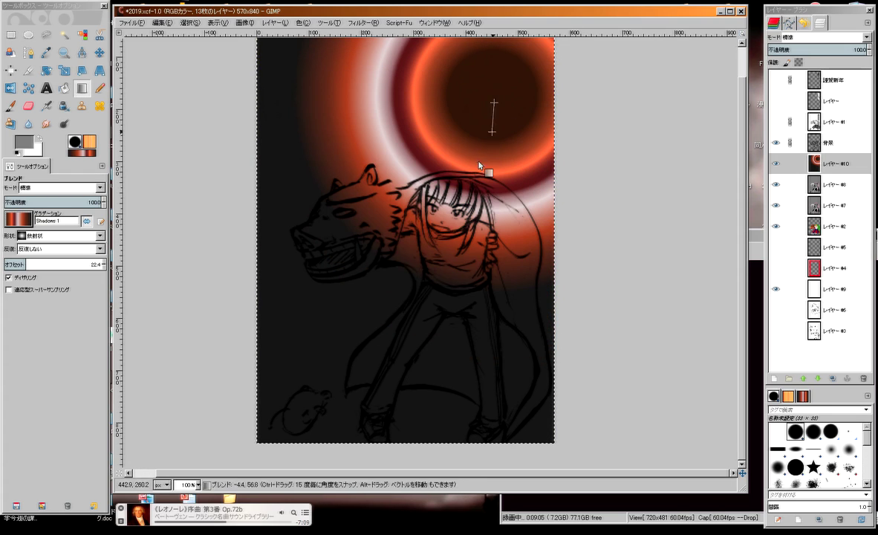
drag(479, 164, 392, 297)
drag(528, 112, 388, 304)
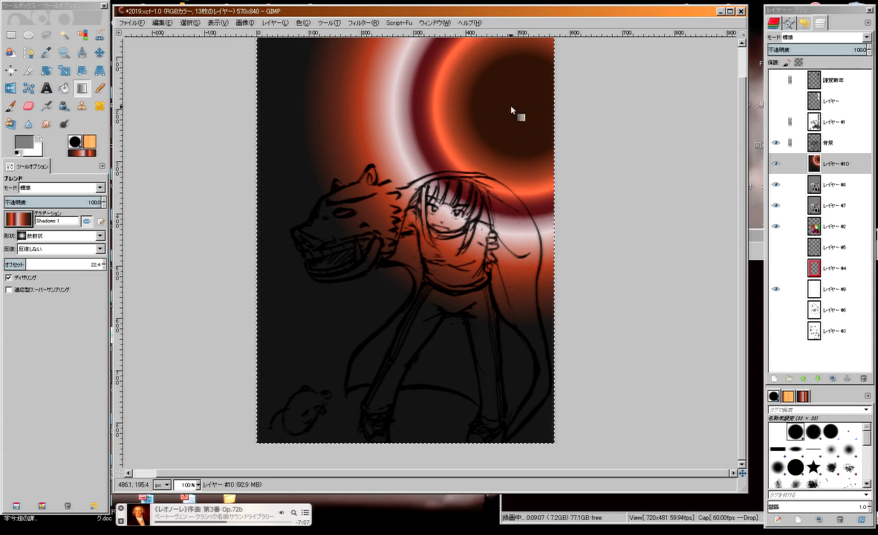
drag(511, 108, 323, 371)
drag(500, 132, 330, 365)
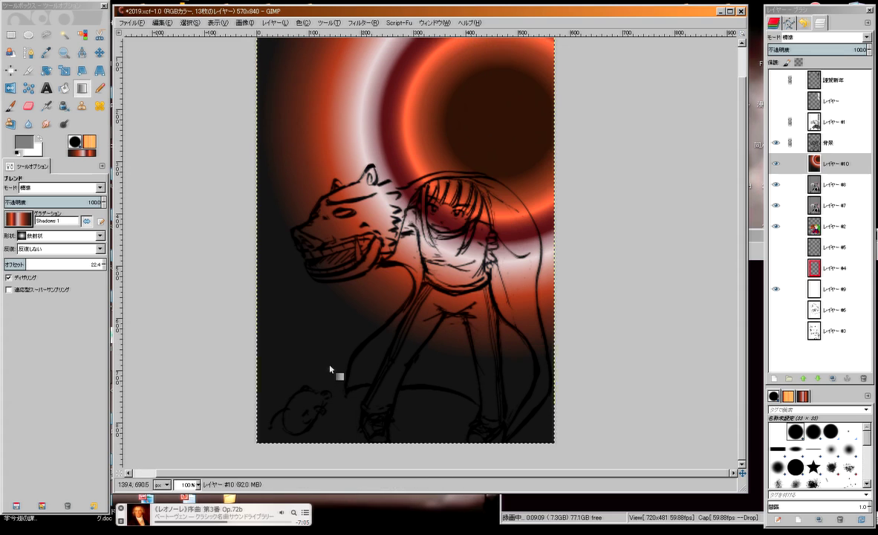
drag(505, 102, 349, 347)
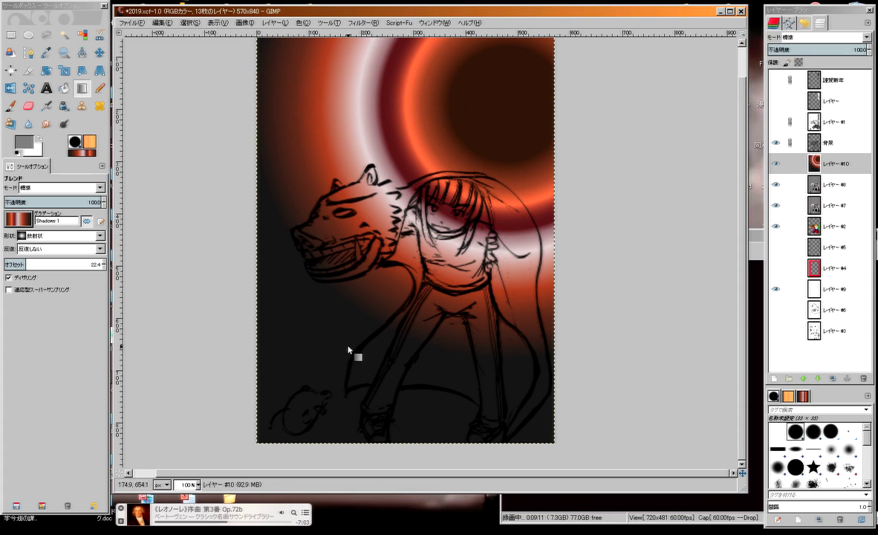
drag(496, 115, 334, 364)
mouse_move(505, 127)
mouse_down()
mouse_move(403, 327)
mouse_move(341, 375)
mouse_up()
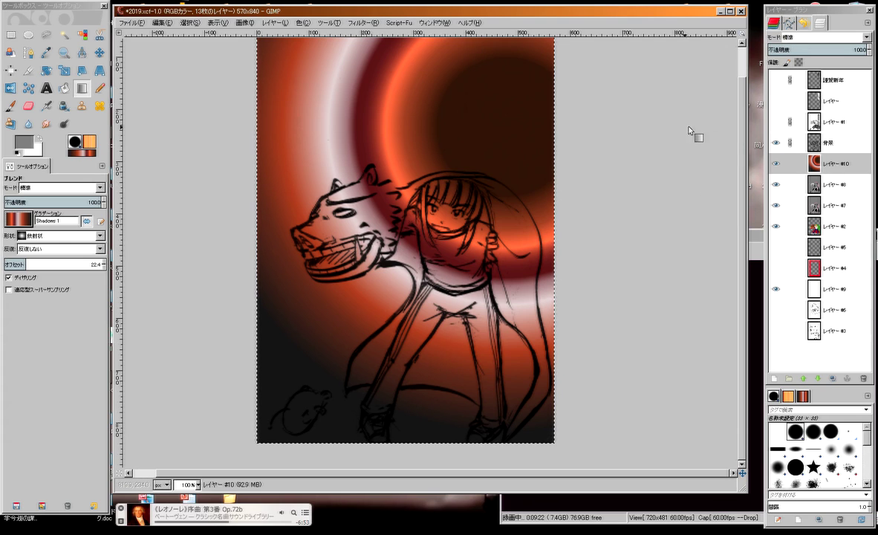
Try Screen, Dodge, Addition and Soft light modes on the glow layer, ending on Overlay.
click(813, 37)
click(802, 83)
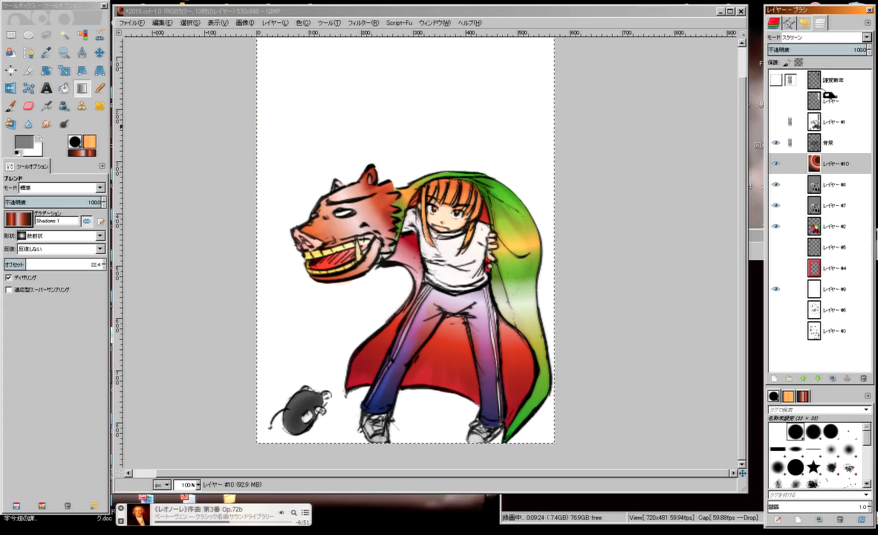
click(866, 37)
click(806, 92)
click(832, 37)
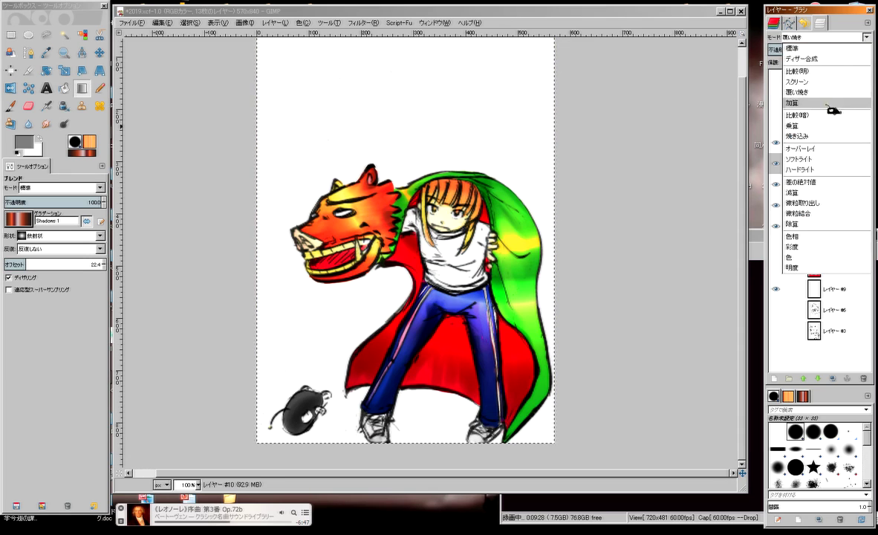
click(830, 104)
click(802, 37)
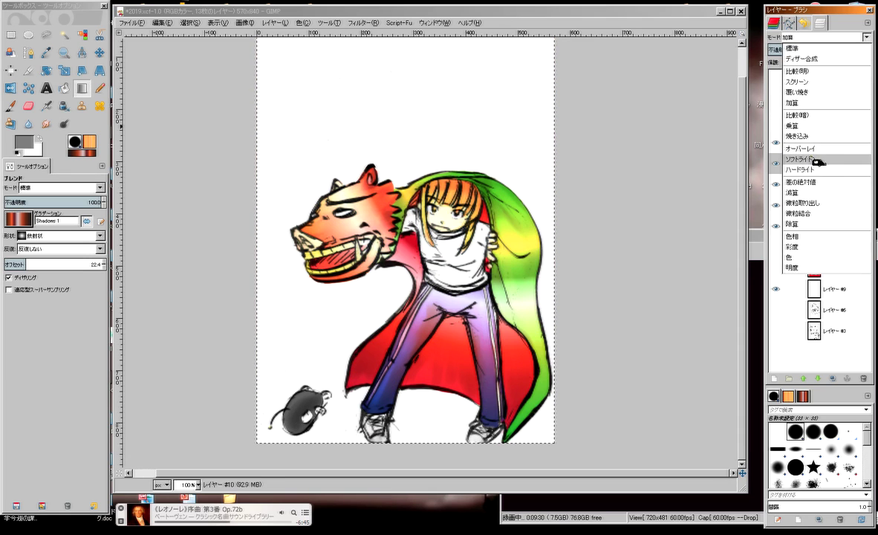
click(816, 159)
click(824, 37)
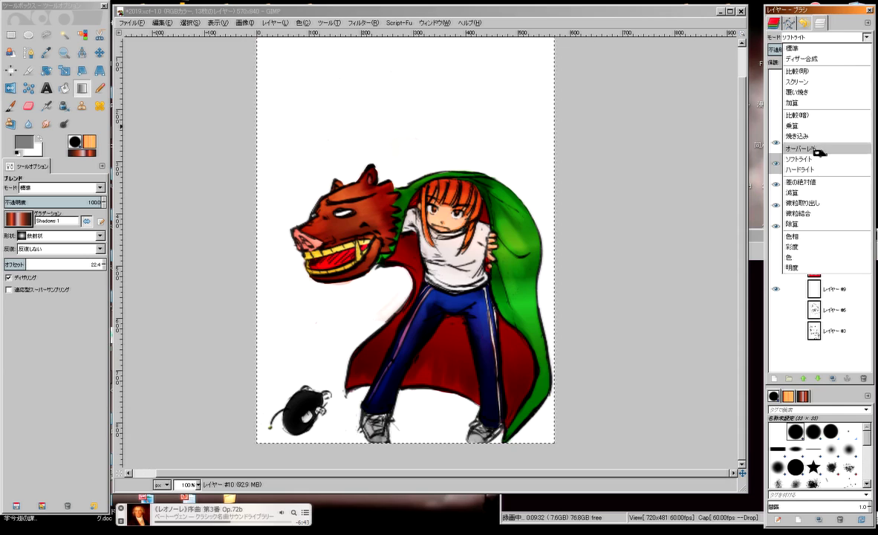
click(818, 153)
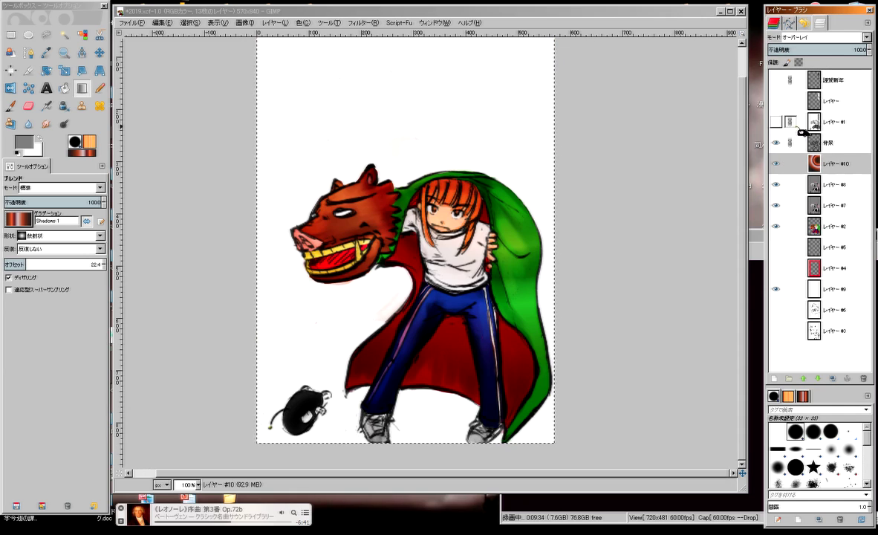
Set layer #1 to Grain extract blending and reselect glow layer #10.
right_click(800, 132)
click(833, 43)
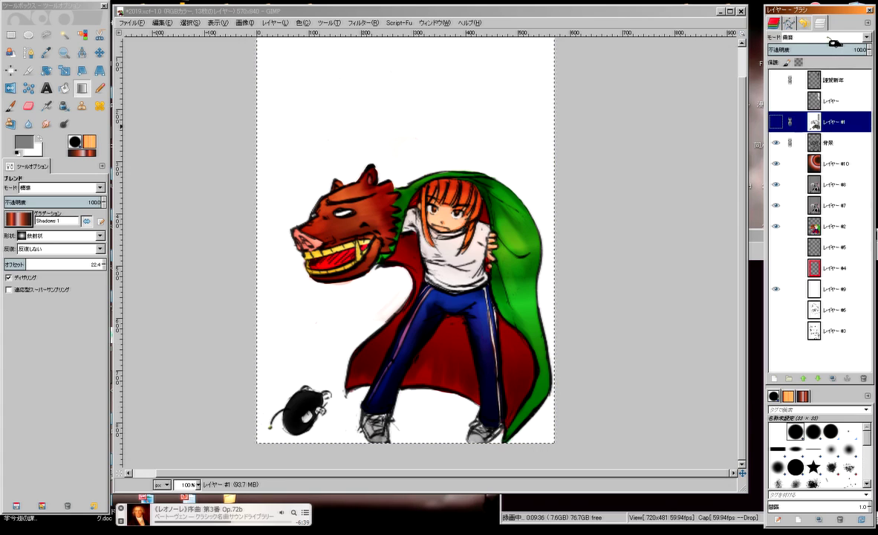
click(866, 37)
click(842, 202)
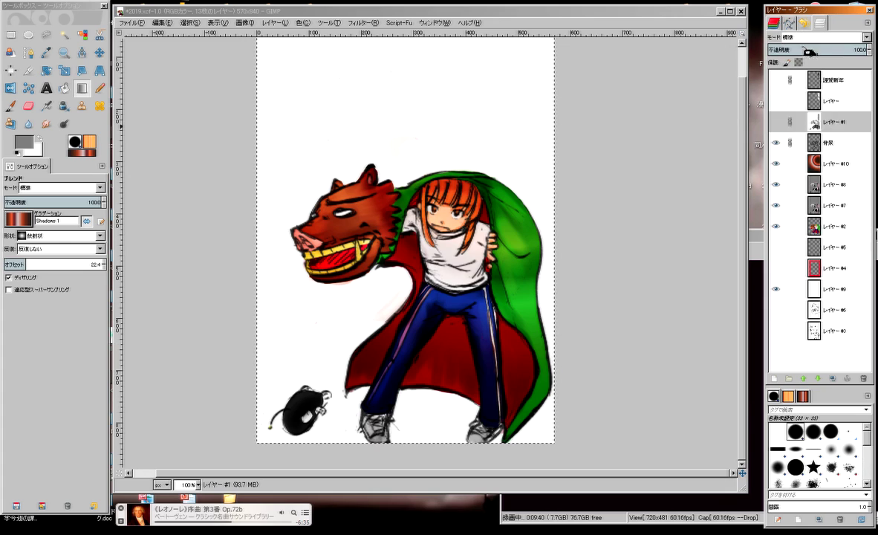
click(833, 163)
click(820, 45)
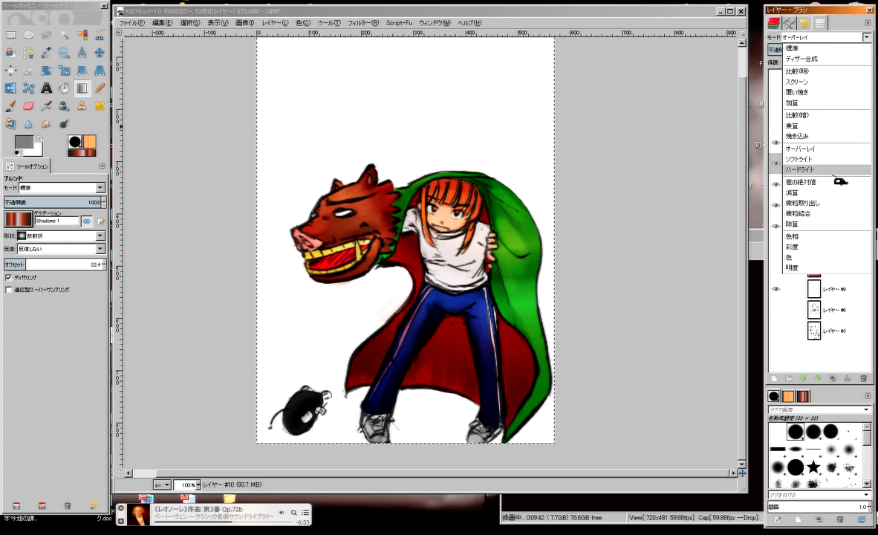
click(839, 181)
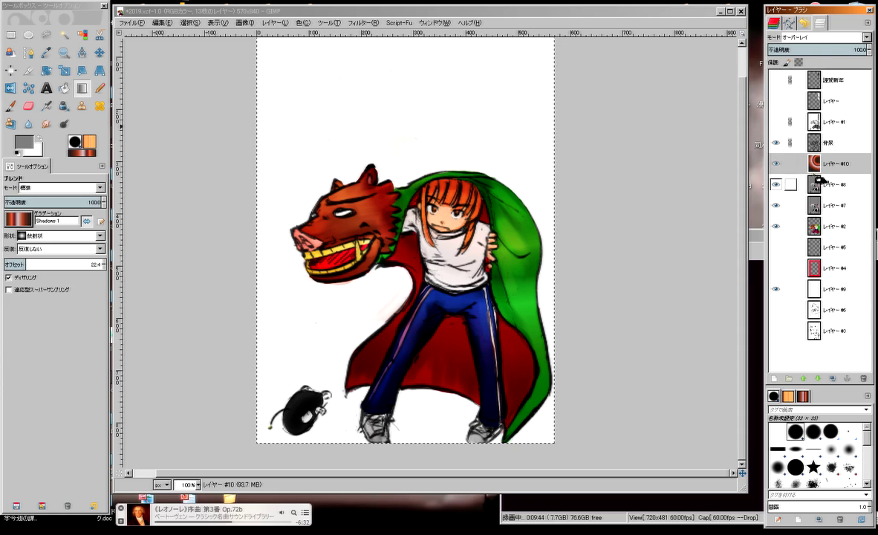
Try Grain extract and Burn modes, fading opacity to 7.9 then back to full.
click(821, 37)
click(810, 203)
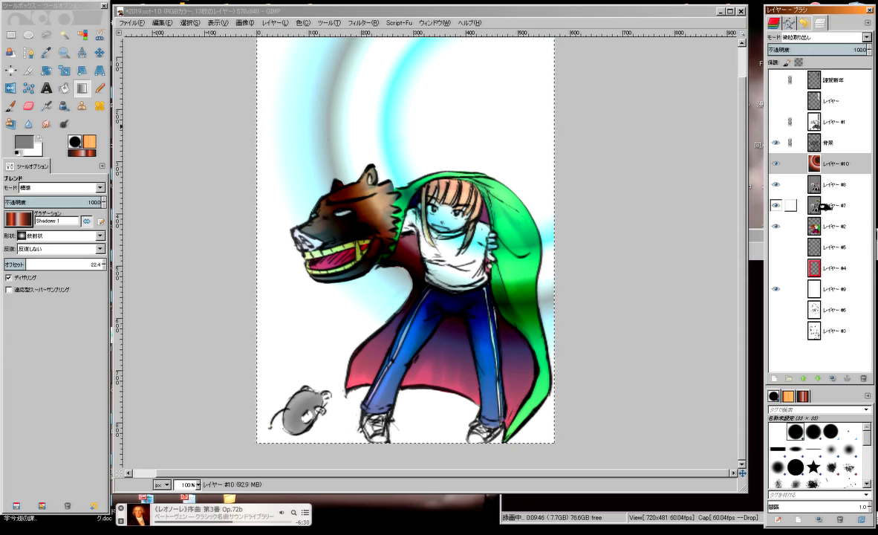
click(821, 37)
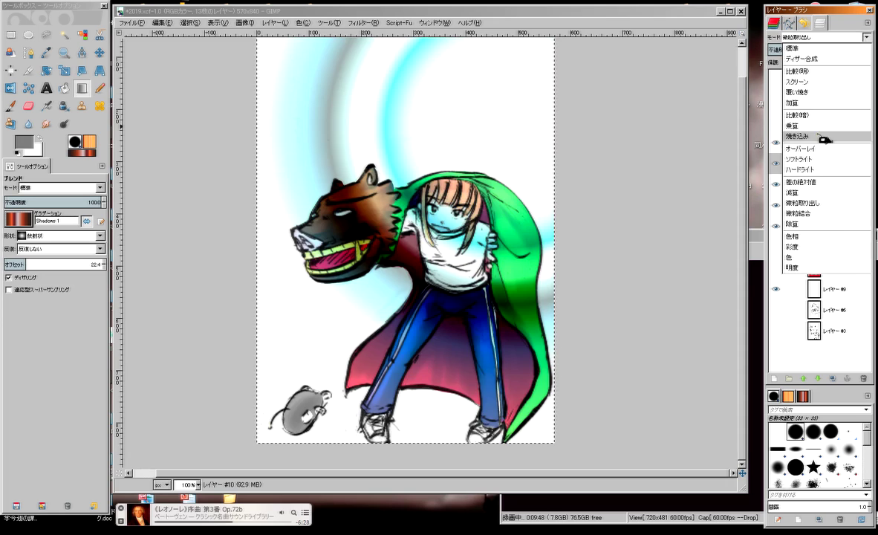
click(802, 137)
drag(806, 50, 775, 50)
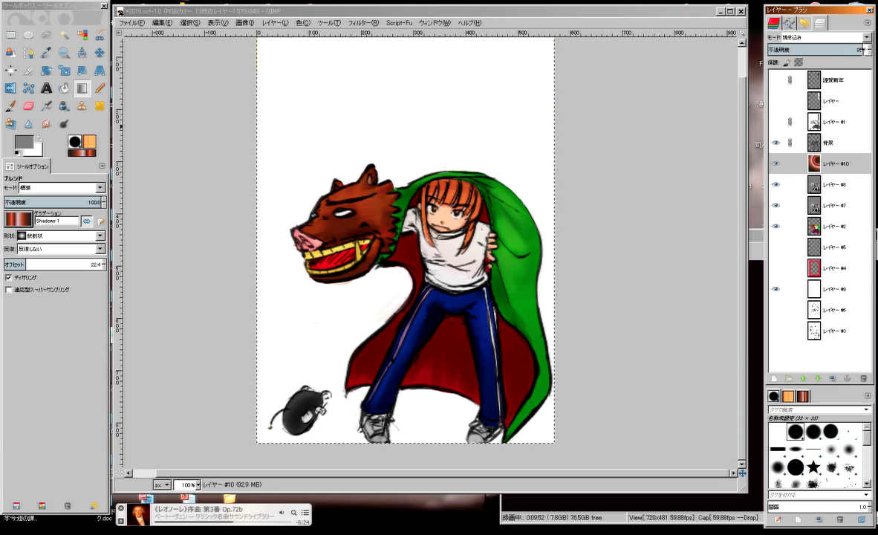
drag(780, 50, 862, 49)
Set the glow layer to Overlay mode at 100 opacity.
click(848, 36)
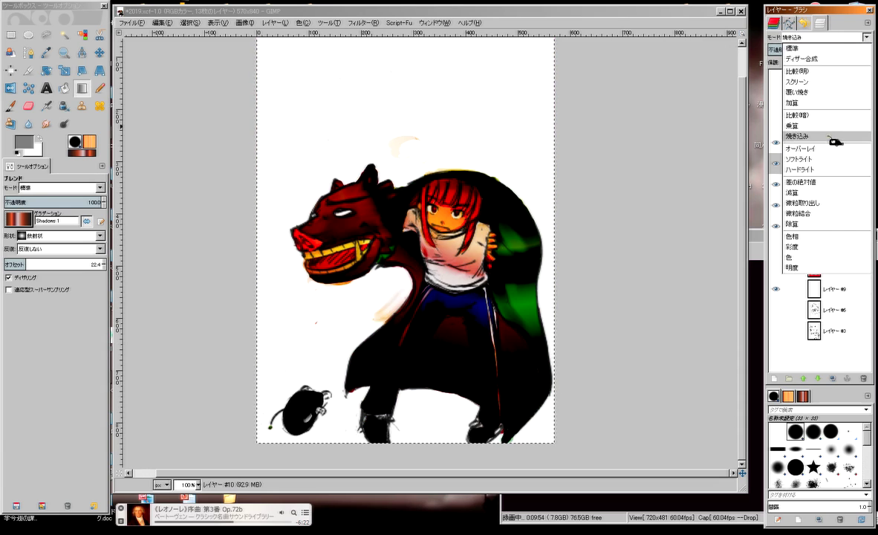
click(802, 137)
click(817, 36)
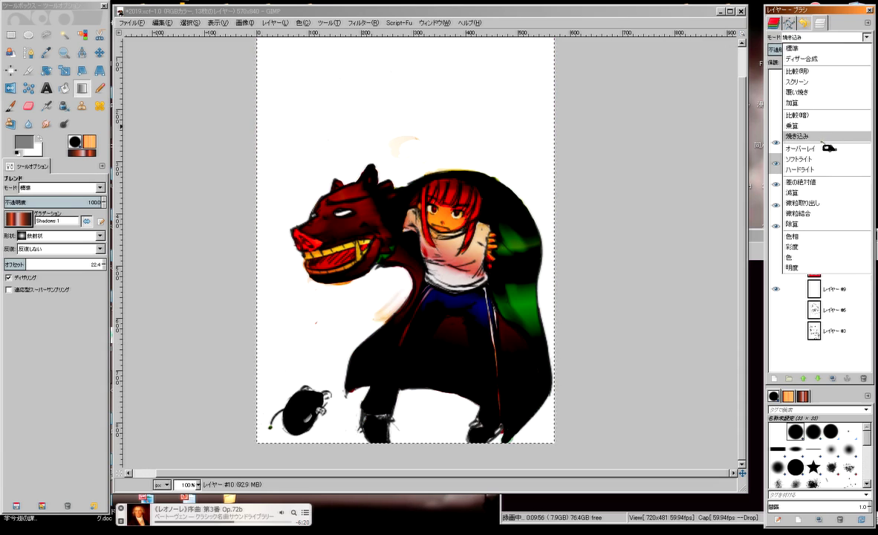
click(765, 136)
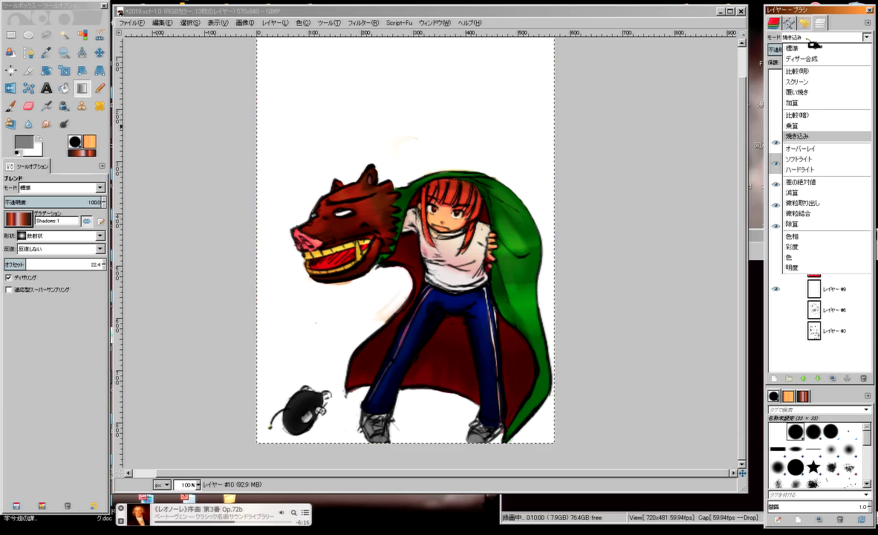
click(812, 149)
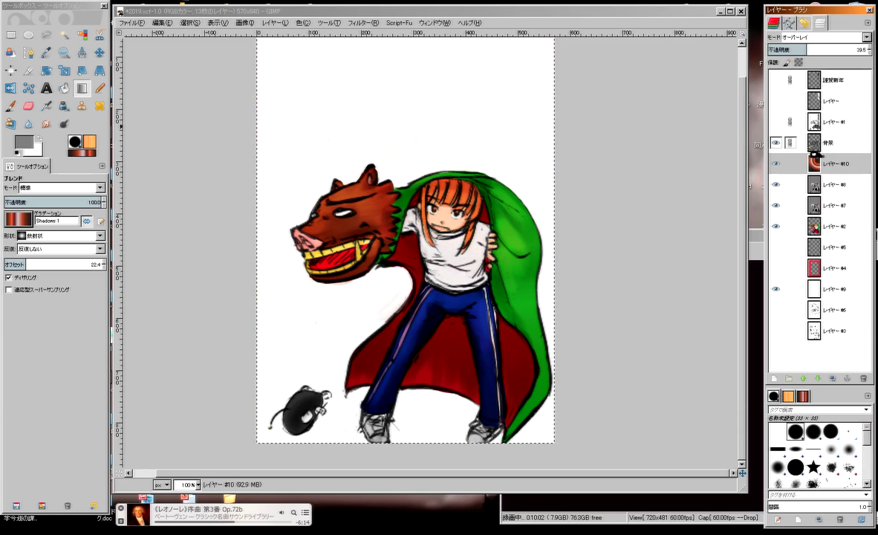
drag(824, 49, 873, 54)
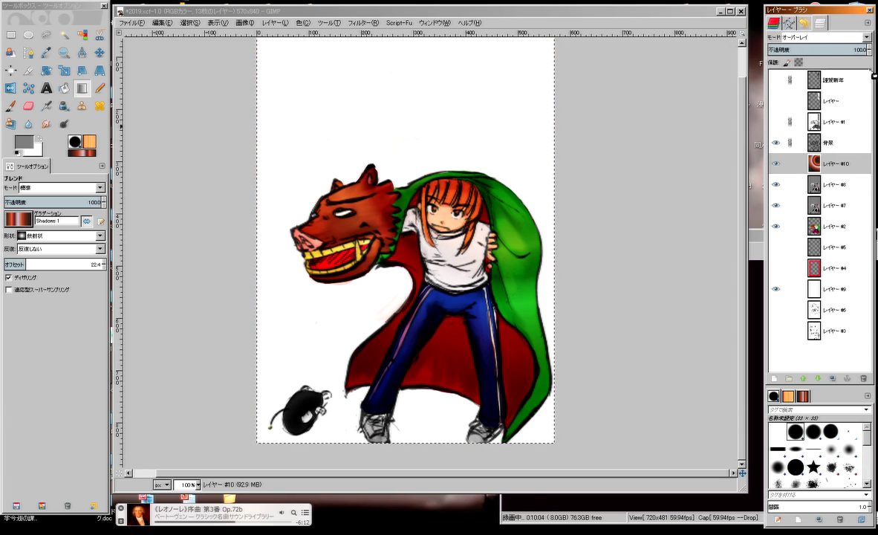
Duplicate layer #10 and choose the Shadows 2 gradient.
click(777, 165)
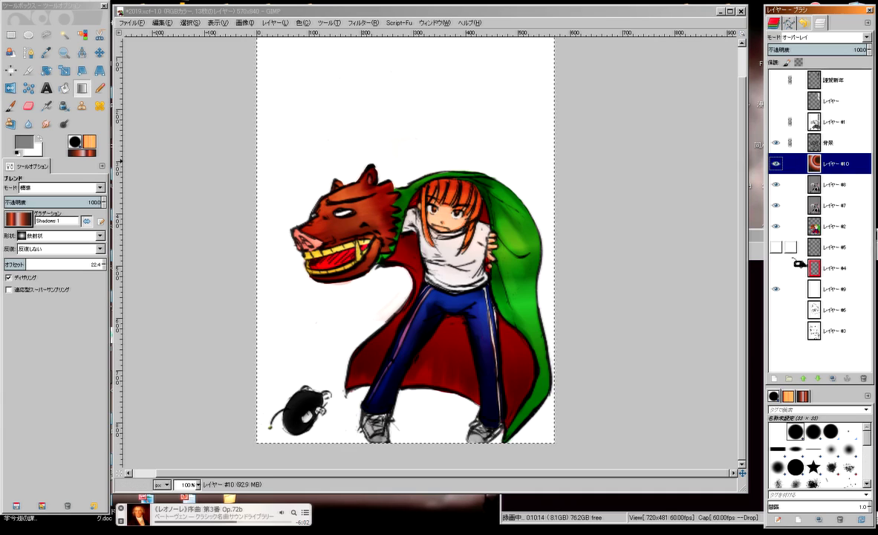
drag(798, 261, 390, 230)
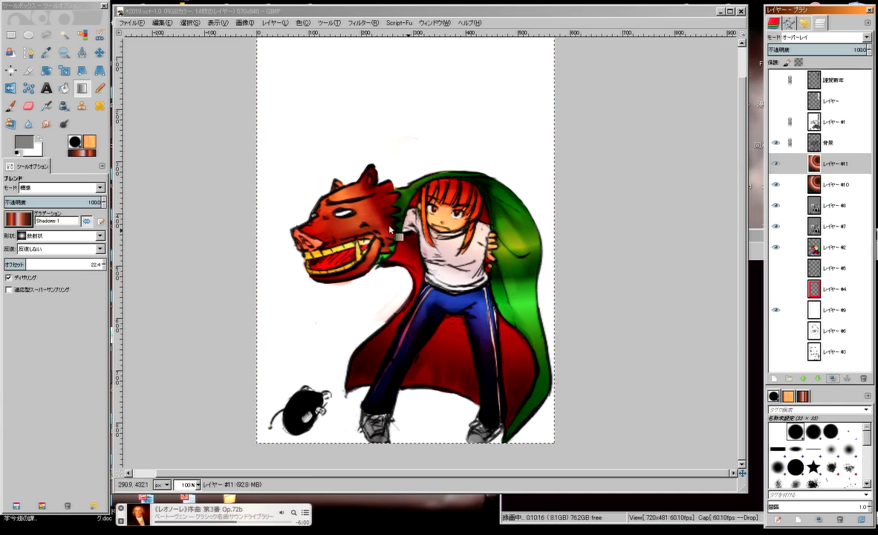
click(22, 218)
click(82, 253)
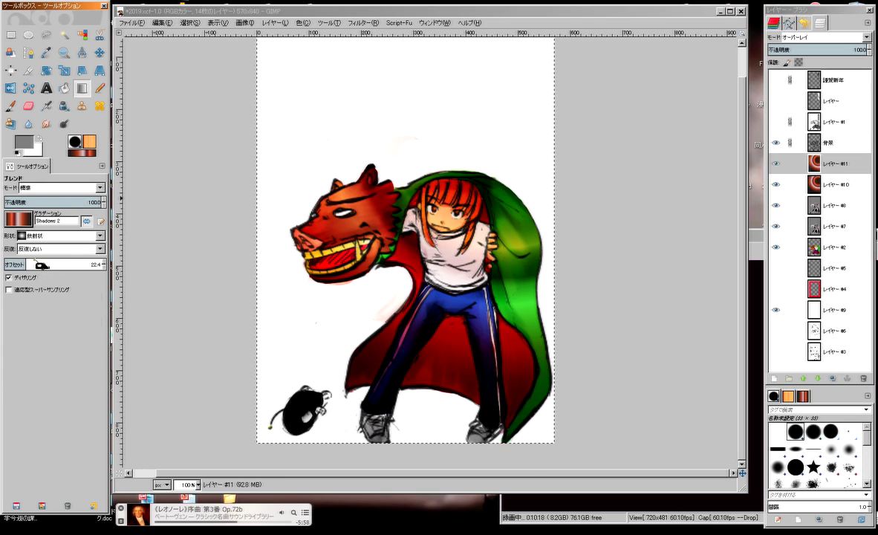
Draw several radial Shadows 2 blends across the figure, cloth, cape and legs.
drag(392, 245, 539, 101)
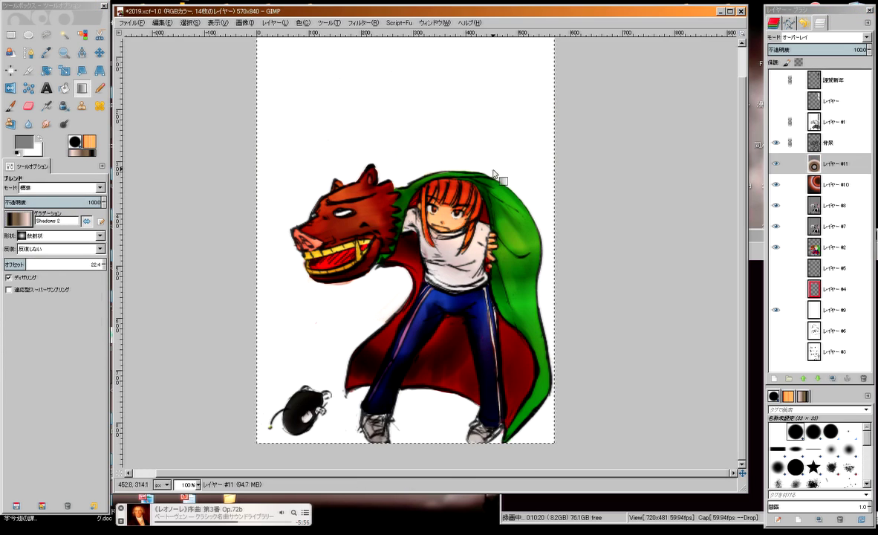
drag(509, 143, 377, 334)
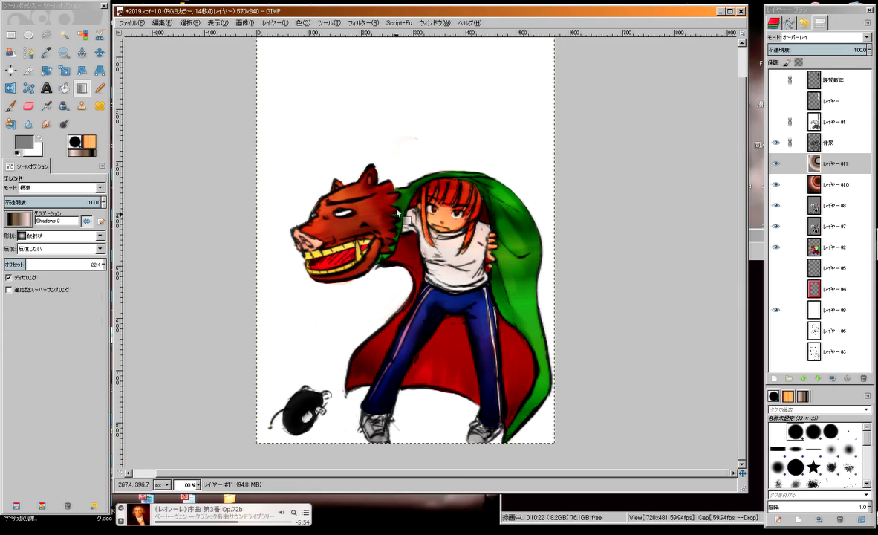
mouse_move(298, 346)
mouse_down()
mouse_move(366, 308)
mouse_move(421, 304)
mouse_up()
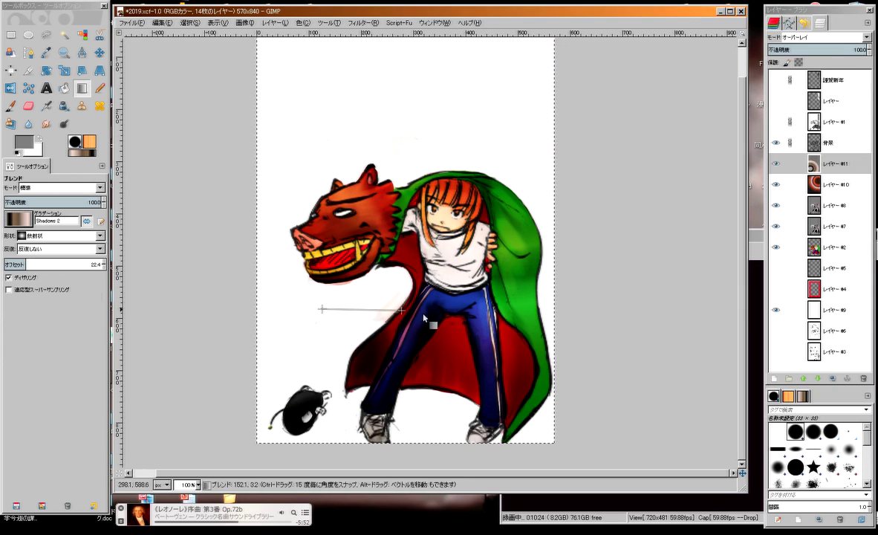
drag(392, 245, 448, 282)
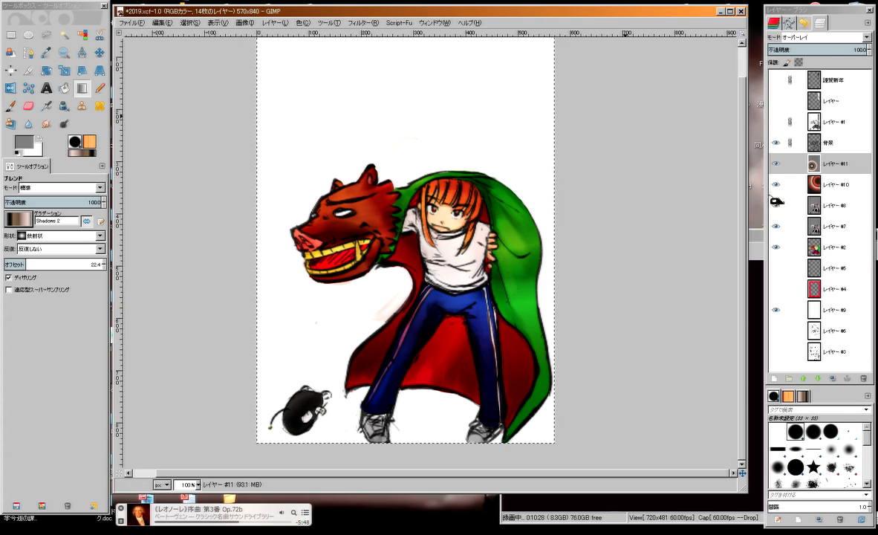
Move the 背景 layer lower in the stack, then start a new layer above layer #11.
click(831, 184)
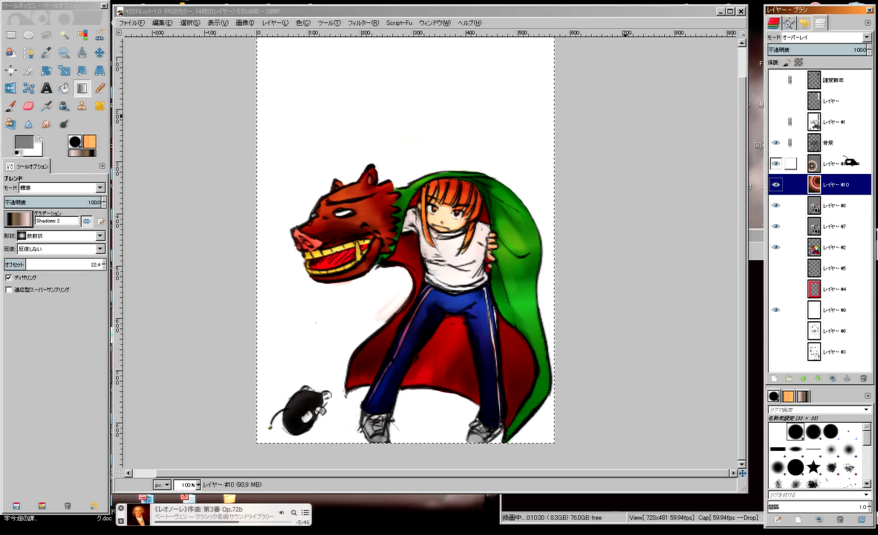
click(844, 211)
click(845, 227)
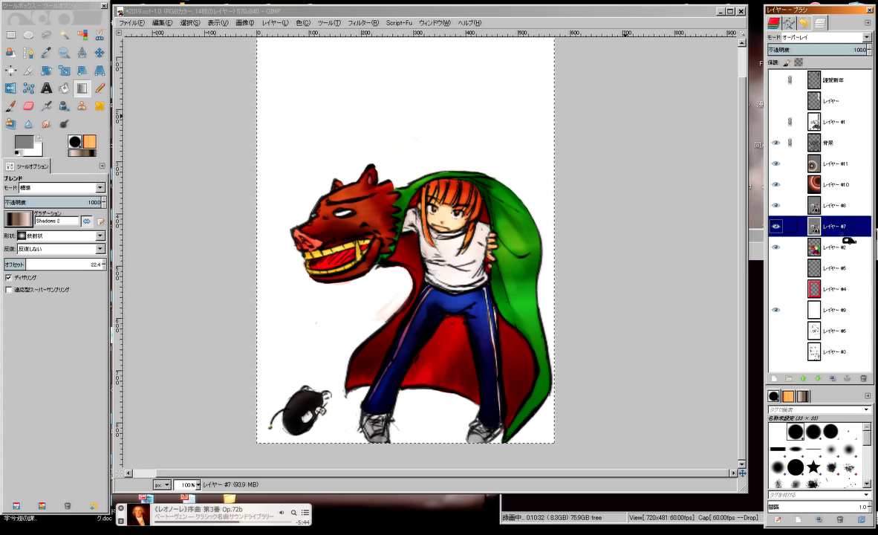
click(845, 252)
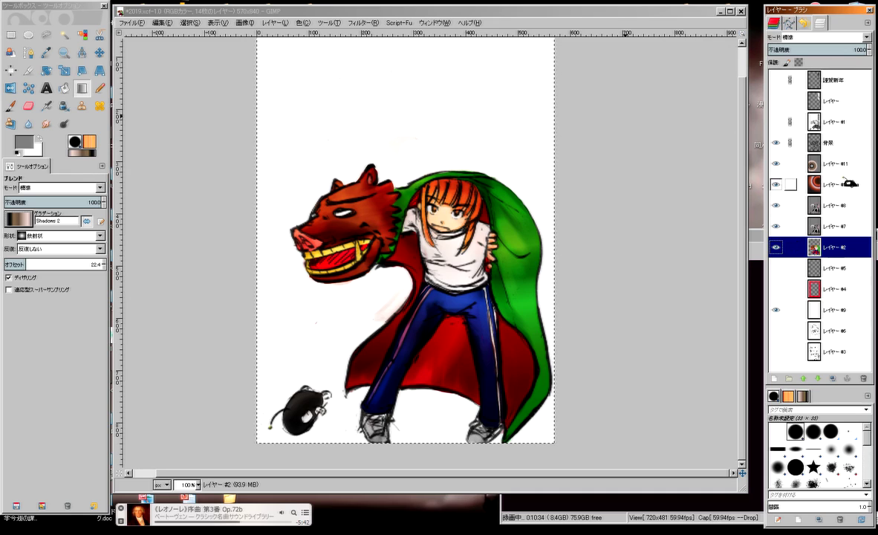
click(844, 147)
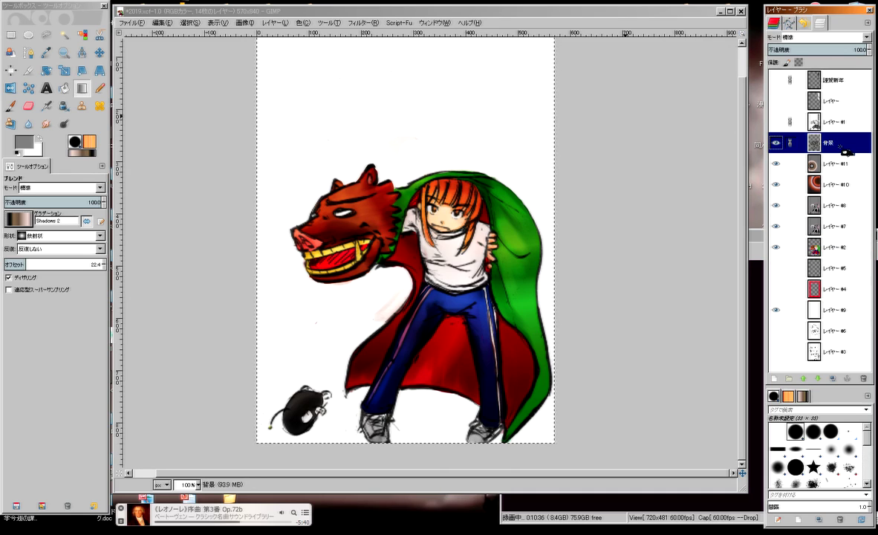
mouse_move(845, 150)
mouse_down()
mouse_move(842, 199)
mouse_move(839, 143)
mouse_up()
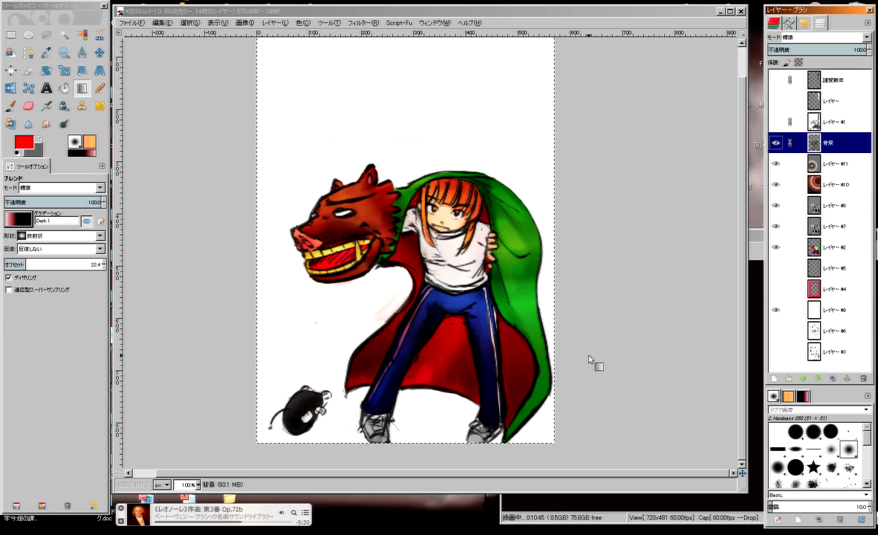
click(843, 160)
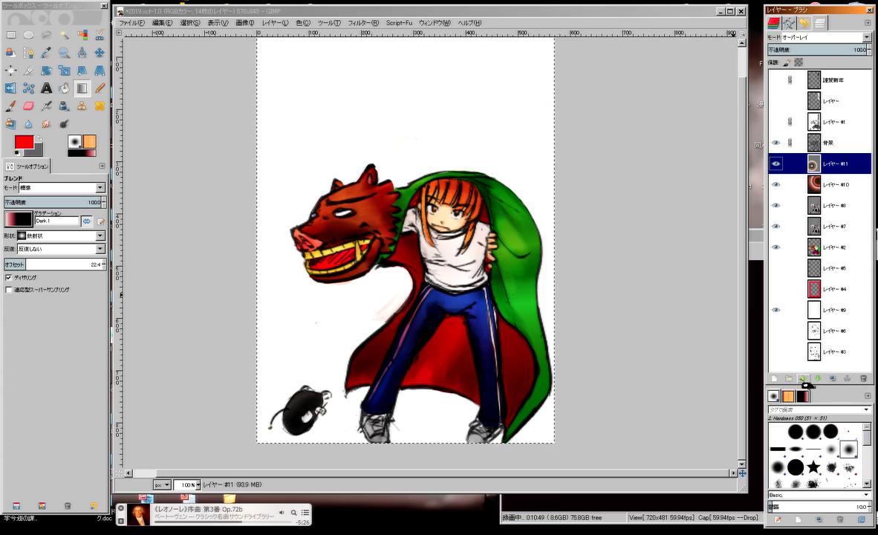
click(774, 378)
Create white-filled layer #12 in Divide mode and make white the foreground colour.
click(719, 421)
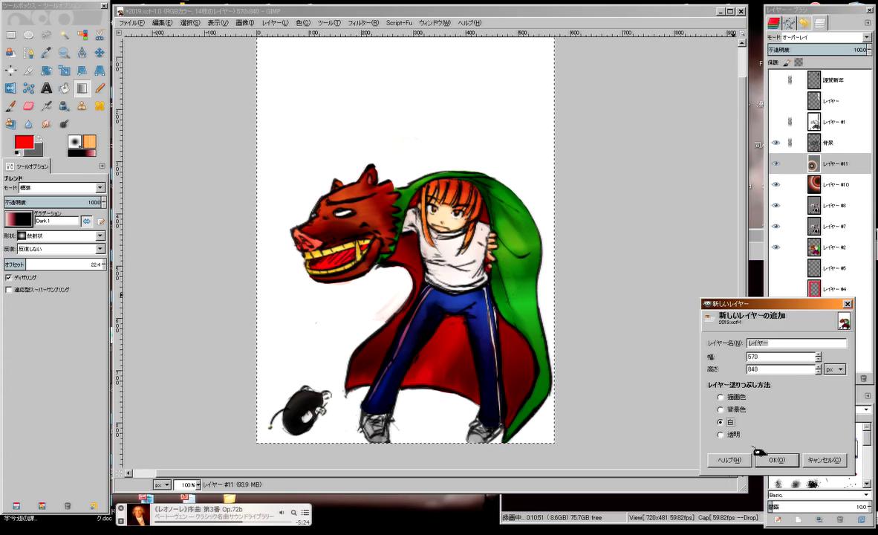
click(778, 460)
click(817, 36)
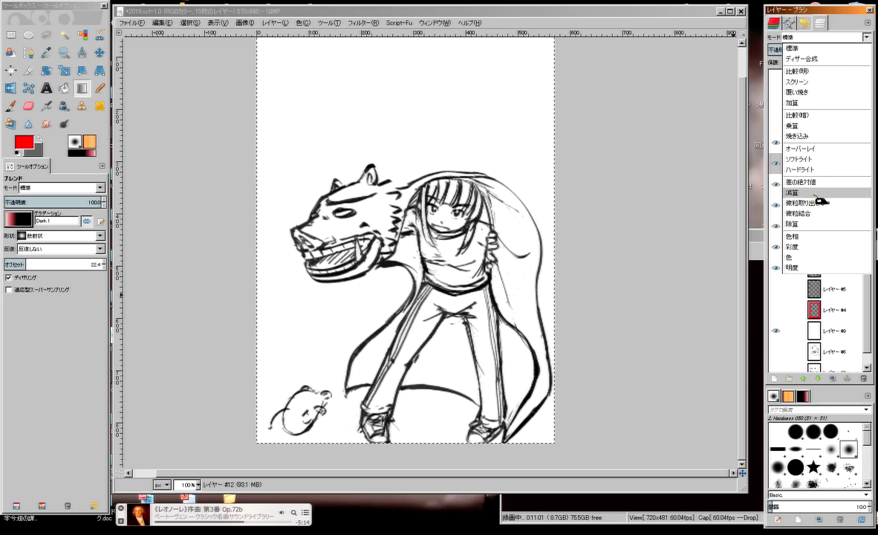
click(821, 223)
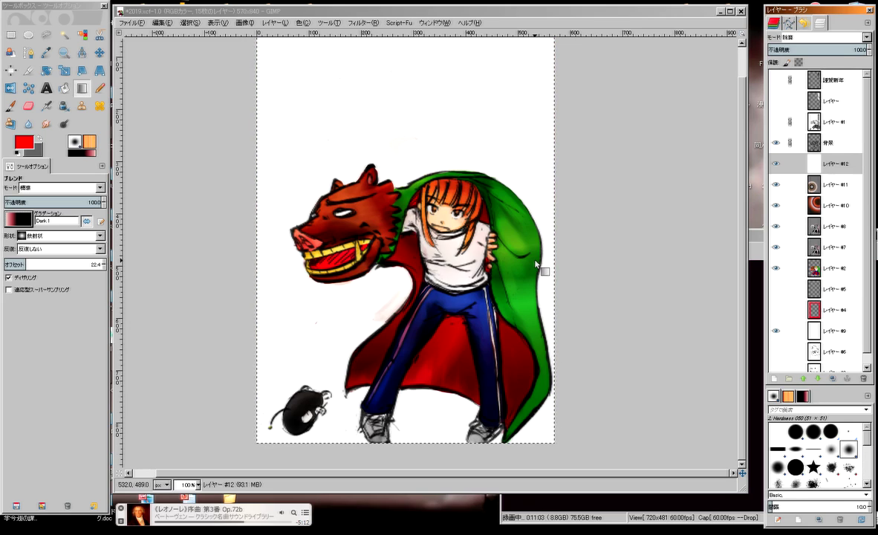
key(d)
click(39, 139)
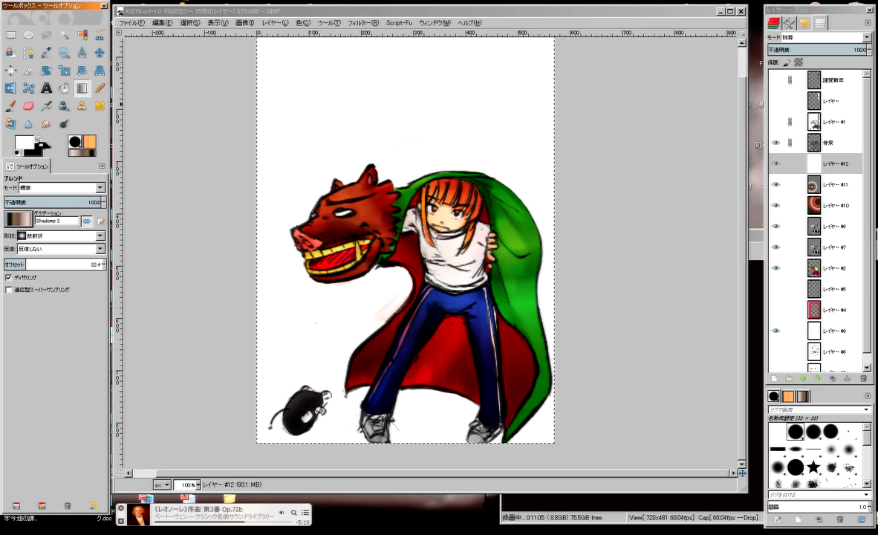
click(38, 139)
Switch to the Paintbrush and try the '2. Hardness 025' brush.
click(11, 104)
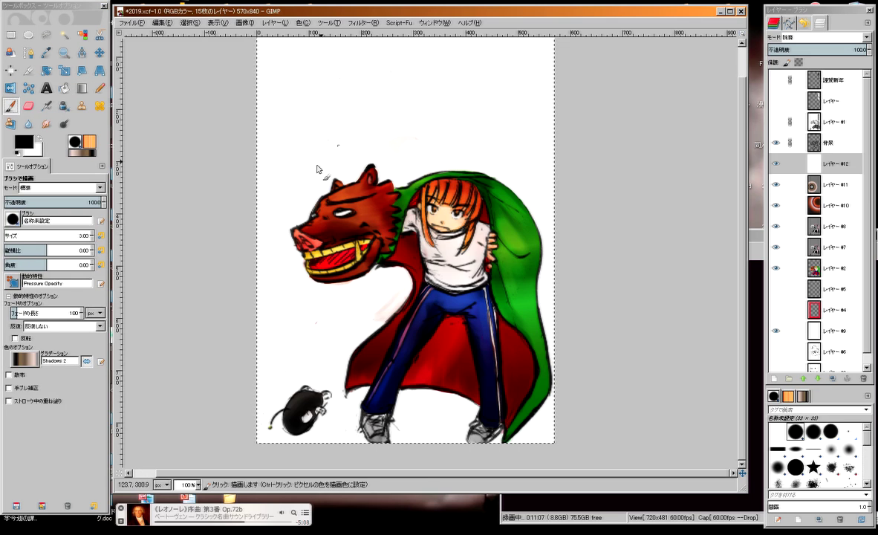
scroll(336, 135, down, 2)
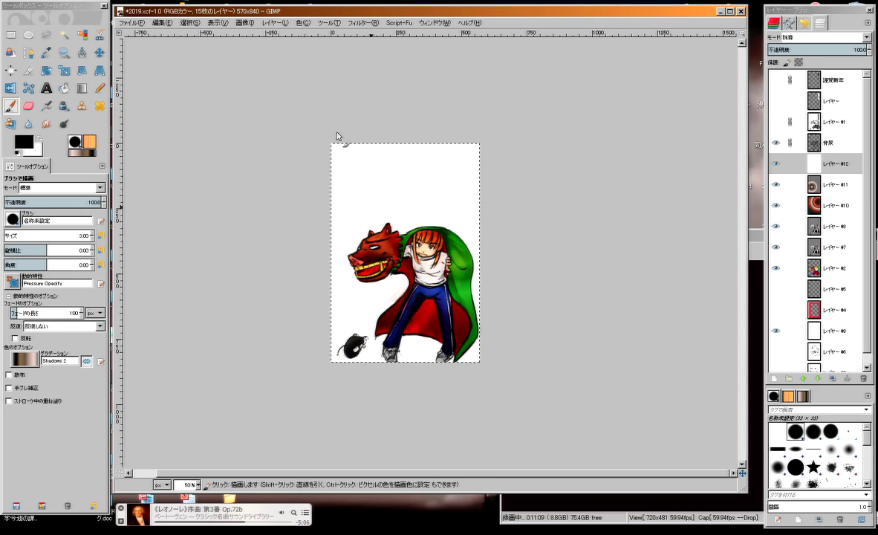
scroll(336, 135, up, 1)
scroll(337, 135, up, 3)
scroll(336, 136, up, 1)
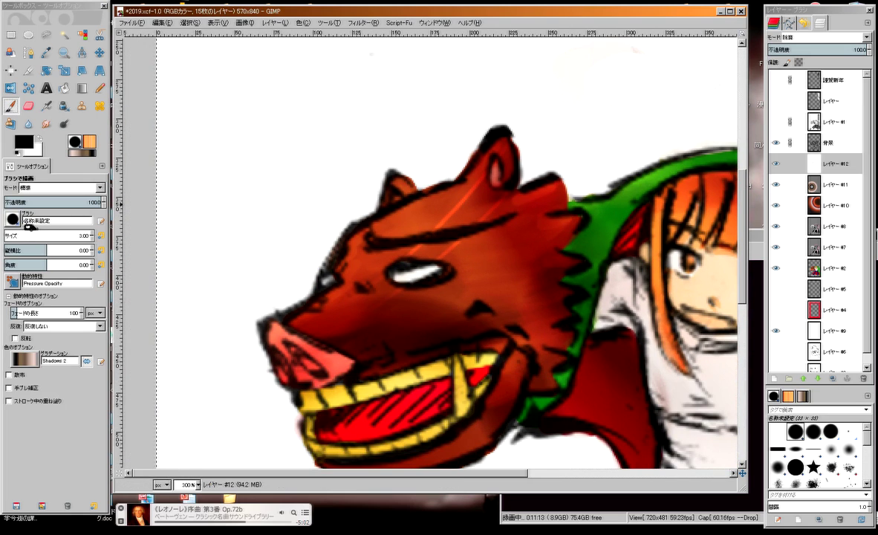
click(23, 223)
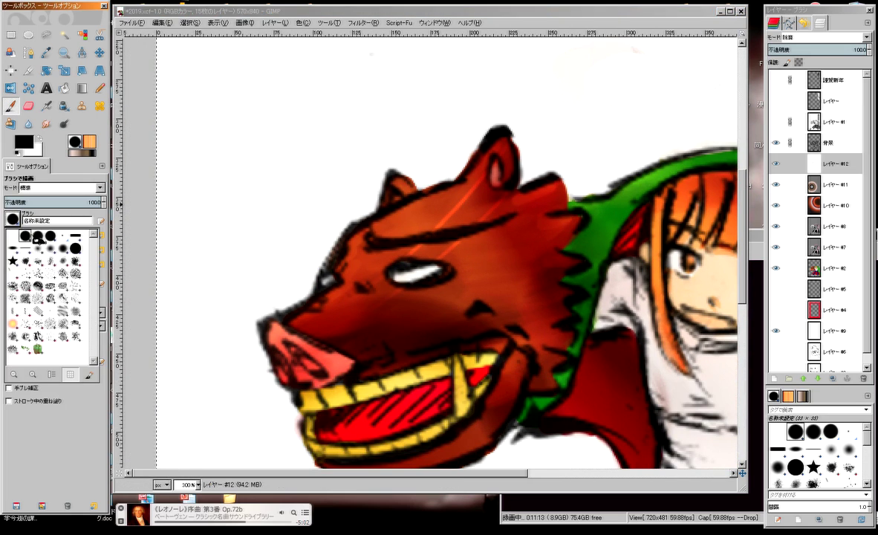
click(20, 220)
click(20, 220)
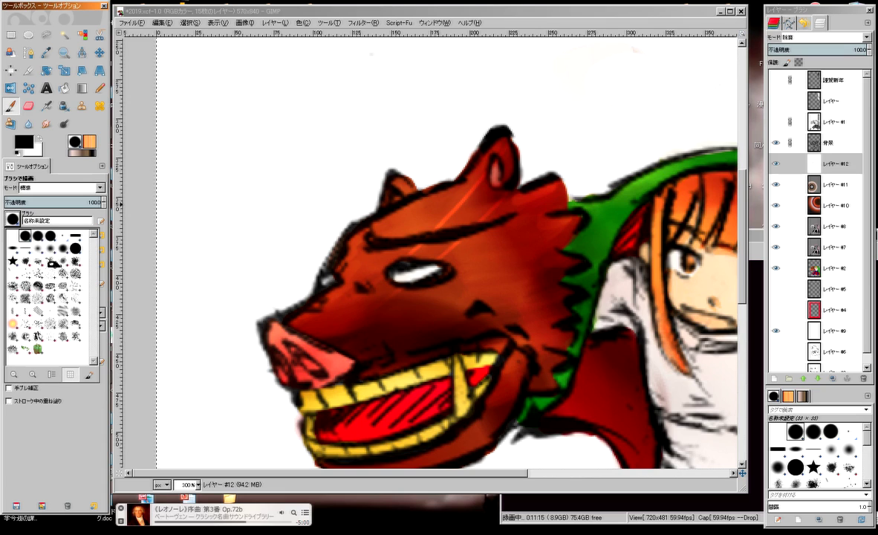
click(37, 248)
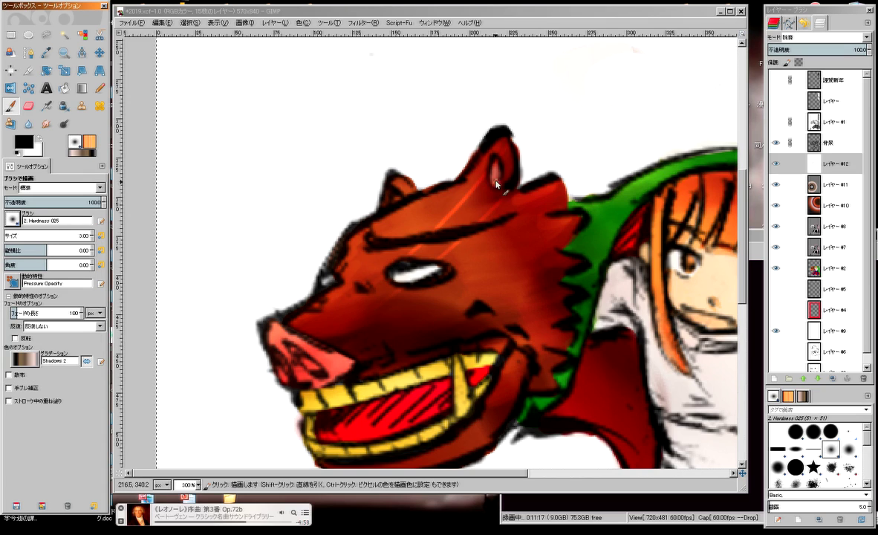
Choose the '2. Hardness 075' brush and raise its size to 9.00.
click(12, 218)
click(75, 238)
click(120, 238)
click(90, 233)
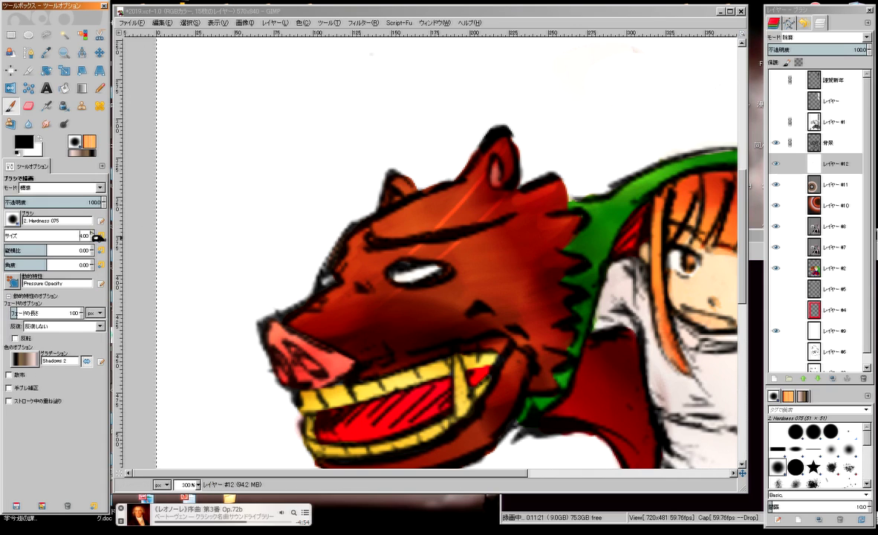
click(92, 235)
click(92, 235)
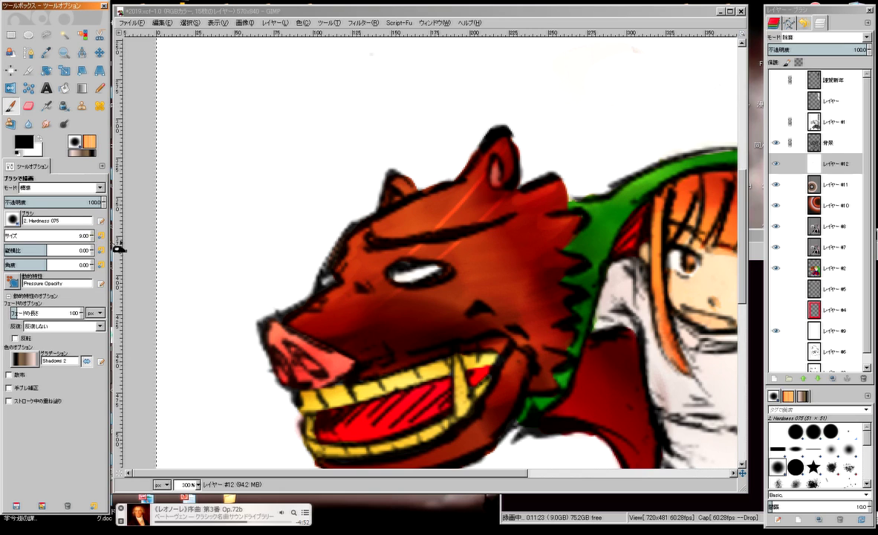
Paint orange glow streaks across the lion mask's forehead and cheek.
scroll(463, 152, down, 1)
scroll(463, 152, right, 1)
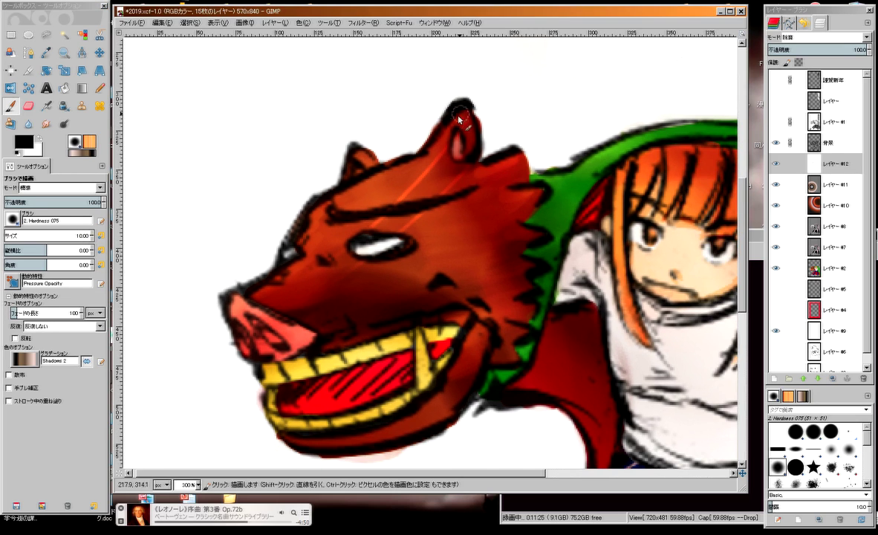
mouse_move(349, 189)
mouse_down()
mouse_move(408, 173)
mouse_move(375, 175)
mouse_move(430, 173)
mouse_up()
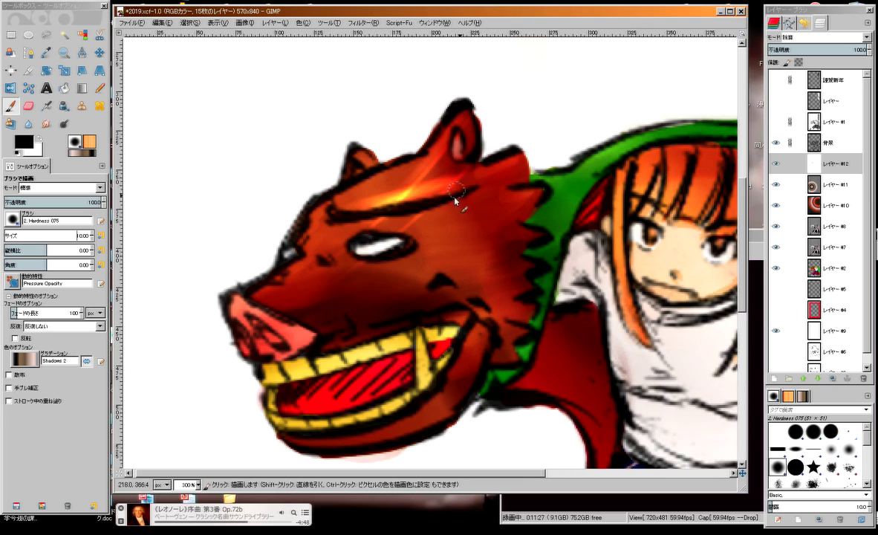
scroll(475, 148, down, 2)
scroll(475, 149, left, 1)
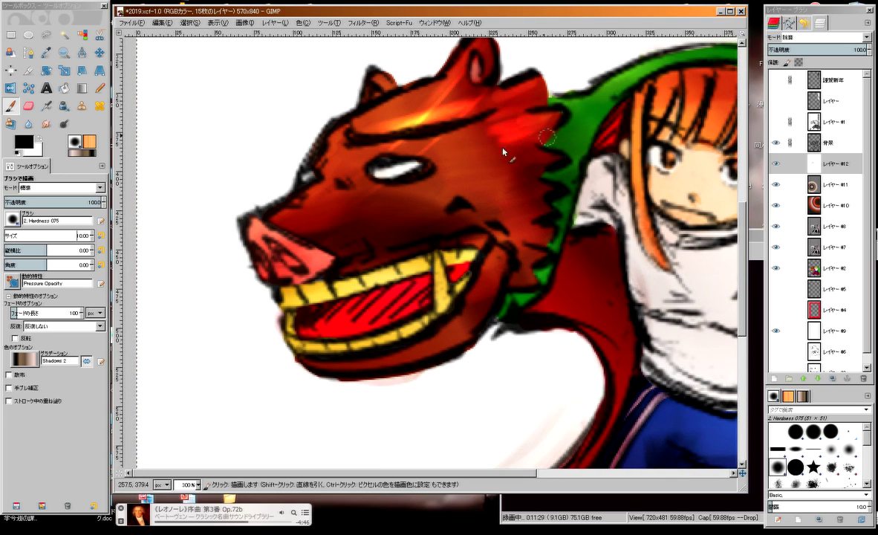
drag(499, 178, 553, 193)
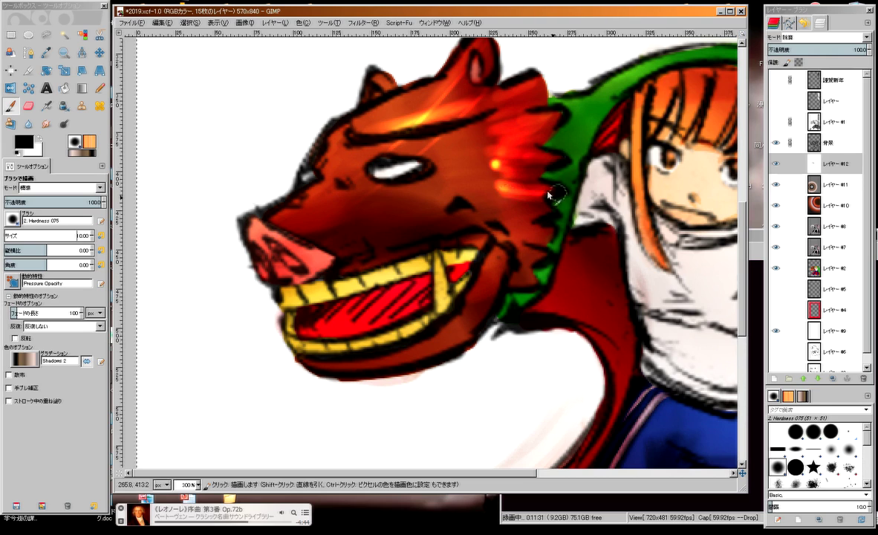
drag(506, 217, 523, 236)
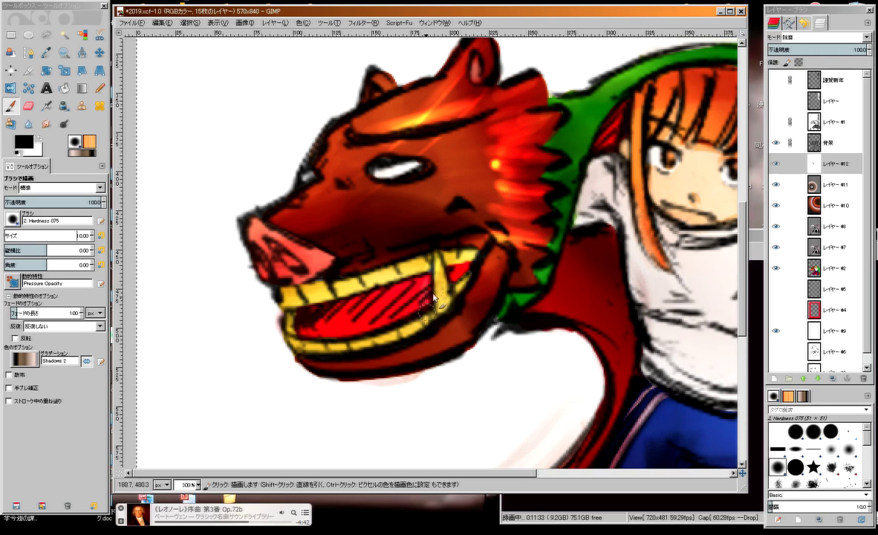
Add white highlights across the upper teeth and smooth the lower jaw in yellow.
scroll(438, 256, down, 2)
scroll(438, 256, left, 2)
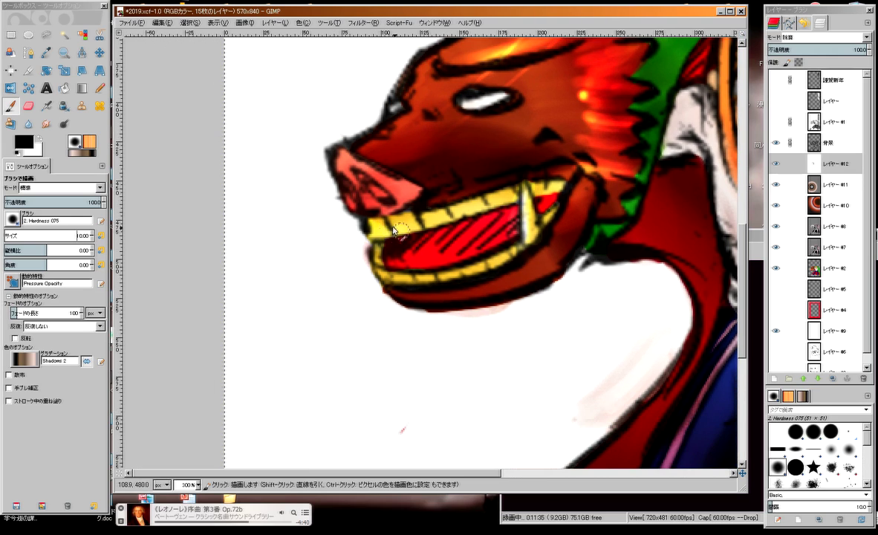
drag(395, 226, 463, 189)
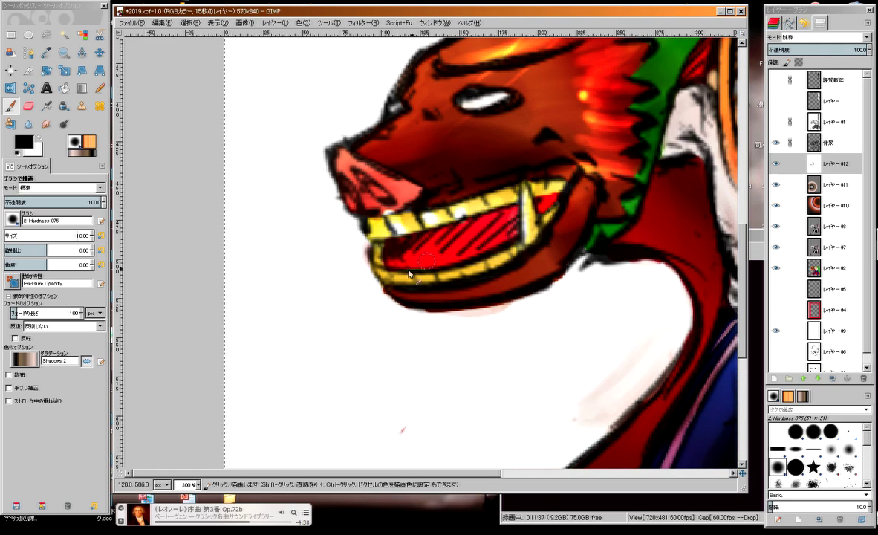
mouse_move(371, 245)
mouse_down()
mouse_move(388, 268)
mouse_move(458, 268)
mouse_up()
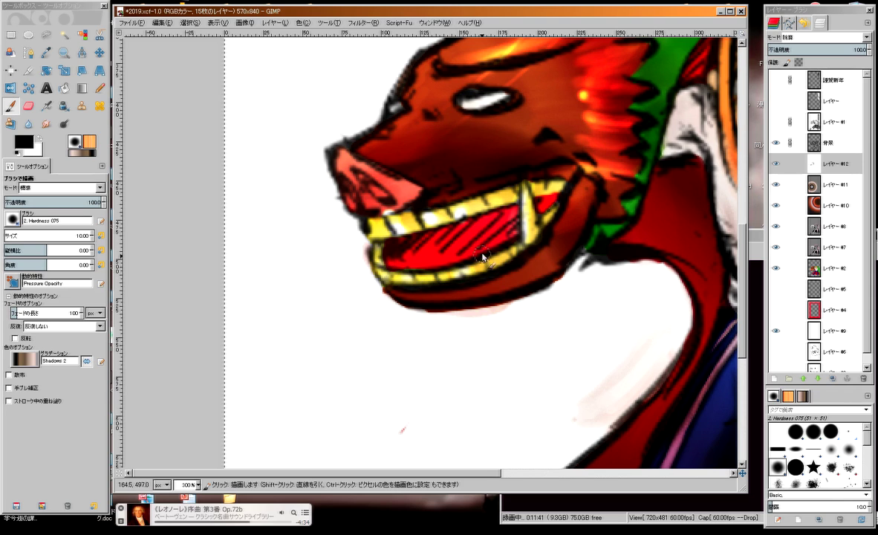
Brighten the mane with red and bright orange vertical strokes.
scroll(446, 220, up, 3)
scroll(446, 220, right, 2)
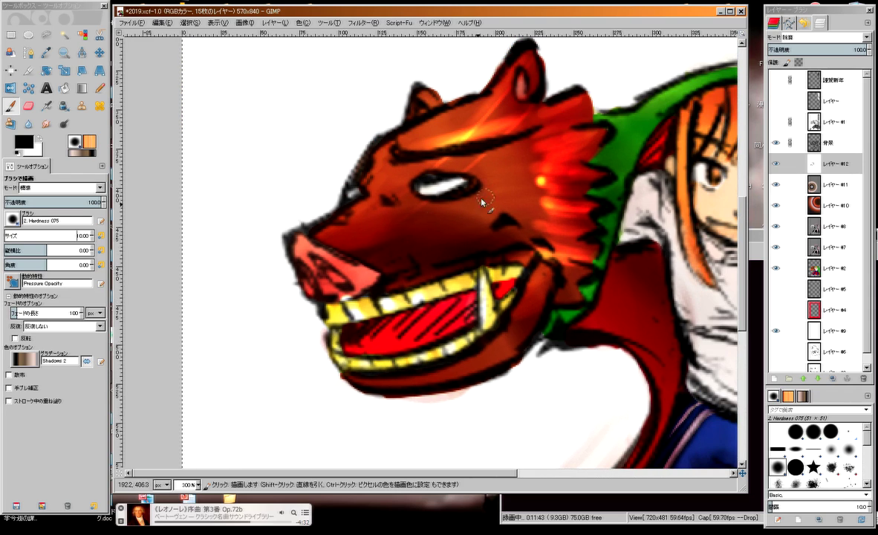
scroll(522, 179, right, 2)
scroll(521, 178, up, 1)
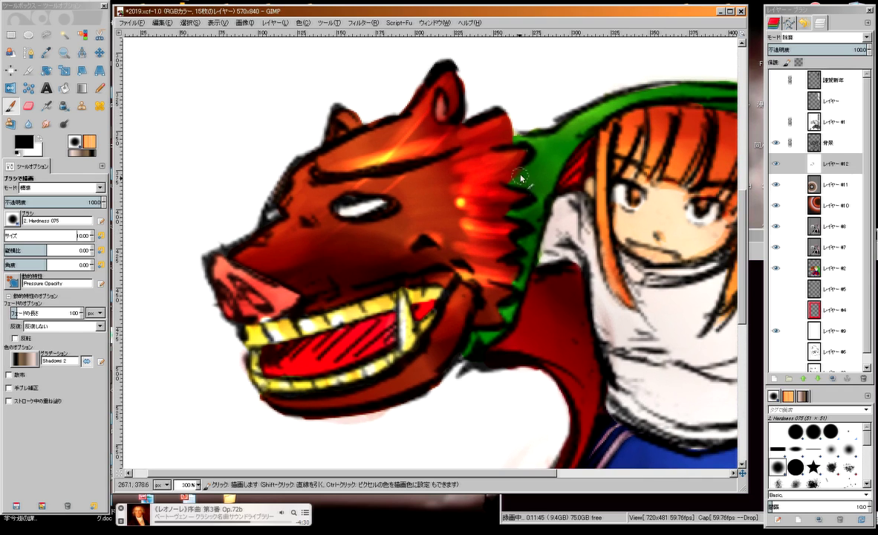
drag(502, 162, 498, 217)
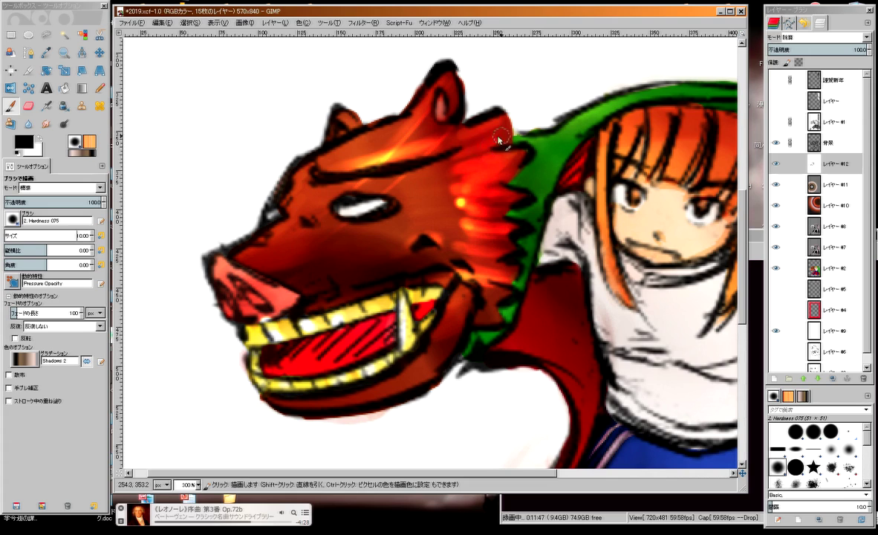
key(x)
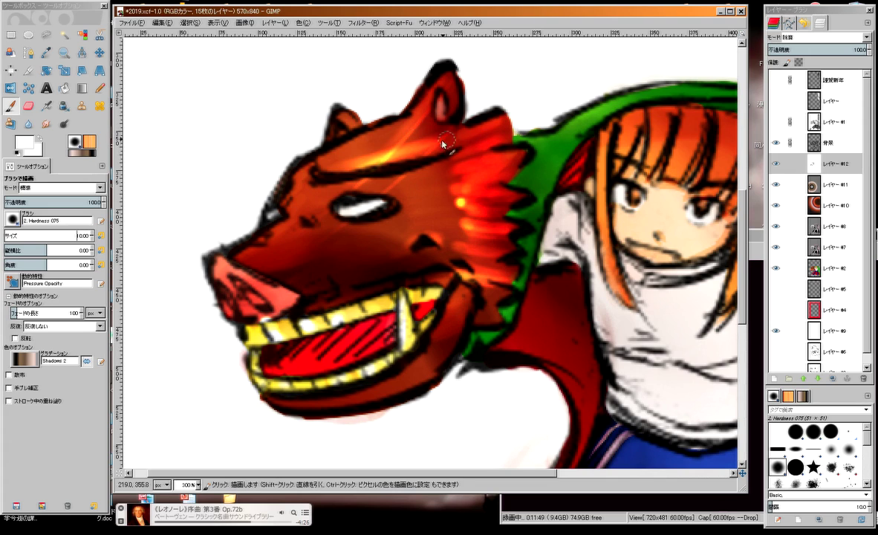
key(x)
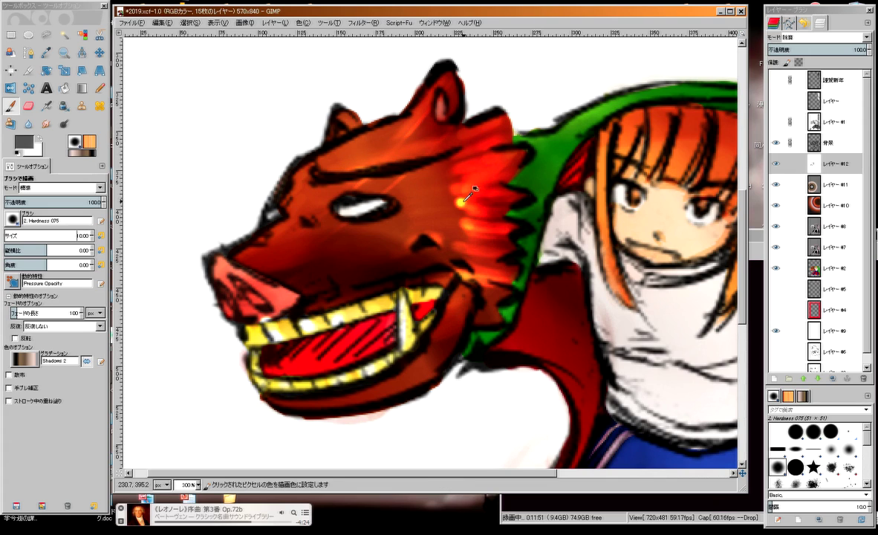
mouse_move(480, 178)
mouse_down()
mouse_move(515, 169)
mouse_move(481, 227)
mouse_up()
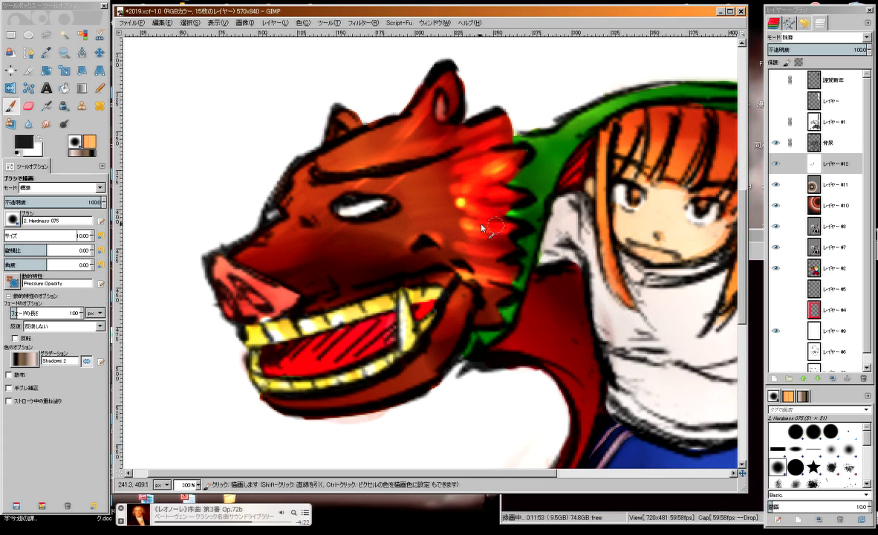
With the 名称未設定 brush, paint orange streaks across the upper, middle and lower mane.
click(99, 235)
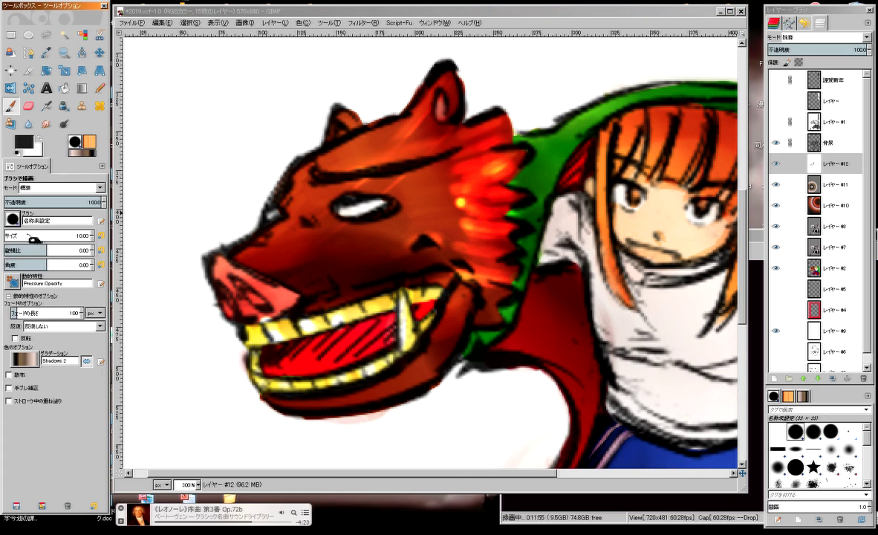
scroll(86, 235, down, 5)
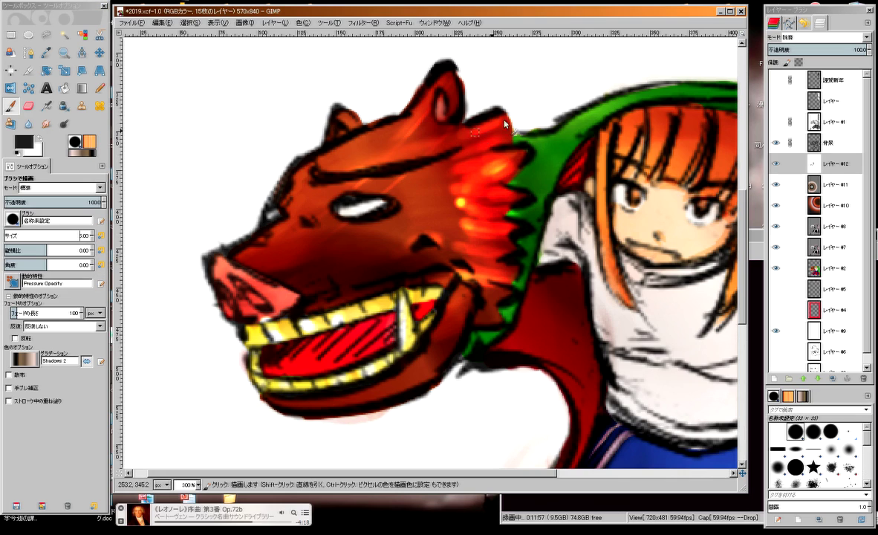
drag(500, 152, 525, 158)
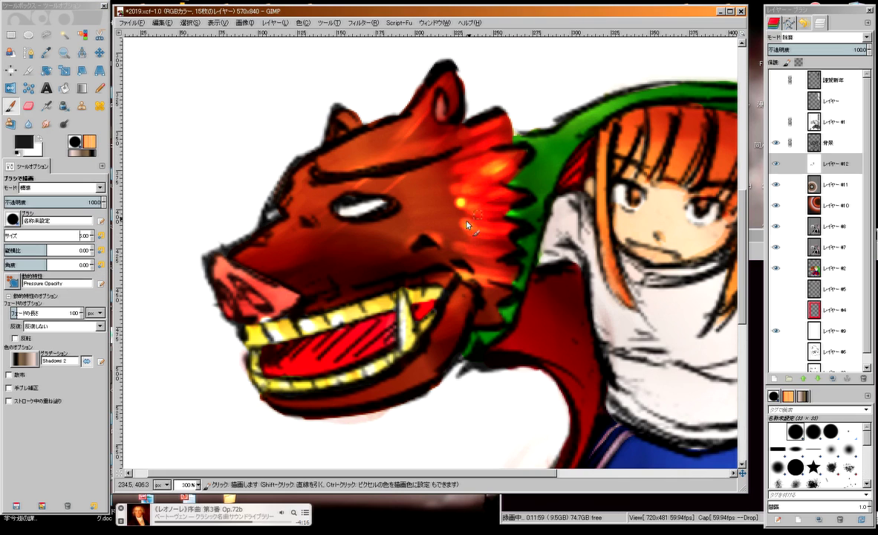
drag(444, 215, 495, 155)
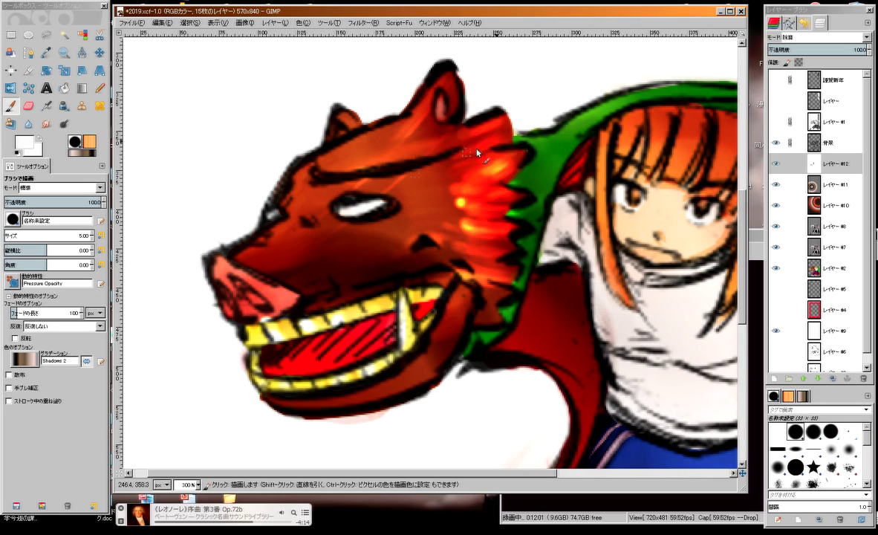
drag(413, 192, 502, 196)
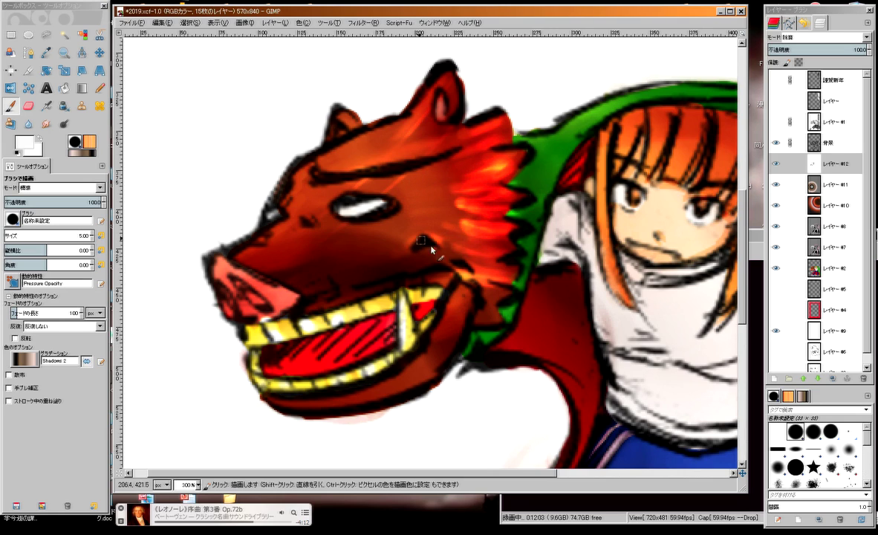
drag(431, 247, 510, 261)
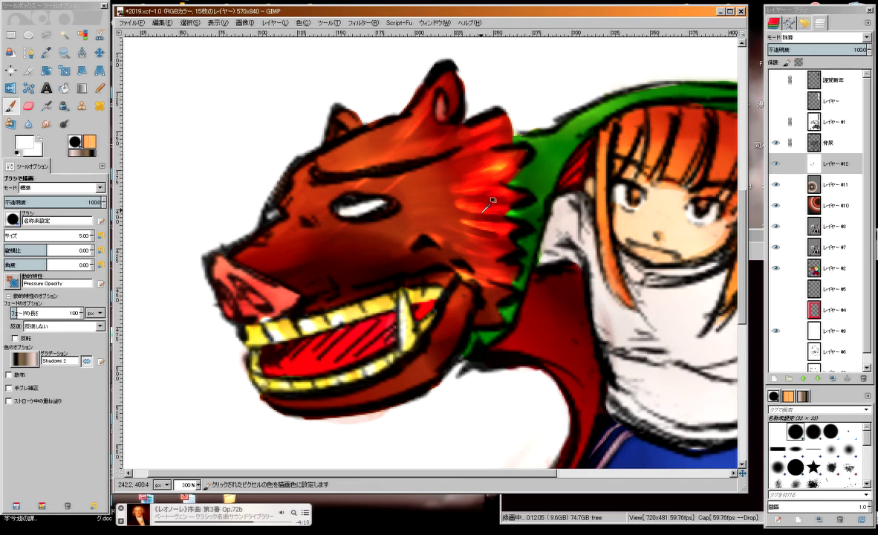
Pick a dark grey from the canvas as the painting colour.
drag(448, 224, 506, 212)
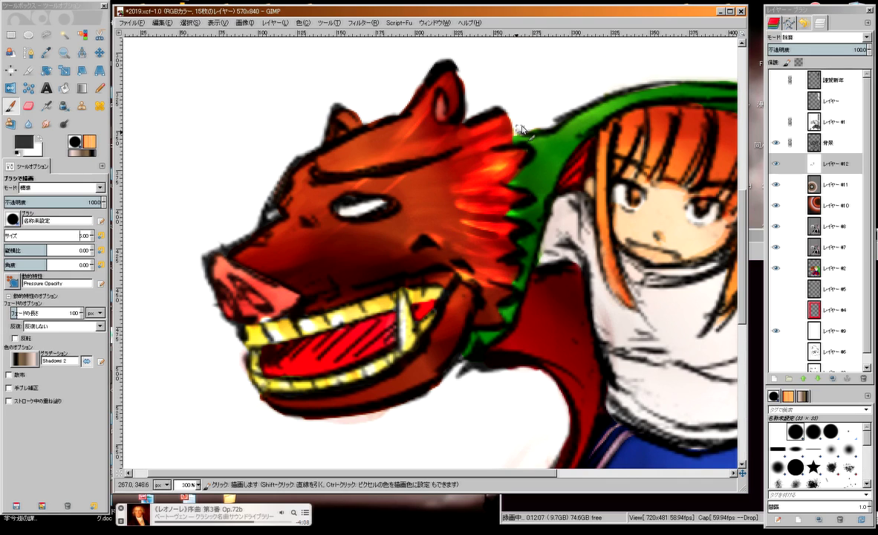
key(x)
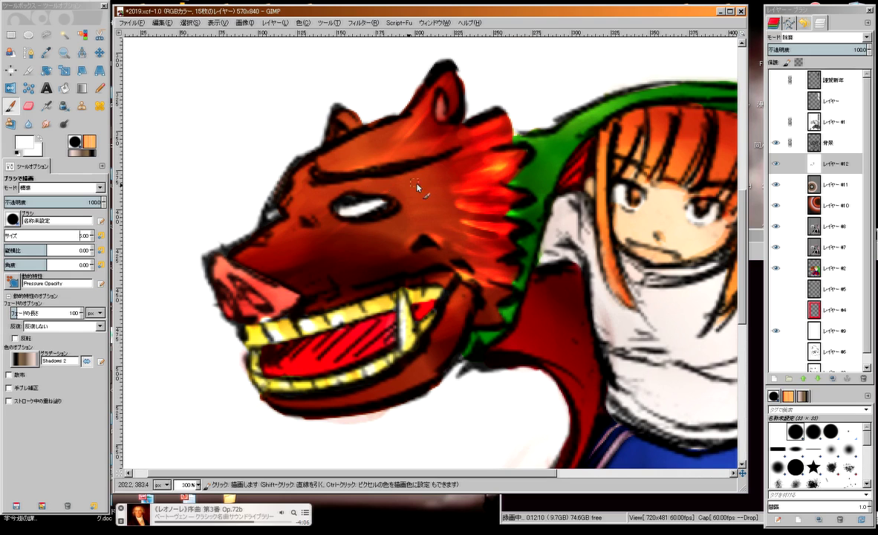
key(x)
scroll(421, 192, left, 2)
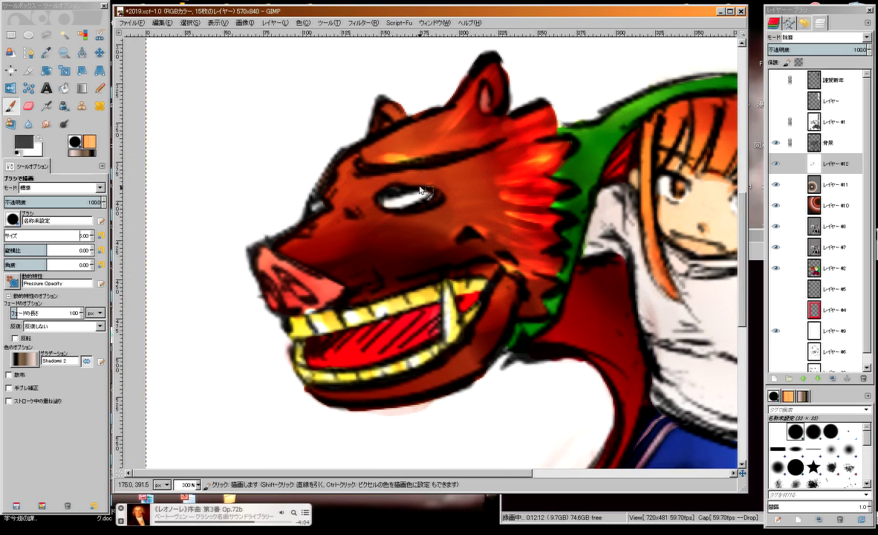
scroll(421, 192, up, 3)
scroll(454, 149, right, 2)
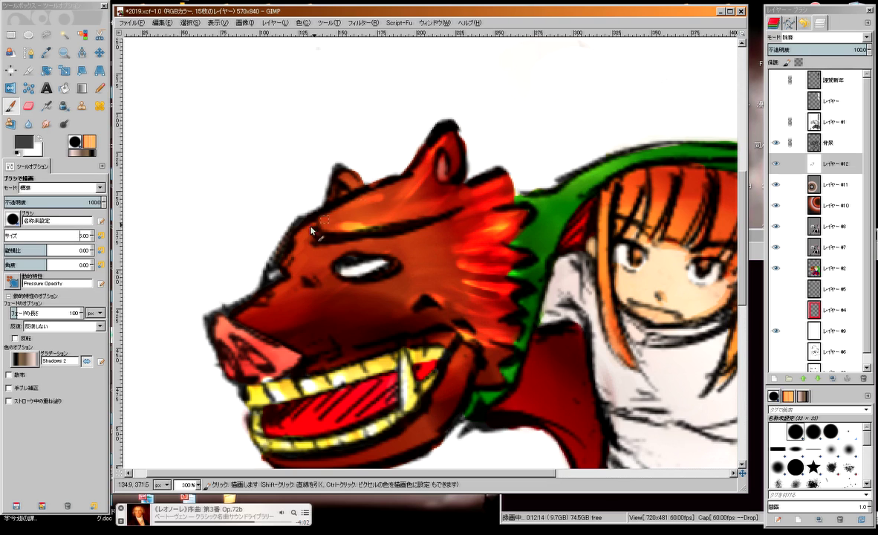
Add a lighter orange highlight to the girl's hair, undoing a stray yellow dot.
scroll(295, 319, right, 5)
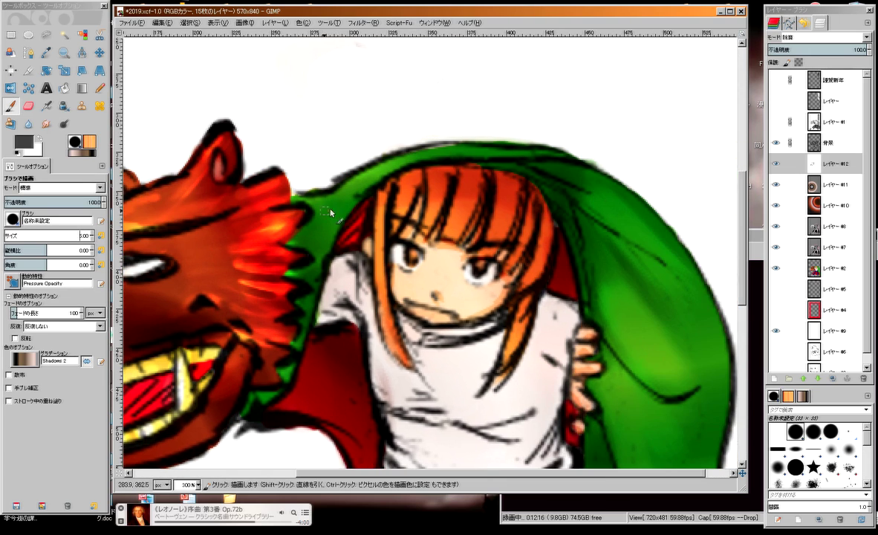
mouse_move(415, 235)
mouse_down()
mouse_move(402, 194)
mouse_move(548, 216)
mouse_up()
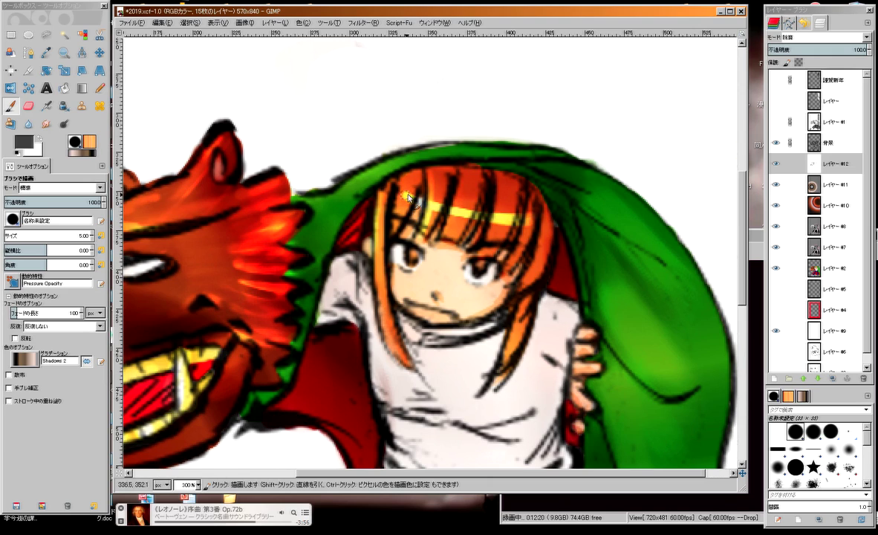
key(d)
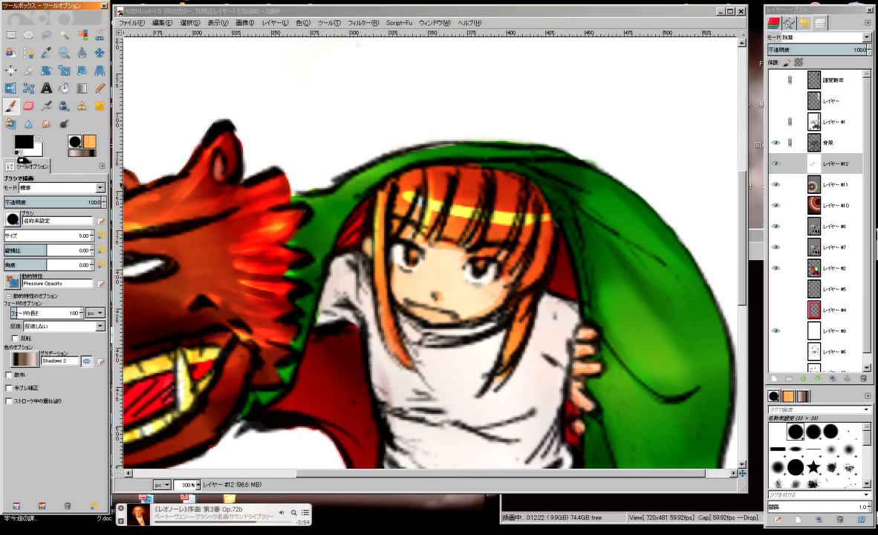
click(408, 196)
key(ctrl+z)
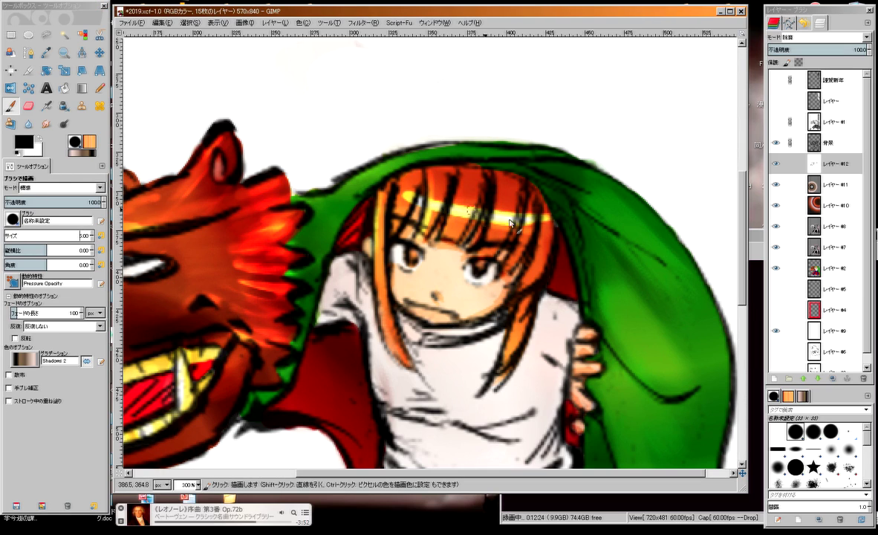
Smudge the yellow band on the bangs leftward, then return to the paintbrush.
key(x)
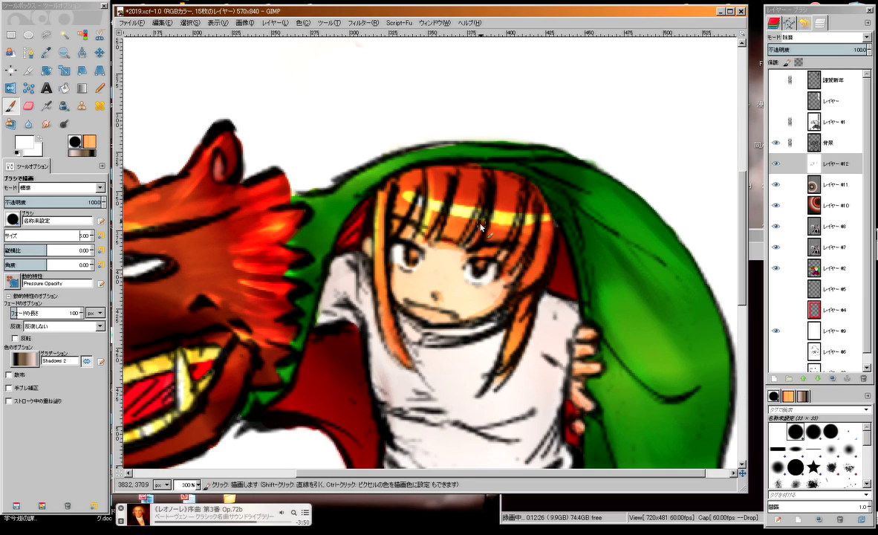
click(47, 123)
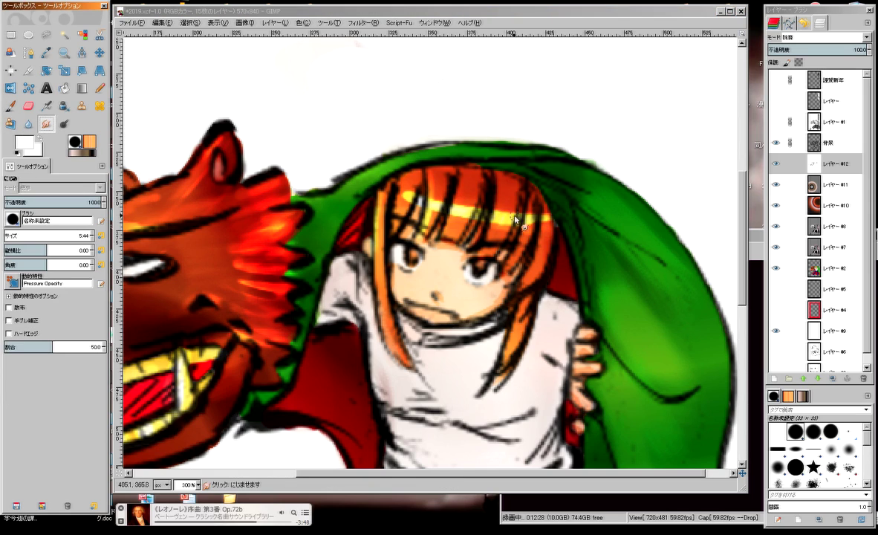
drag(487, 199, 441, 197)
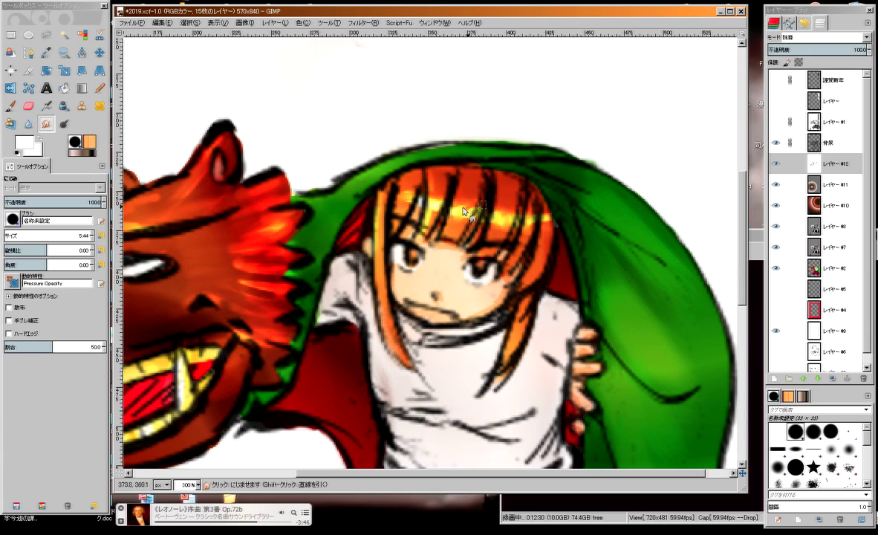
click(12, 106)
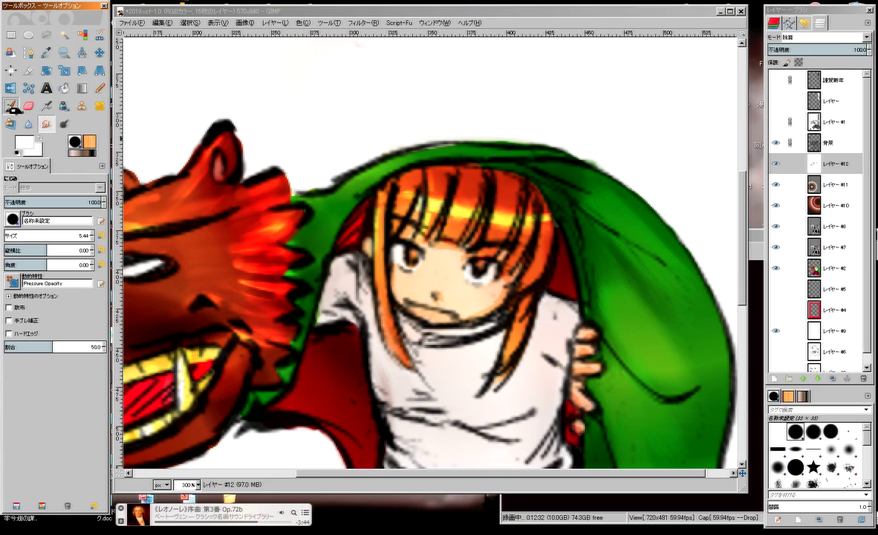
key(x)
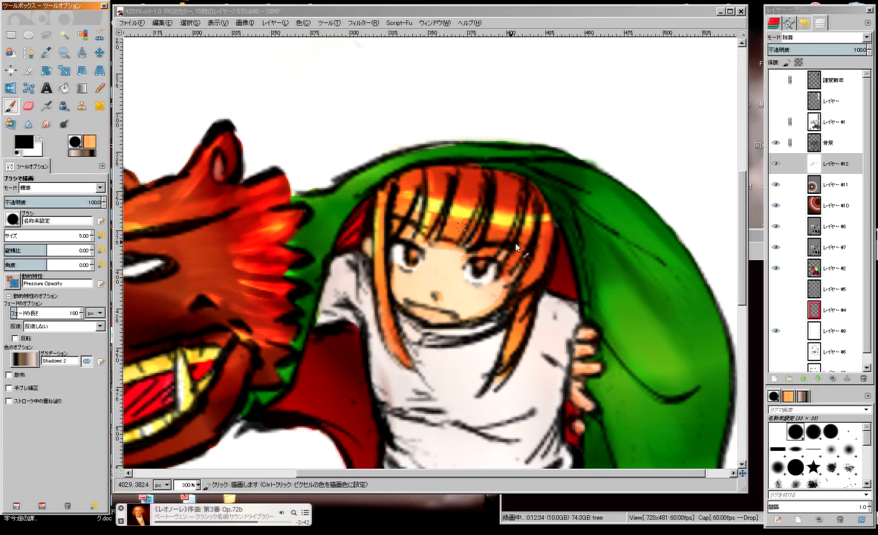
click(527, 215)
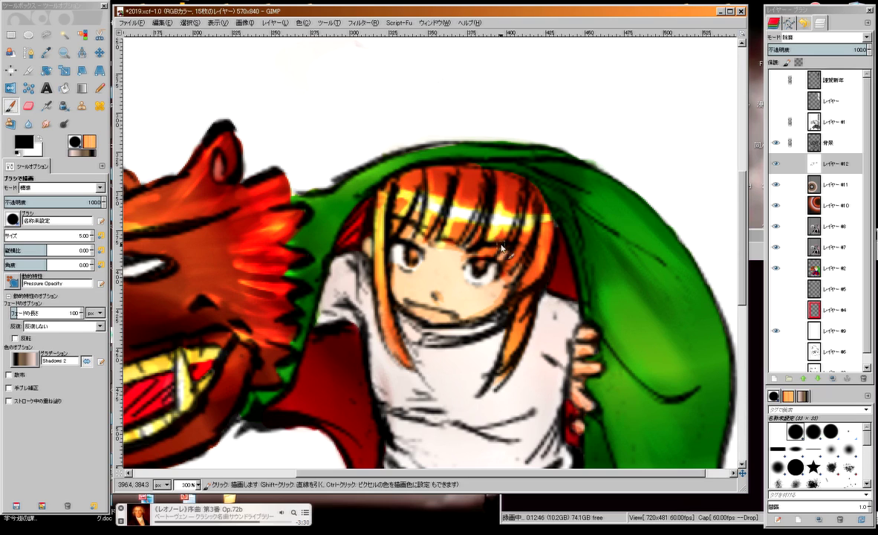
Paint white strokes over the hair highlight near the bangs.
key(shift+ctrl+r)
key(x)
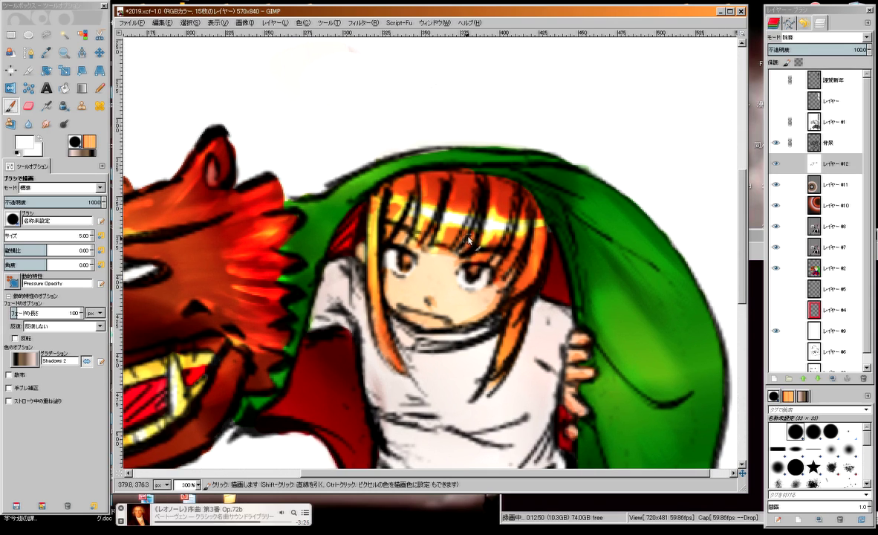
drag(440, 236, 515, 245)
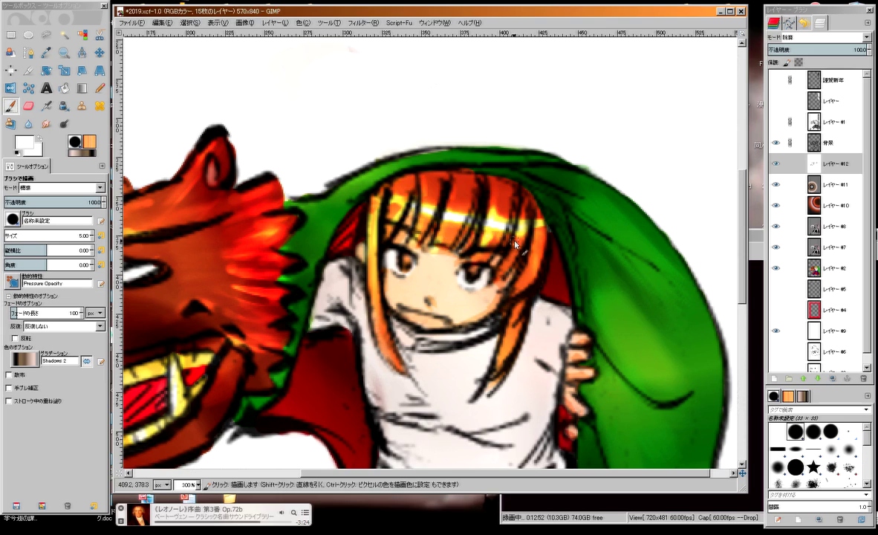
drag(515, 210, 518, 229)
key(d)
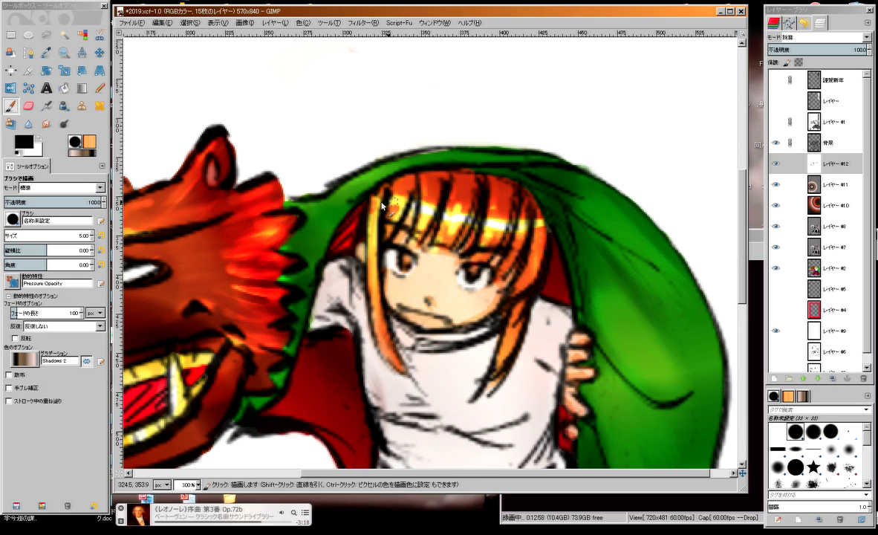
Paint a white highlight across the bangs and pick its light grey colour.
drag(447, 276, 406, 239)
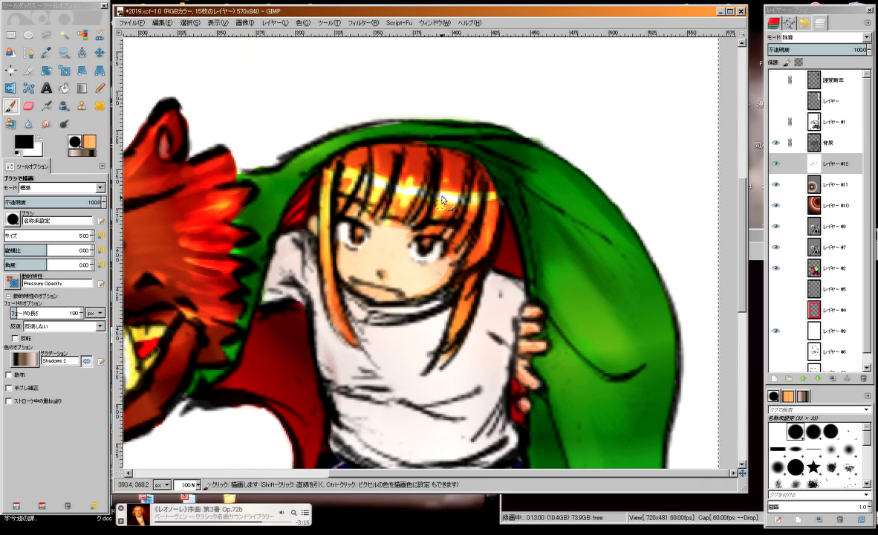
key(x)
mouse_move(334, 197)
mouse_down()
mouse_move(488, 194)
mouse_move(363, 171)
mouse_move(437, 183)
mouse_up()
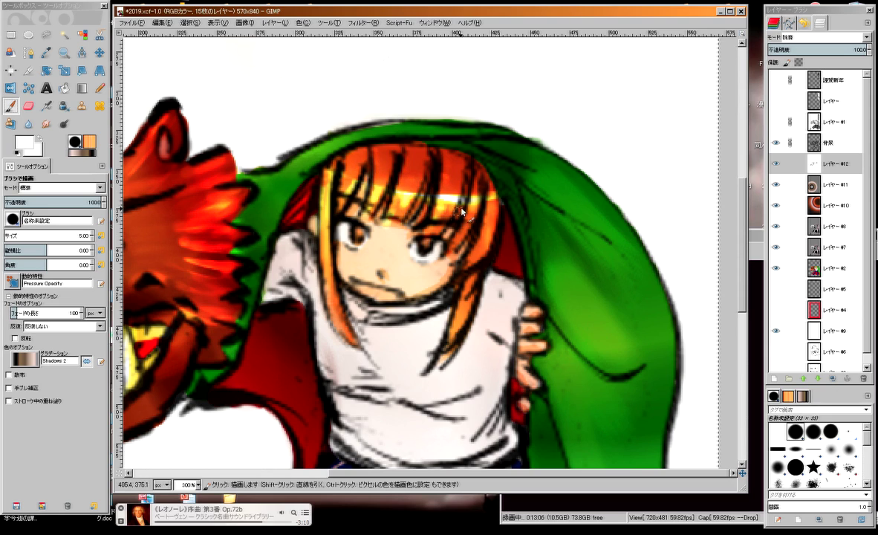
key(x)
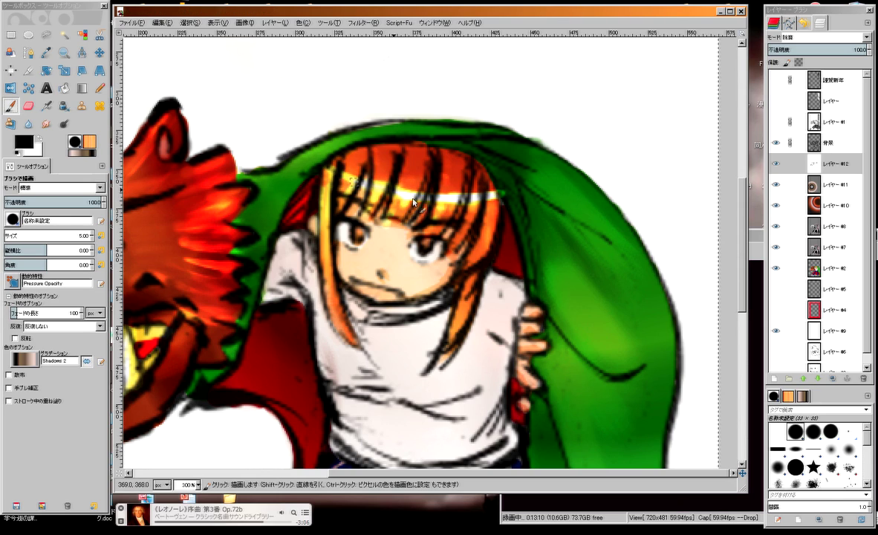
ctrl+click(451, 194)
ctrl+click(456, 191)
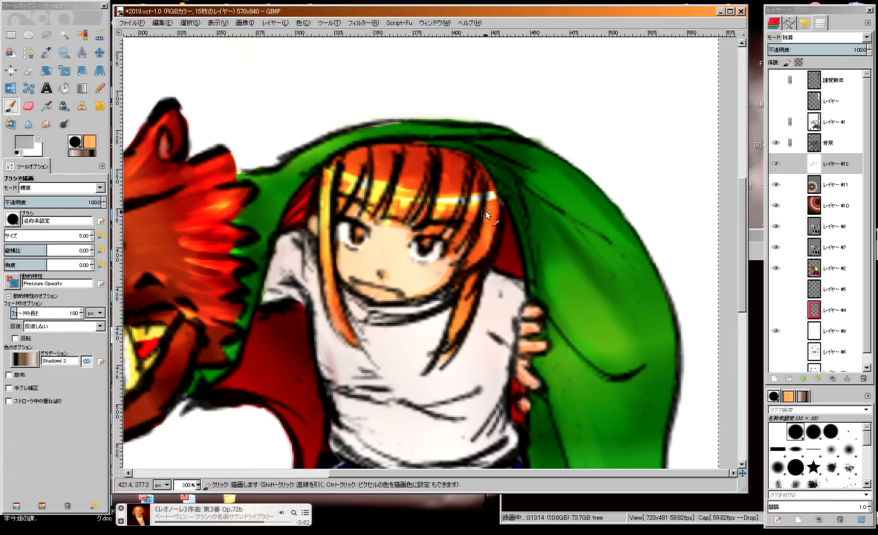
key(d)
Paint light highlight streaks down the hair strand beside the face.
drag(489, 204, 480, 263)
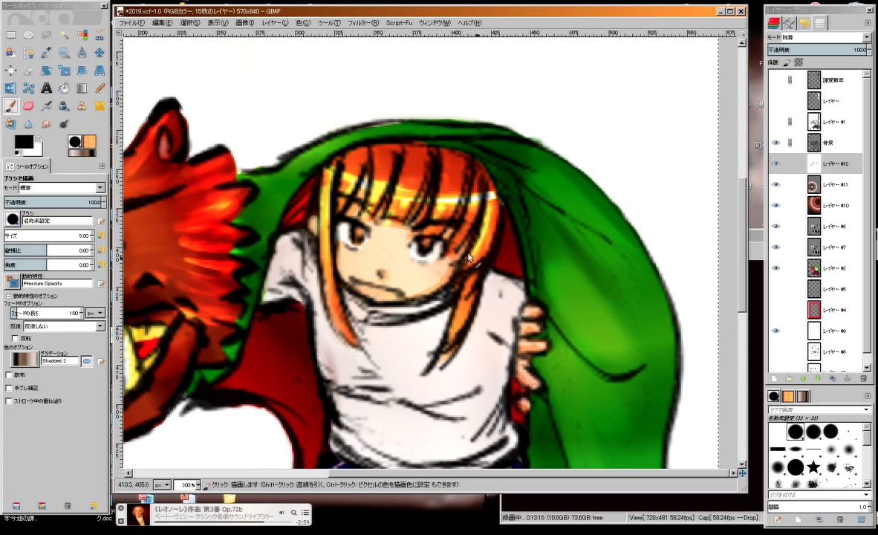
drag(455, 185, 449, 242)
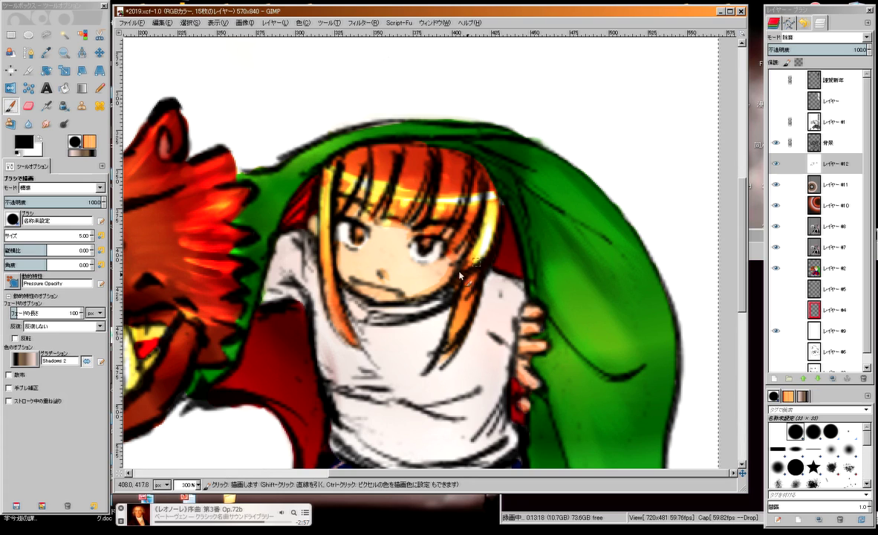
ctrl+click(446, 192)
drag(451, 187, 438, 249)
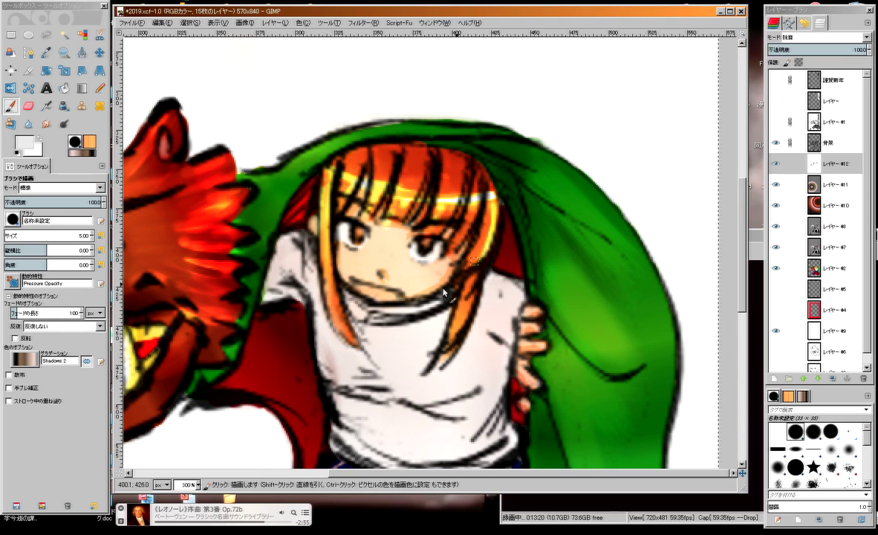
ctrl+click(482, 242)
Sample black and pale cream colours from the hair lines and highlights.
scroll(395, 117, down, 2)
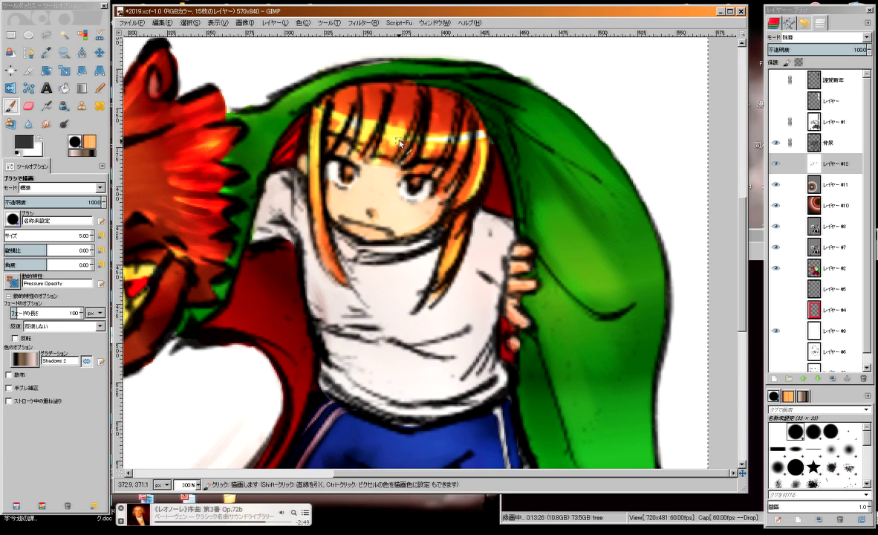
ctrl+click(417, 127)
ctrl+click(402, 128)
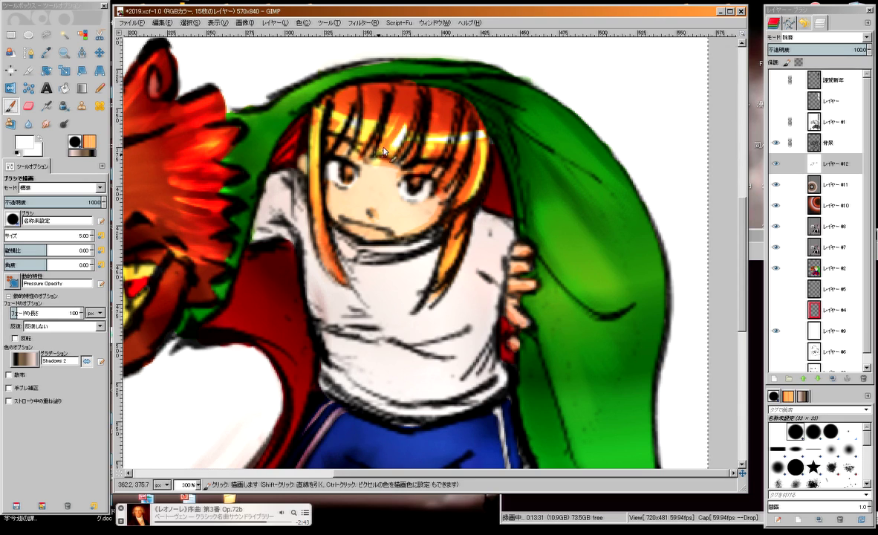
ctrl+click(377, 120)
ctrl+click(403, 110)
ctrl+click(375, 122)
ctrl+click(399, 108)
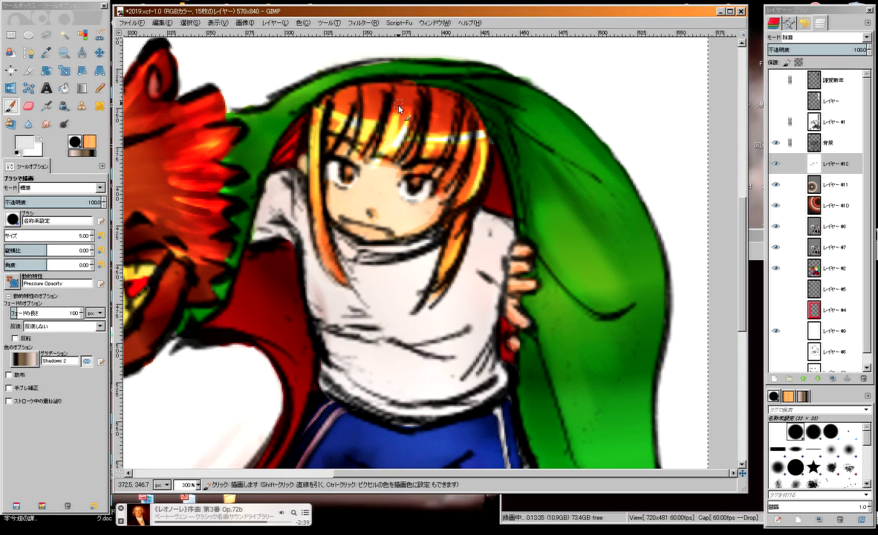
ctrl+click(401, 137)
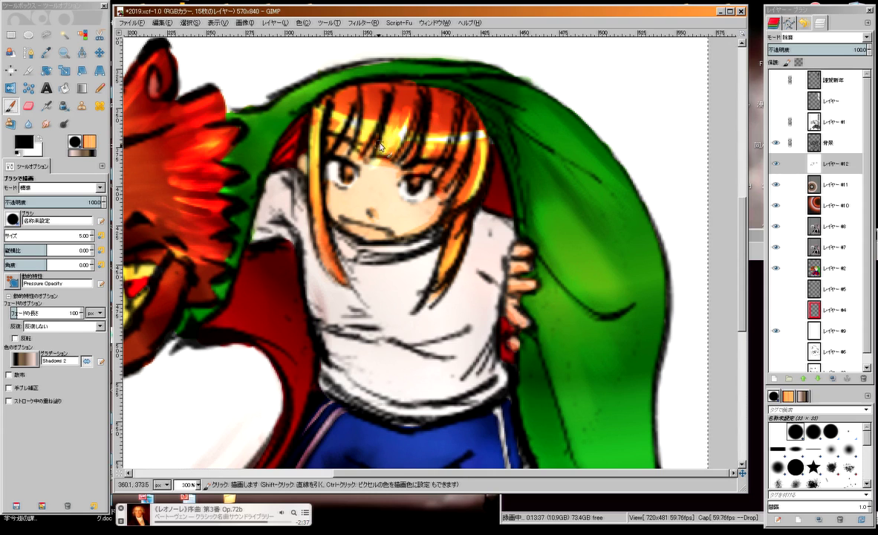
ctrl+click(404, 126)
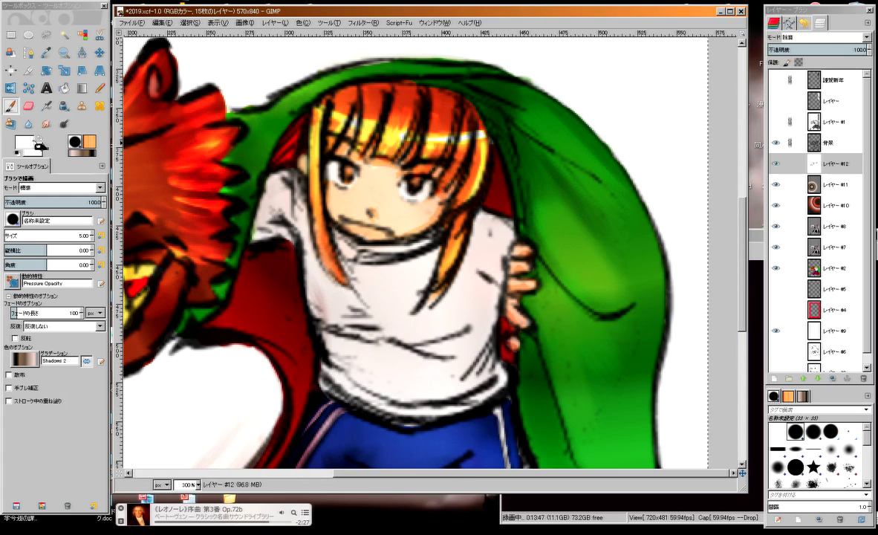
Toggle between black and white, then pick the near-white hair highlight colour.
click(39, 137)
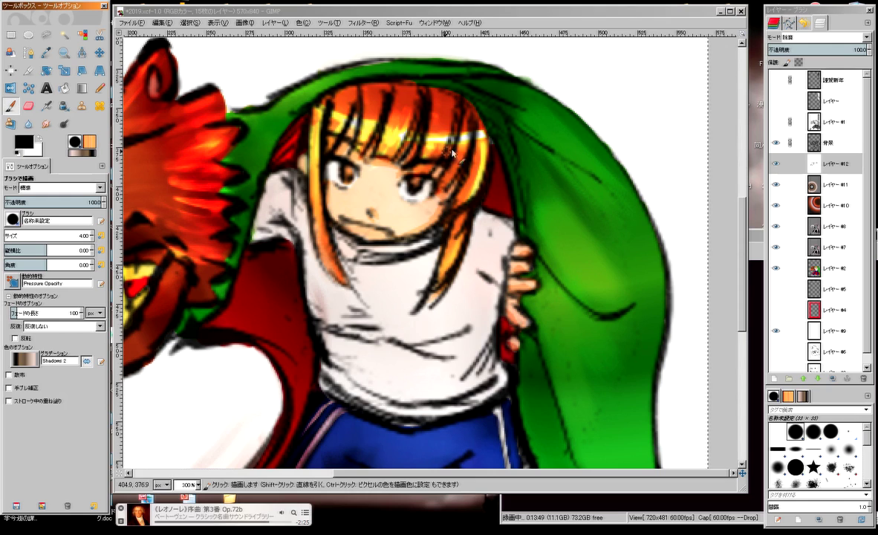
click(470, 135)
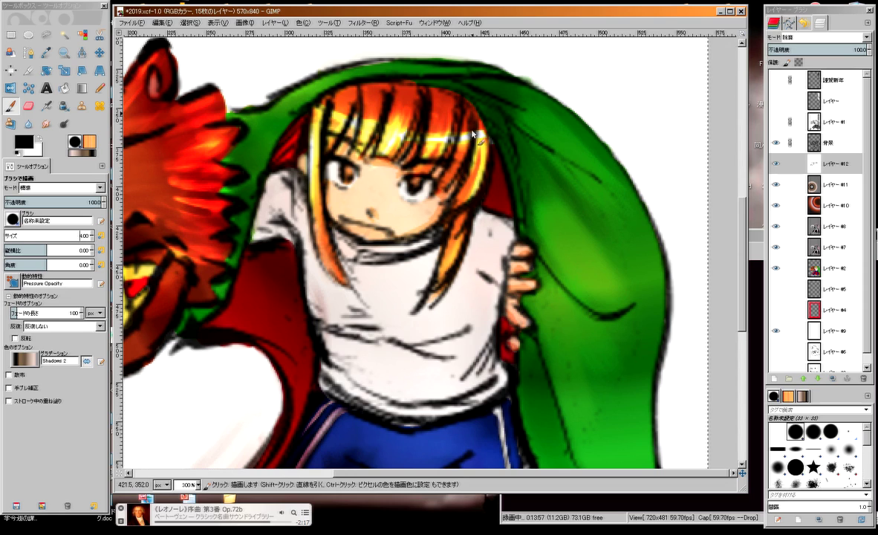
ctrl+click(389, 139)
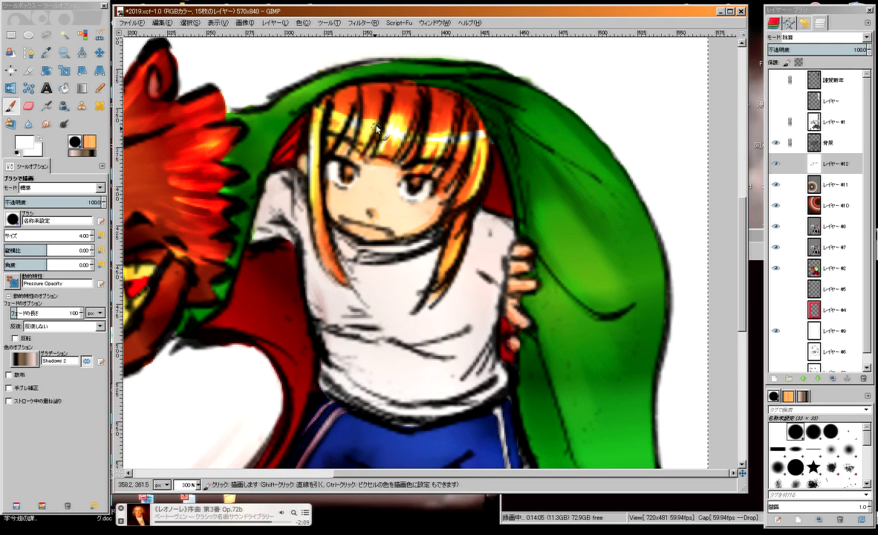
key(x)
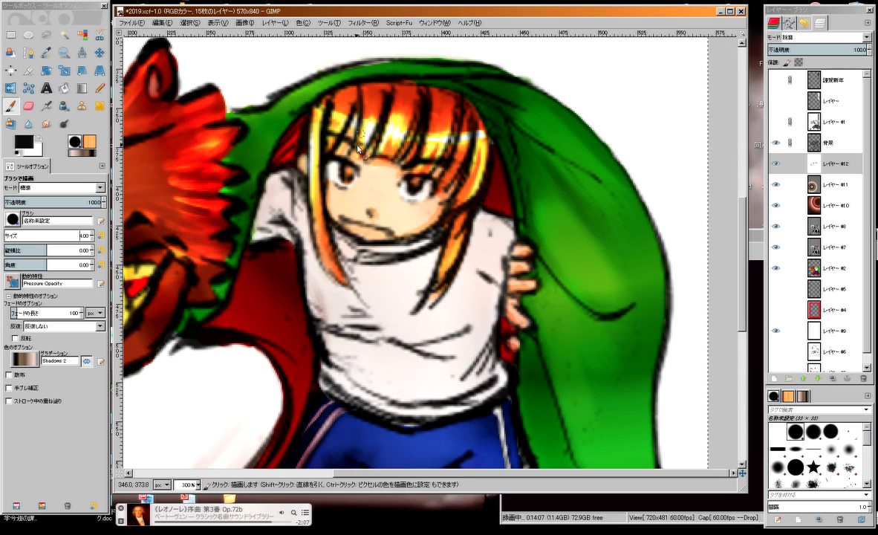
ctrl+click(370, 145)
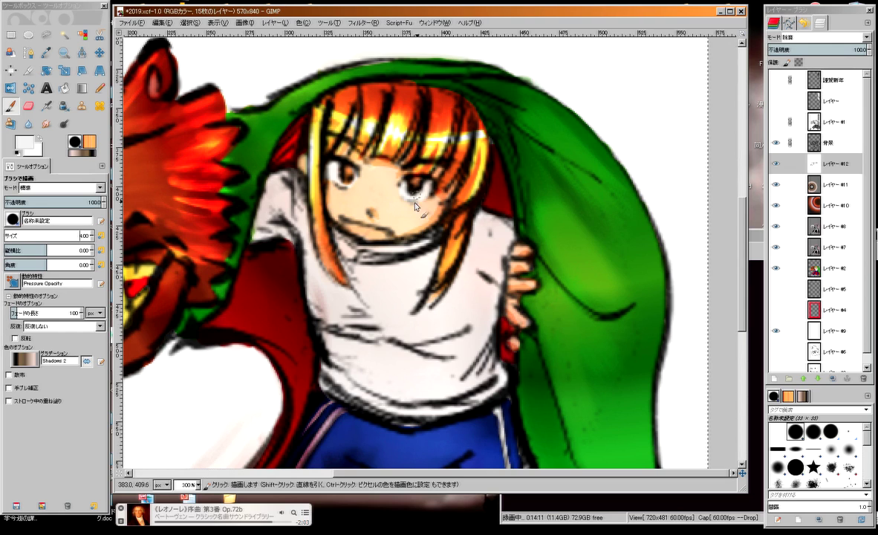
Reset colours, then sample eye, hair and face colours, ending on the light skin tone.
key(d)
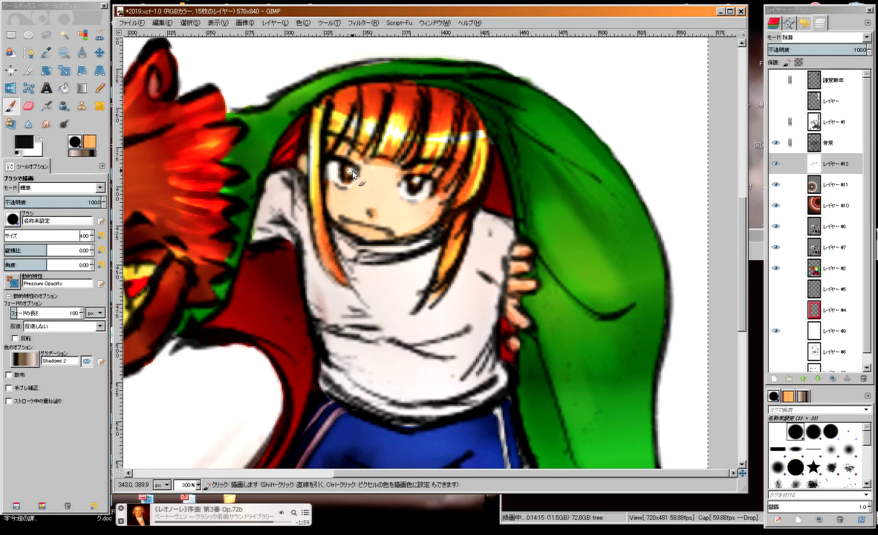
ctrl+click(419, 190)
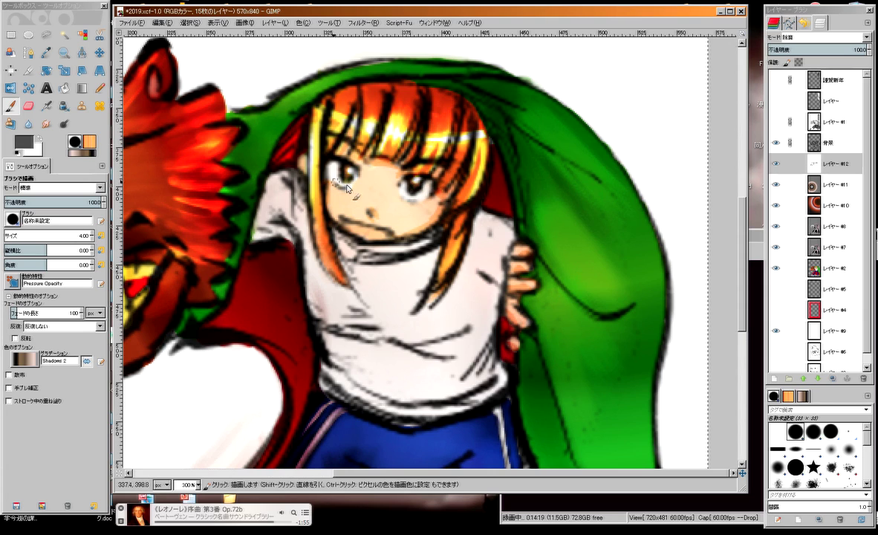
ctrl+click(393, 172)
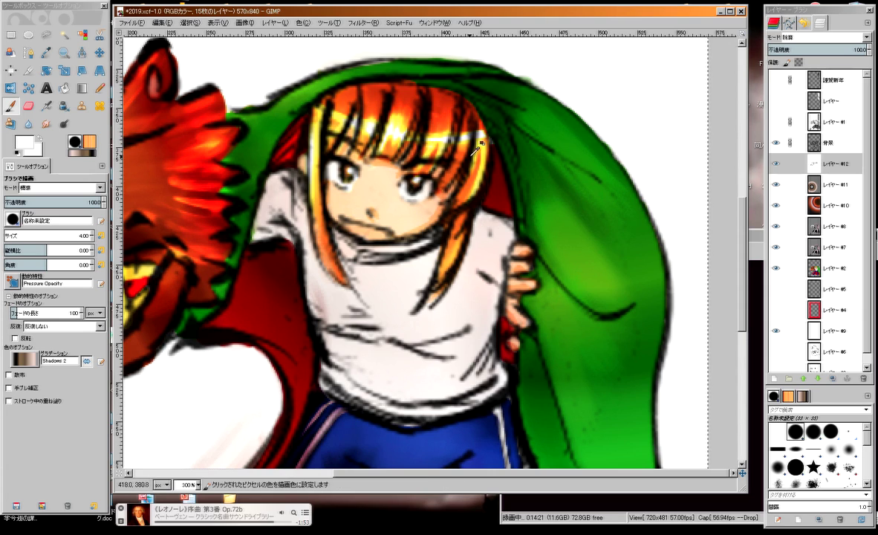
ctrl+click(444, 128)
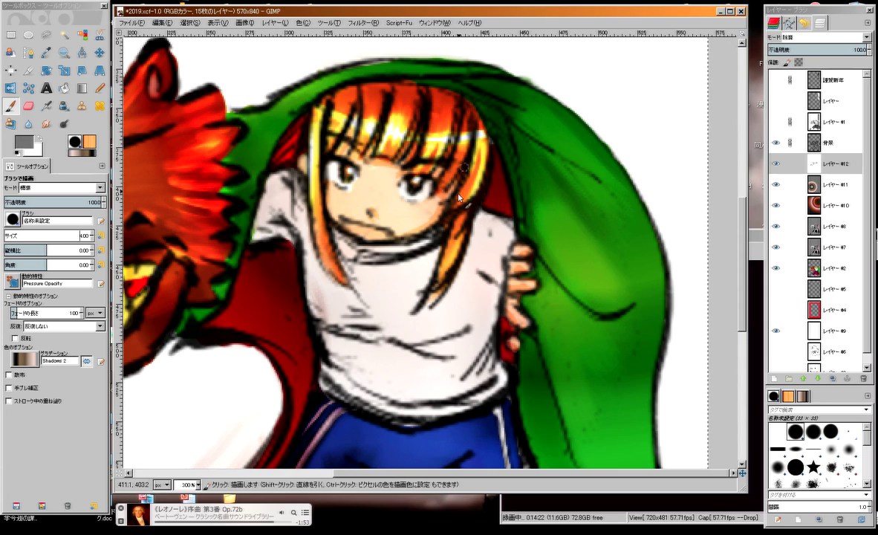
ctrl+click(376, 208)
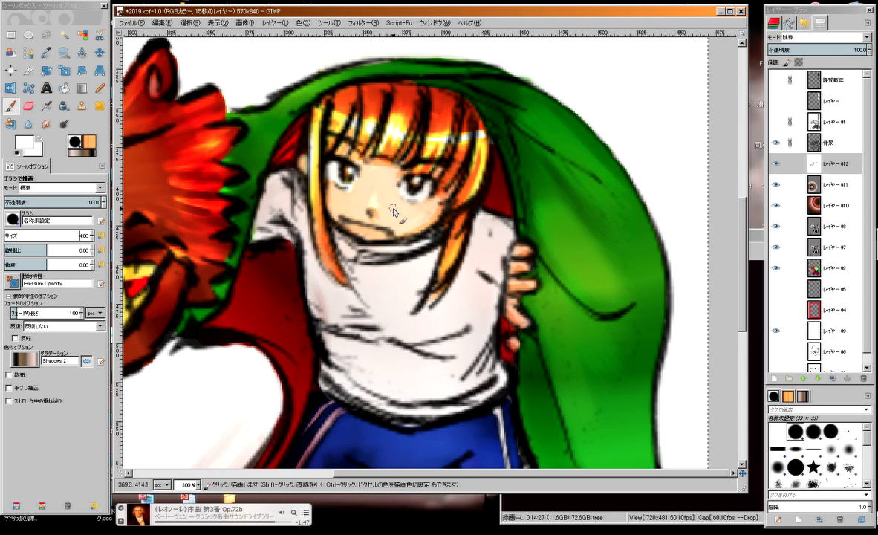
Set the paintbrush size to 24 in Tool Options.
scroll(396, 211, down, 3)
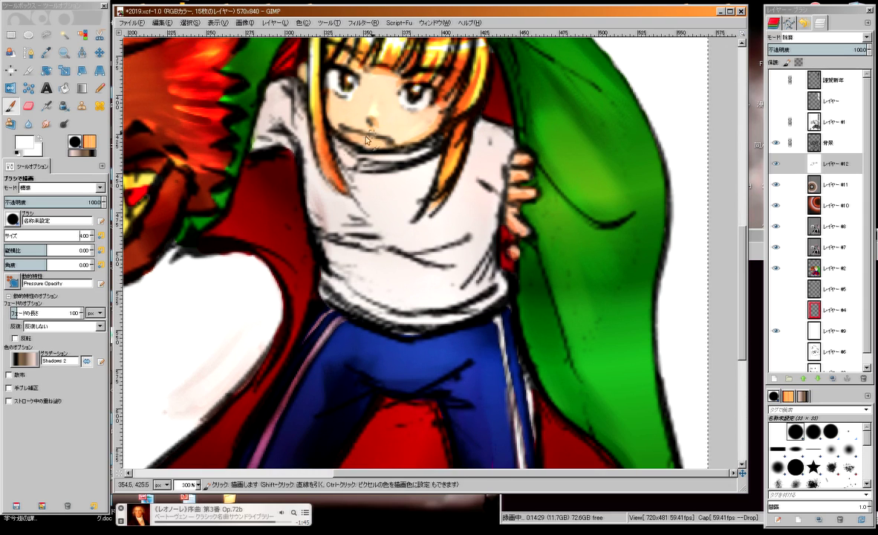
click(13, 218)
click(30, 222)
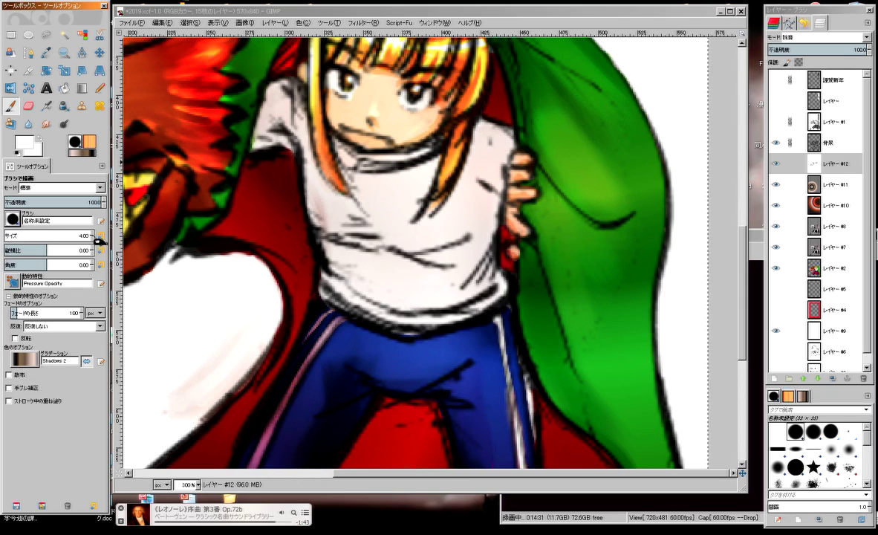
text(24)
Reset to default colours and paint soft light strokes over the shirt below the collar.
click(416, 199)
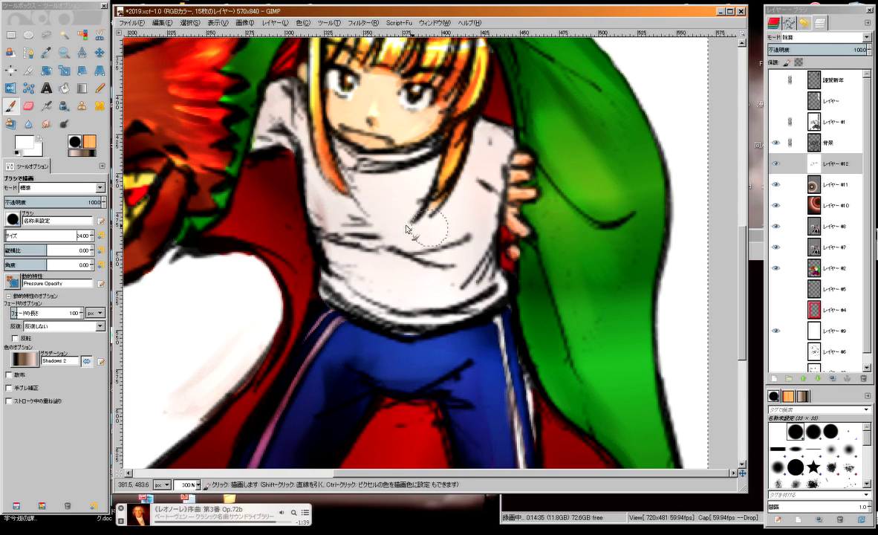
click(17, 152)
drag(386, 230, 271, 167)
drag(316, 186, 367, 174)
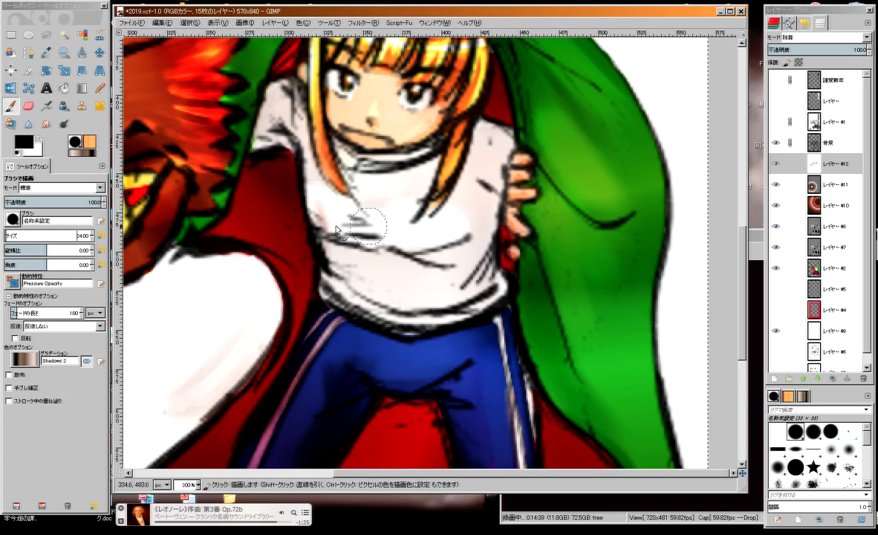
drag(386, 226, 312, 238)
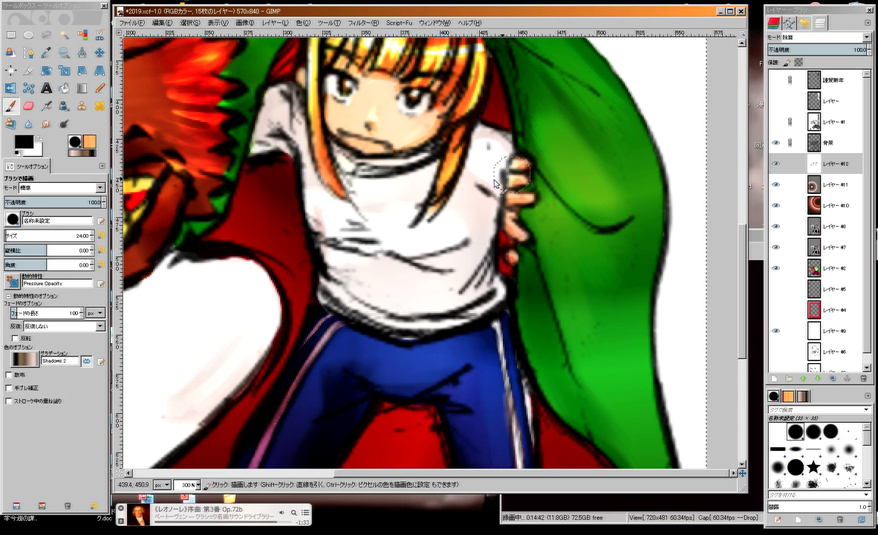
Scroll around the canvas to review the whole illustration.
scroll(362, 205, up, 3)
scroll(362, 204, left, 2)
scroll(362, 204, left, 1)
scroll(335, 215, down, 5)
scroll(335, 216, right, 1)
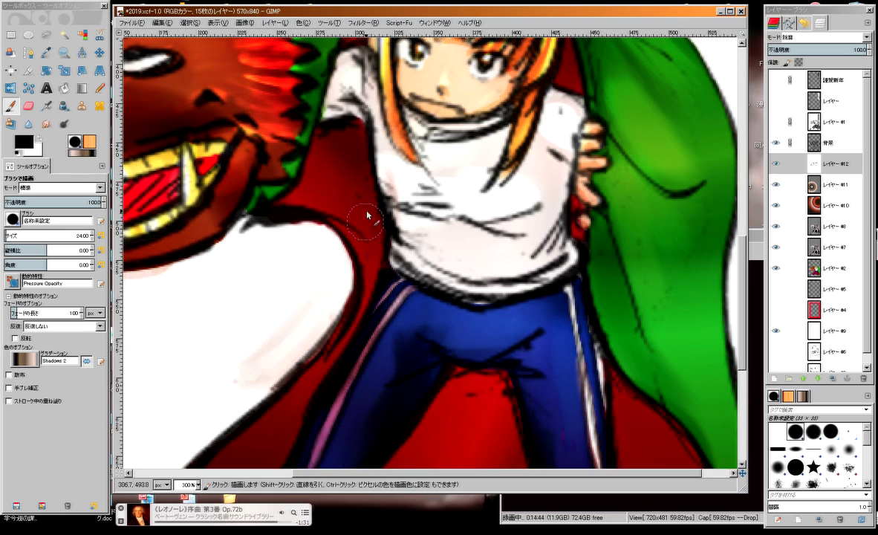
scroll(281, 229, down, 2)
scroll(286, 253, down, 2)
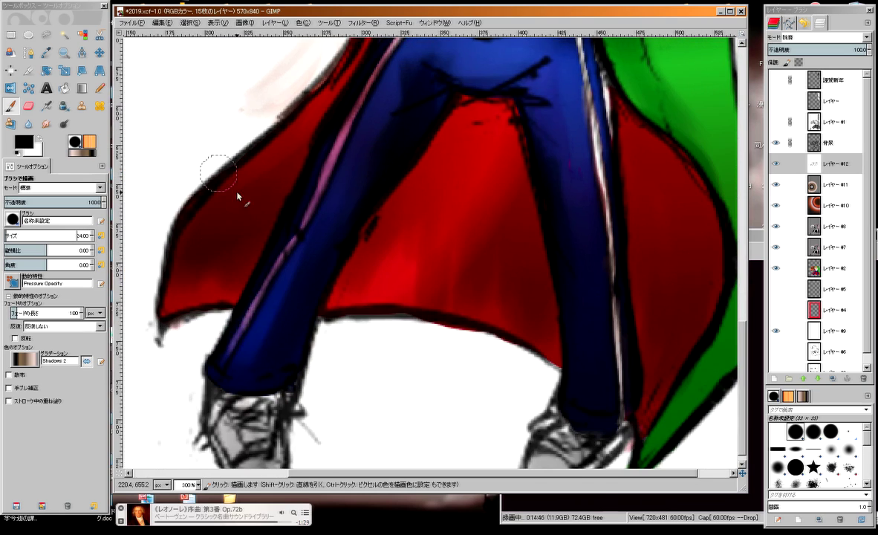
scroll(239, 196, down, 2)
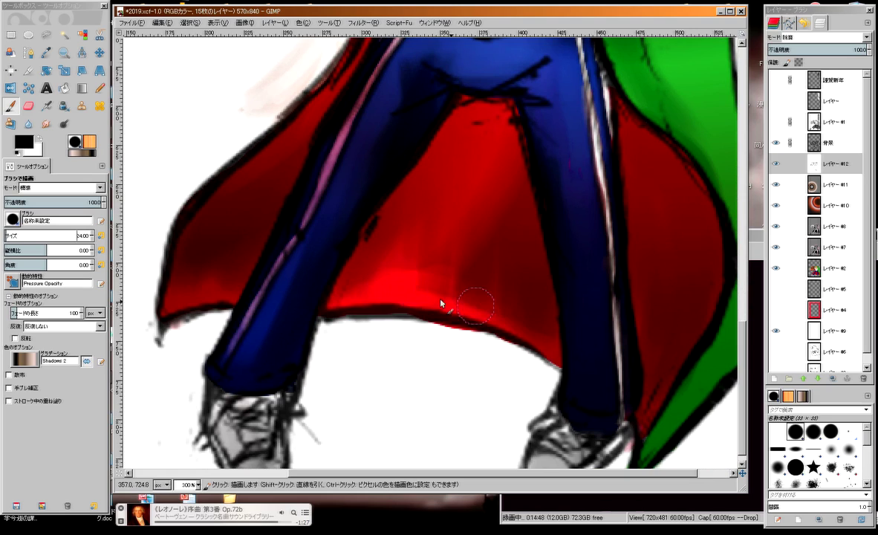
scroll(394, 266, up, 3)
scroll(395, 266, right, 1)
scroll(415, 252, up, 3)
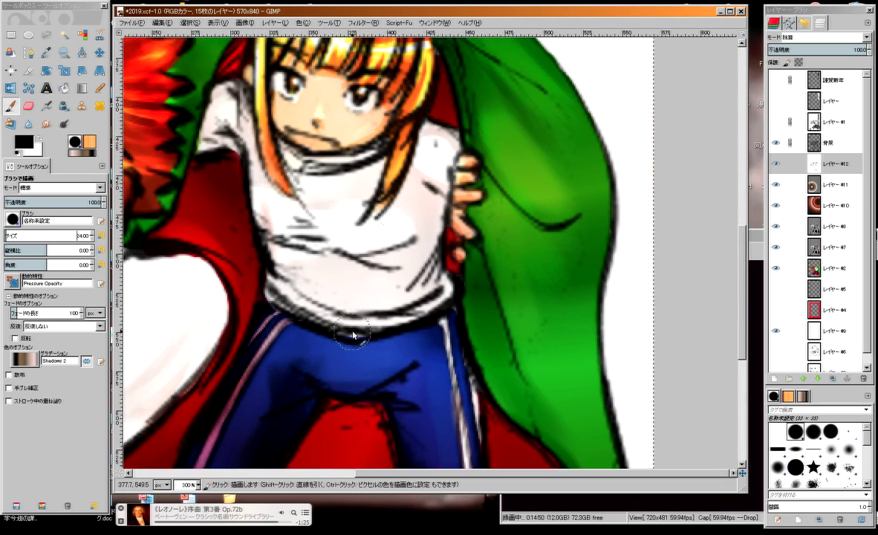
scroll(466, 235, up, 1)
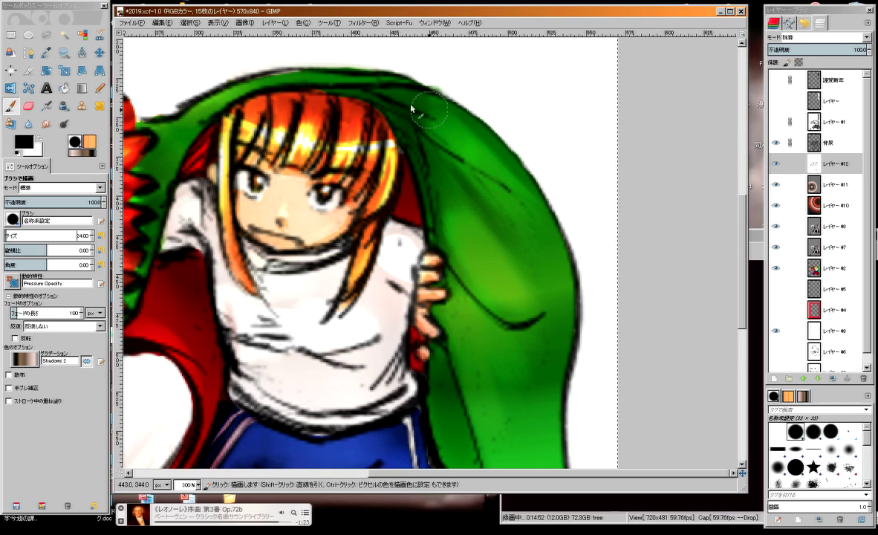
scroll(297, 112, left, 2)
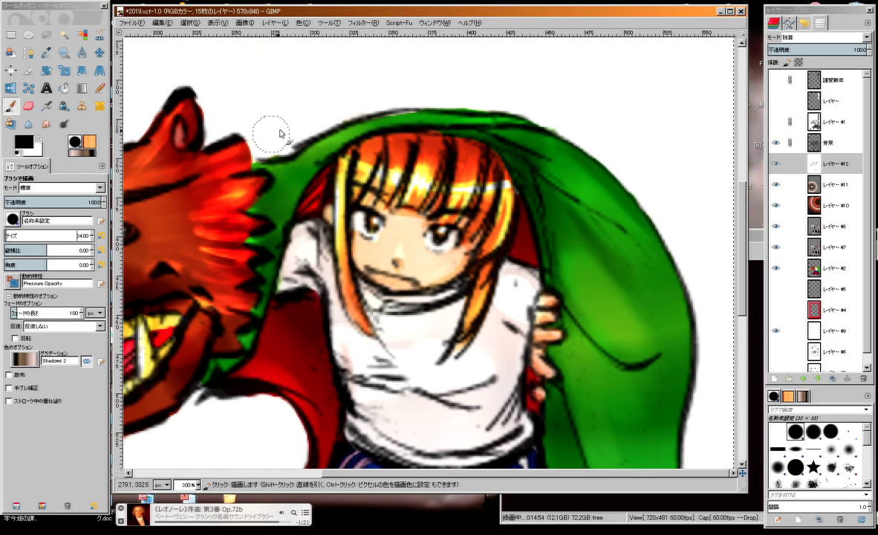
scroll(357, 122, left, 2)
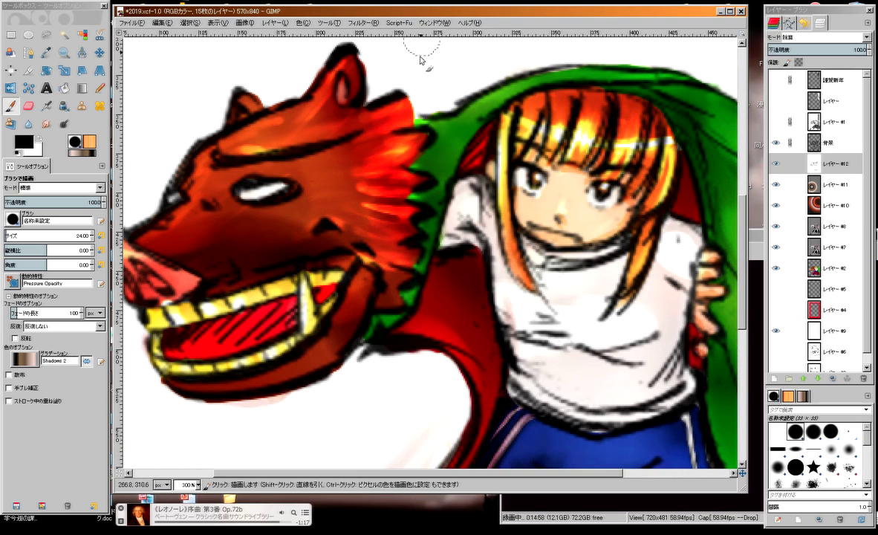
scroll(245, 186, right, 3)
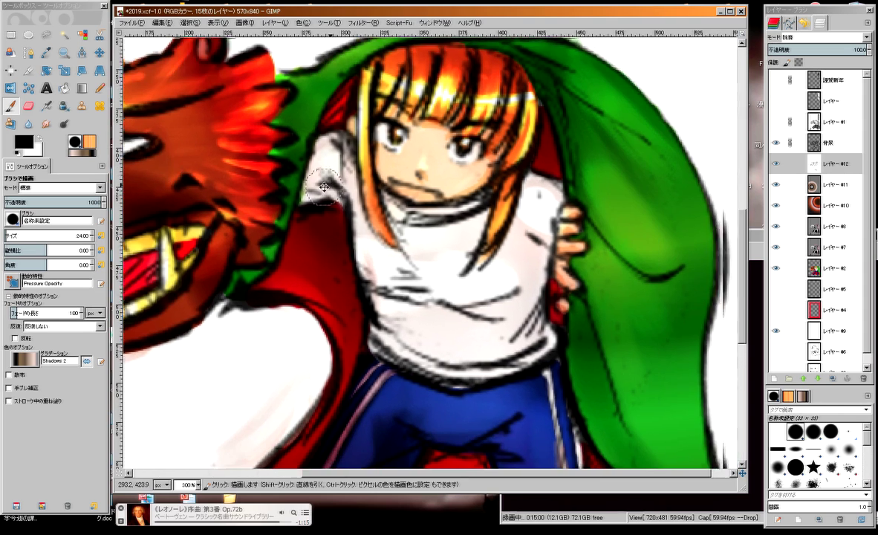
scroll(347, 172, down, 2)
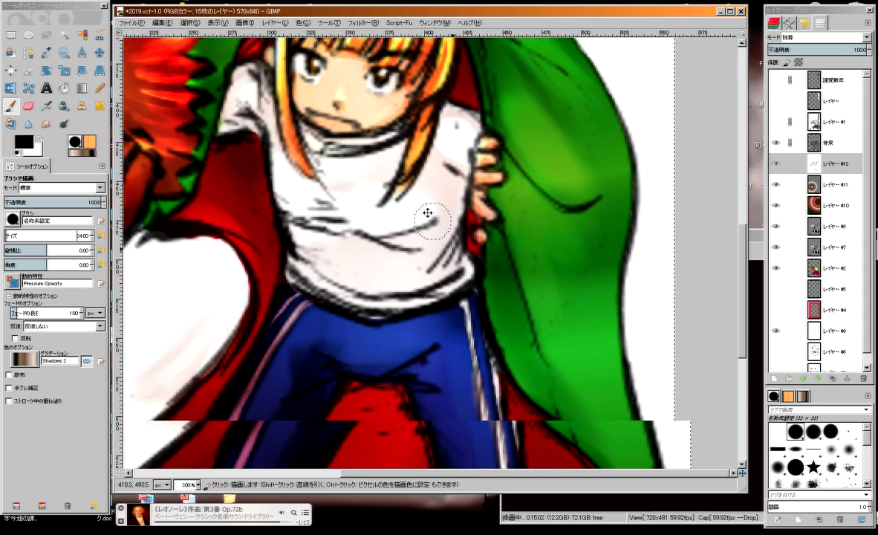
scroll(427, 212, down, 3)
scroll(427, 212, right, 2)
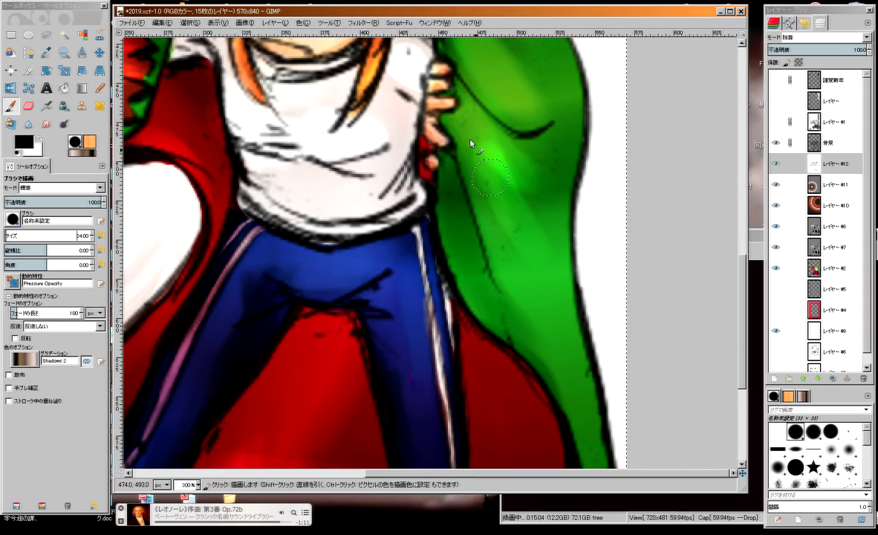
scroll(430, 116, down, 2)
scroll(337, 212, down, 2)
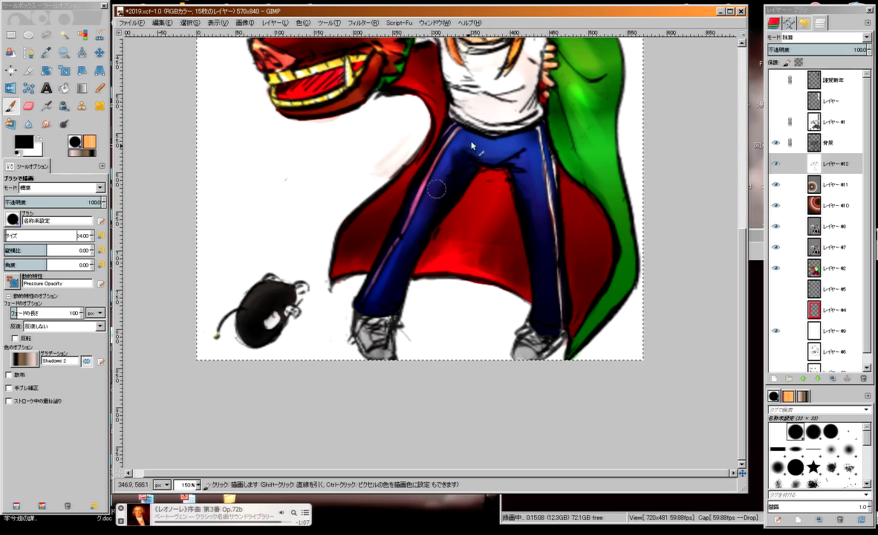
Zoom out over the whole card, zoom back in on the wolf head, and make white the foreground colour.
scroll(481, 178, down, 1)
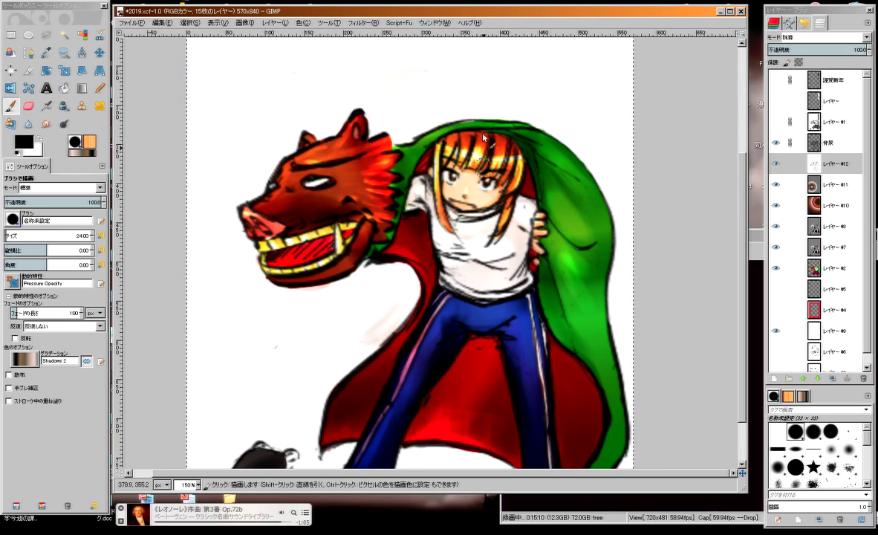
scroll(477, 91, down, 1)
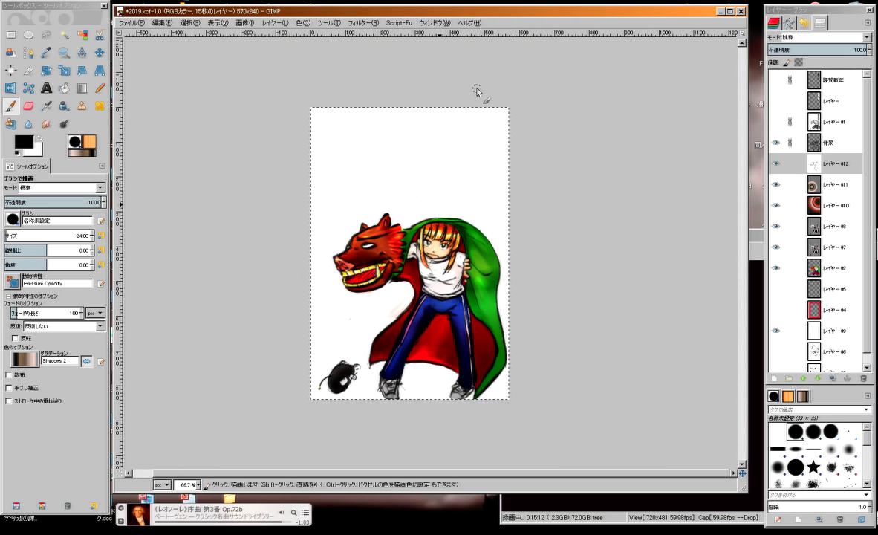
scroll(477, 91, up, 1)
scroll(477, 91, up, 2)
scroll(349, 141, down, 3)
scroll(371, 186, down, 3)
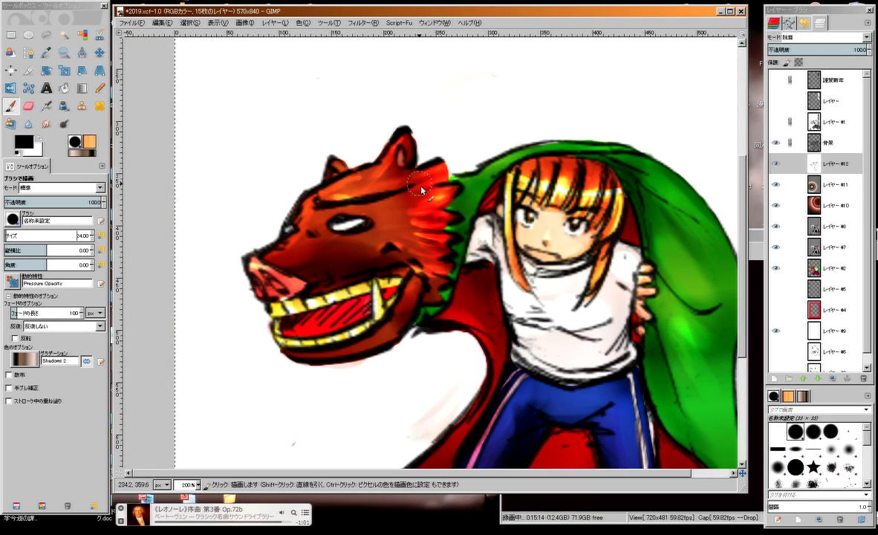
key(x)
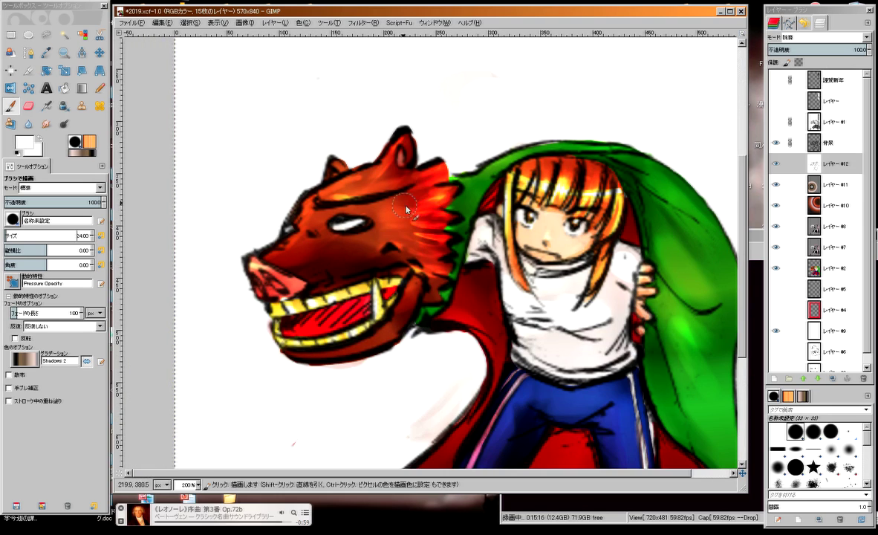
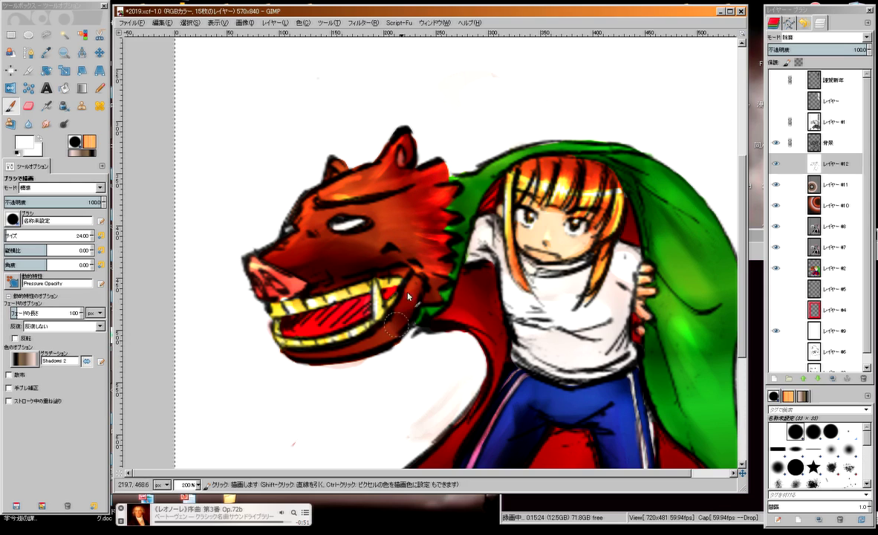
Merge five layers down through layer #12, cutting the stack from 15 to 10 layers.
key(minus)
key(minus)
key(minus)
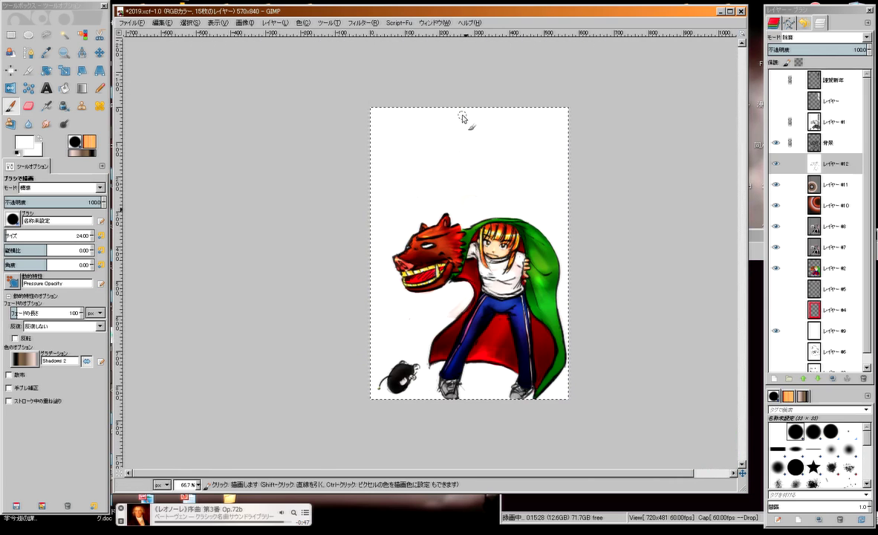
click(832, 266)
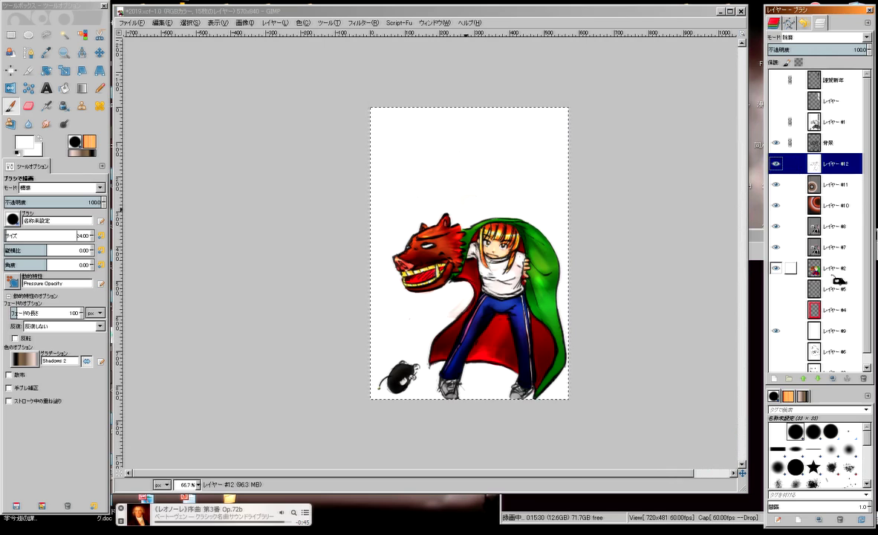
right_click(838, 255)
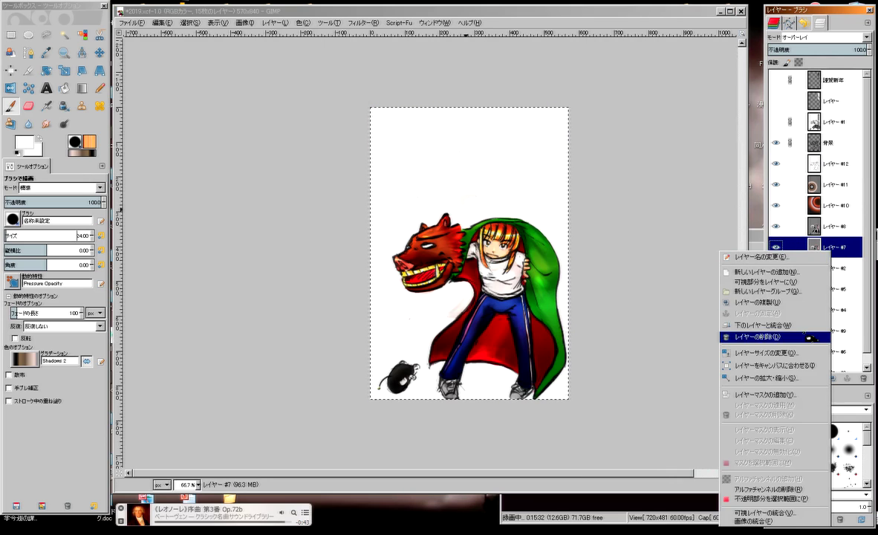
click(815, 297)
right_click(814, 225)
click(806, 297)
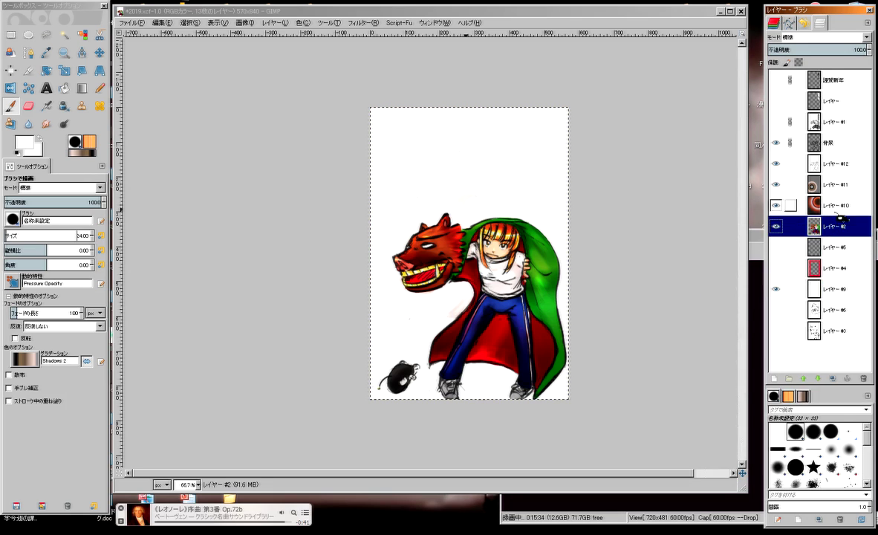
right_click(838, 206)
click(817, 281)
right_click(835, 187)
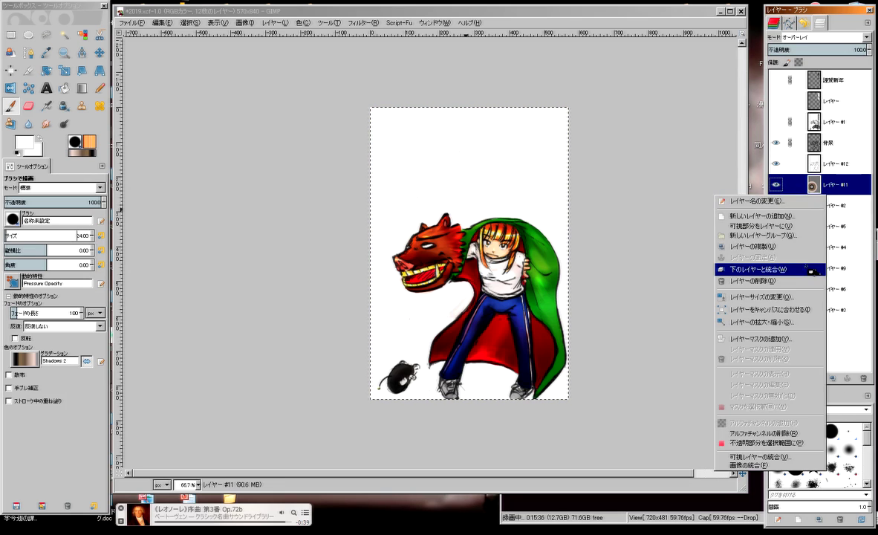
click(813, 264)
right_click(839, 170)
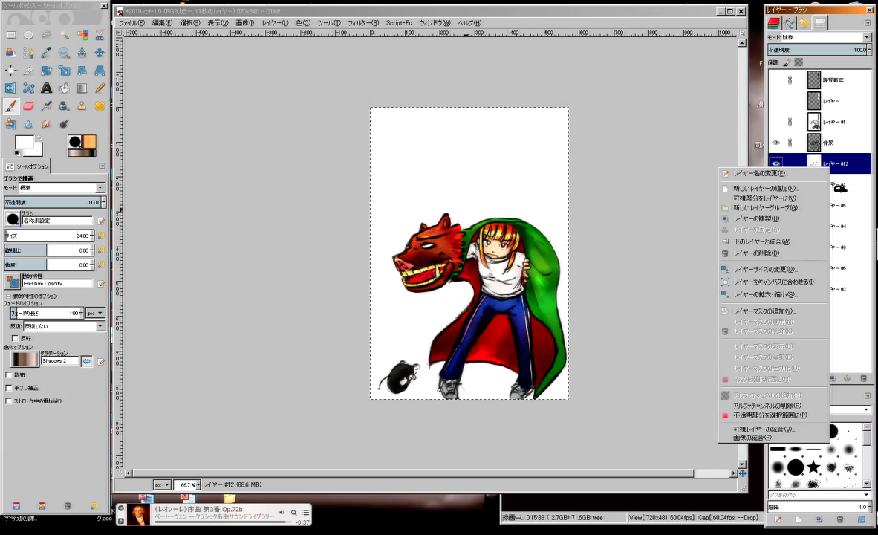
click(804, 242)
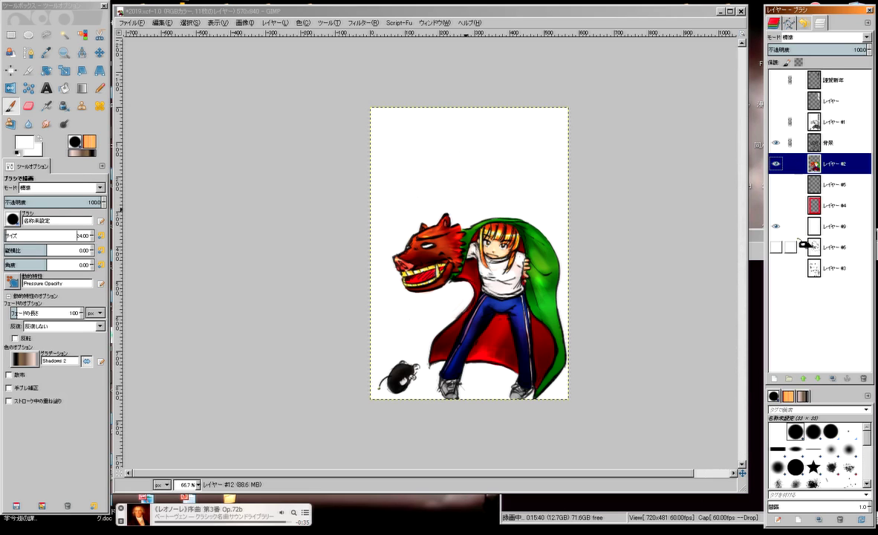
key(l)
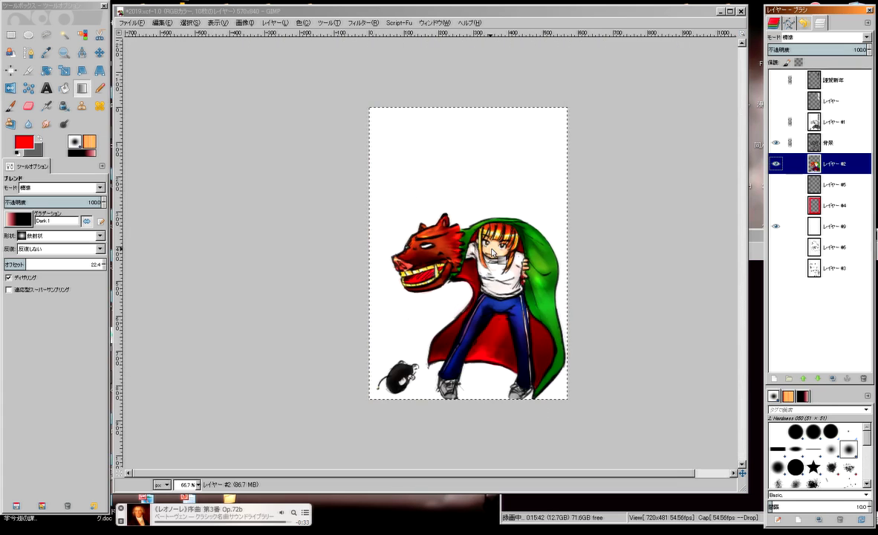
Preview Hue-Saturation and cancel it, then bring up a 570×840 white New Layer dialog.
scroll(492, 253, up, 2)
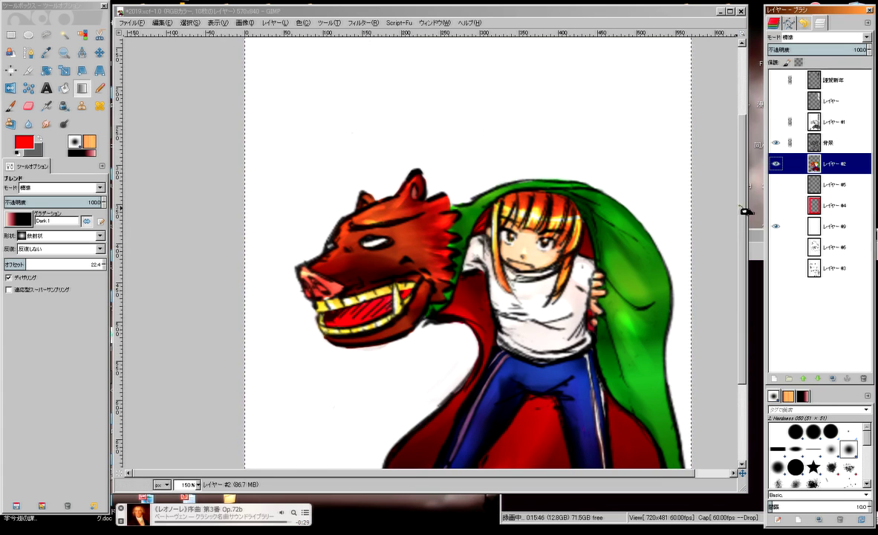
drag(742, 211, 731, 284)
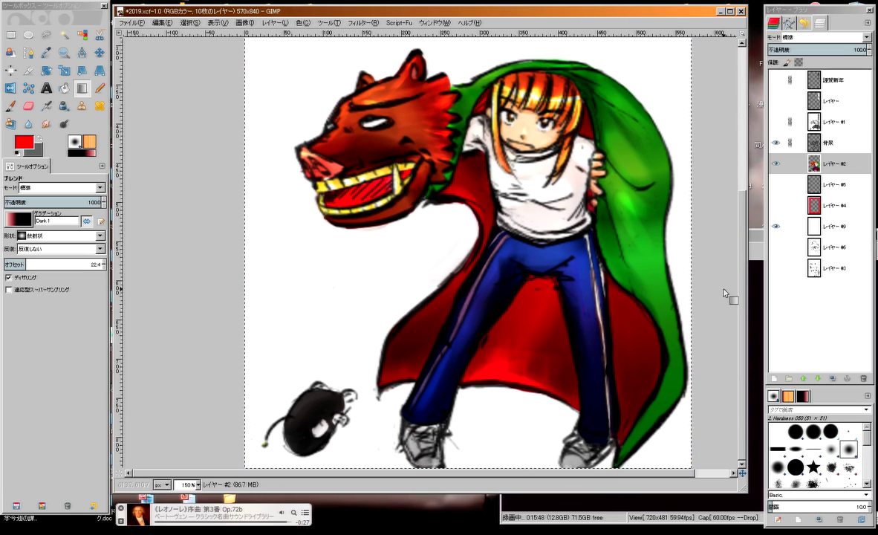
click(276, 23)
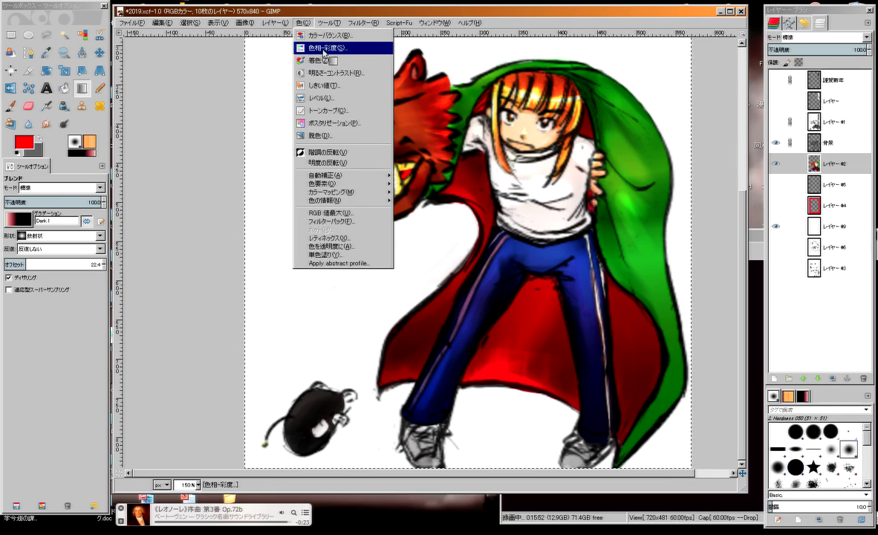
click(327, 47)
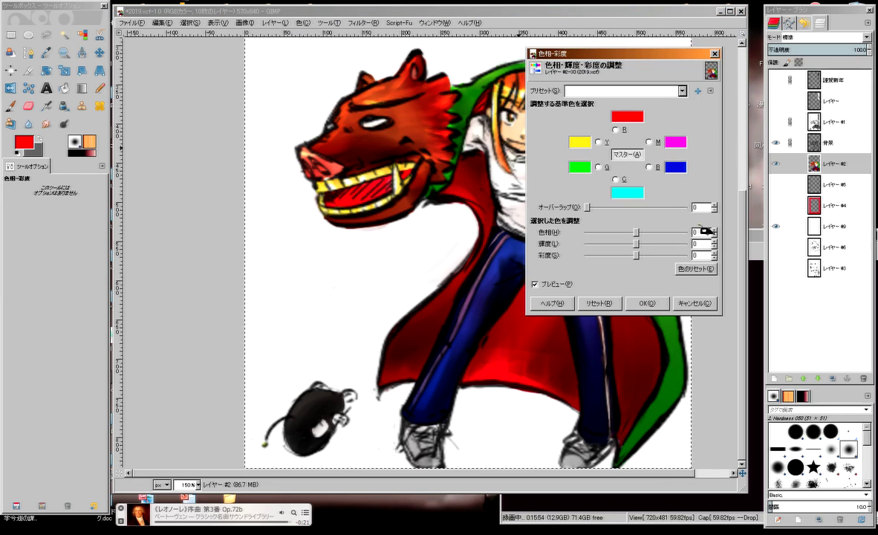
drag(626, 66, 240, 118)
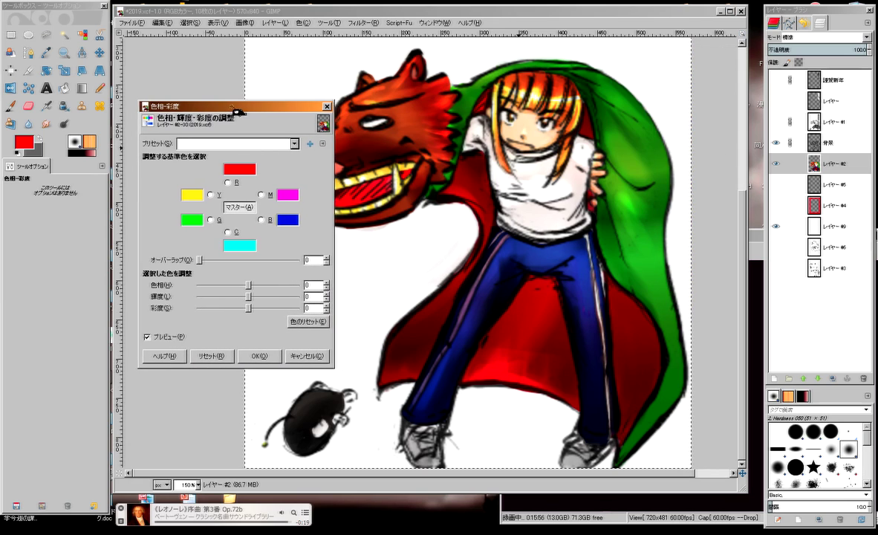
click(308, 357)
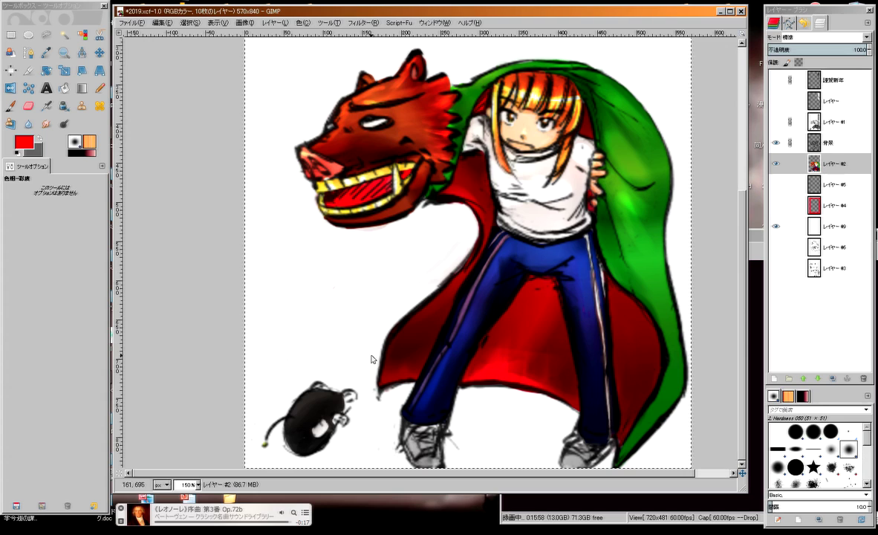
click(778, 379)
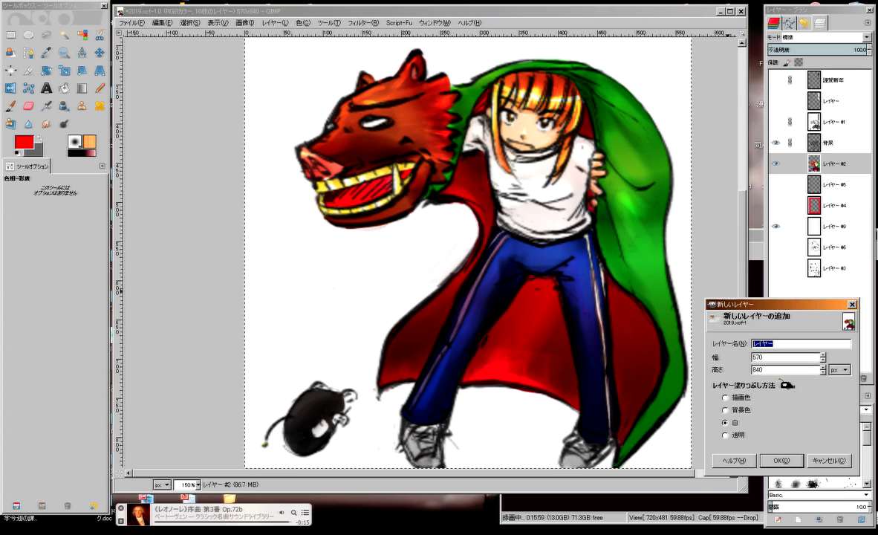
Add the new white layer and choose the Deep Sea gradient for the Blend tool.
click(784, 461)
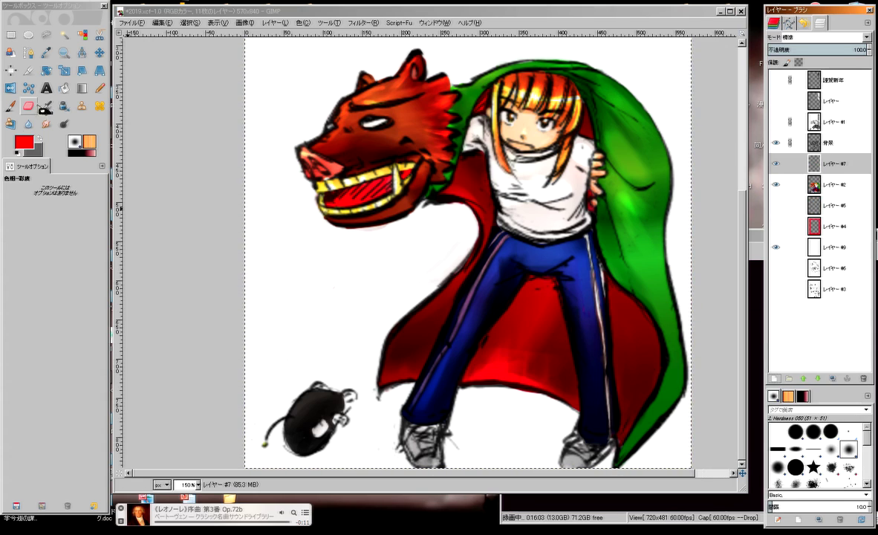
click(64, 87)
click(82, 87)
click(18, 217)
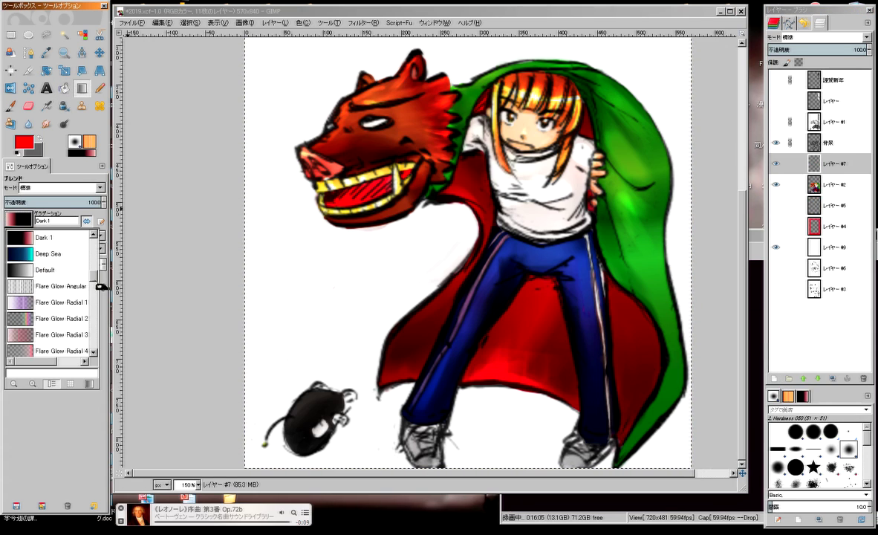
click(45, 253)
Draw a radial Deep Sea gradient on the new layer, centring cyan over the legs.
drag(413, 205, 182, 368)
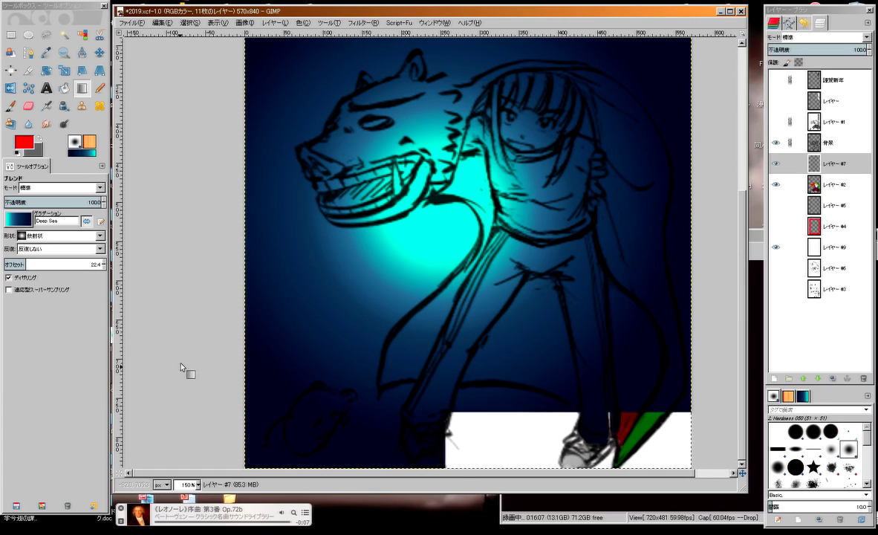
scroll(793, 39, down, 2)
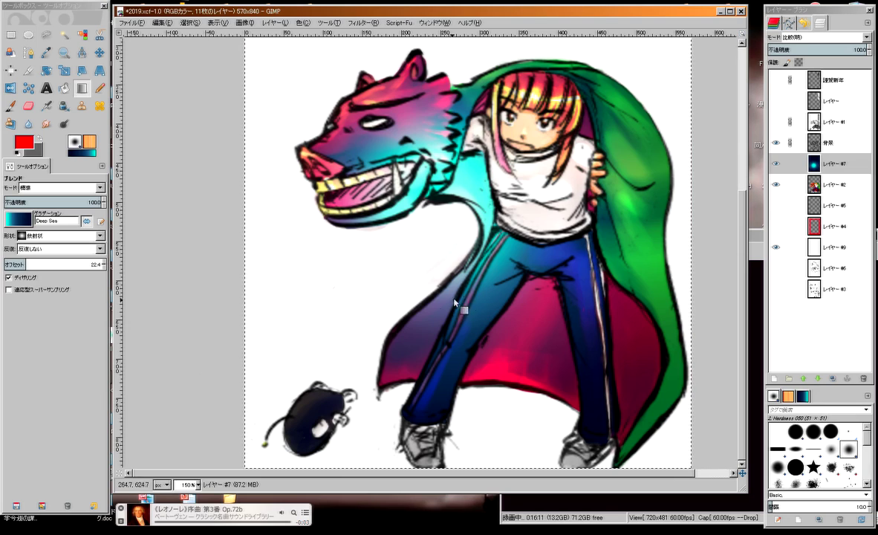
drag(471, 278, 418, 274)
mouse_move(385, 366)
mouse_down()
mouse_move(396, 333)
mouse_move(590, 192)
mouse_up()
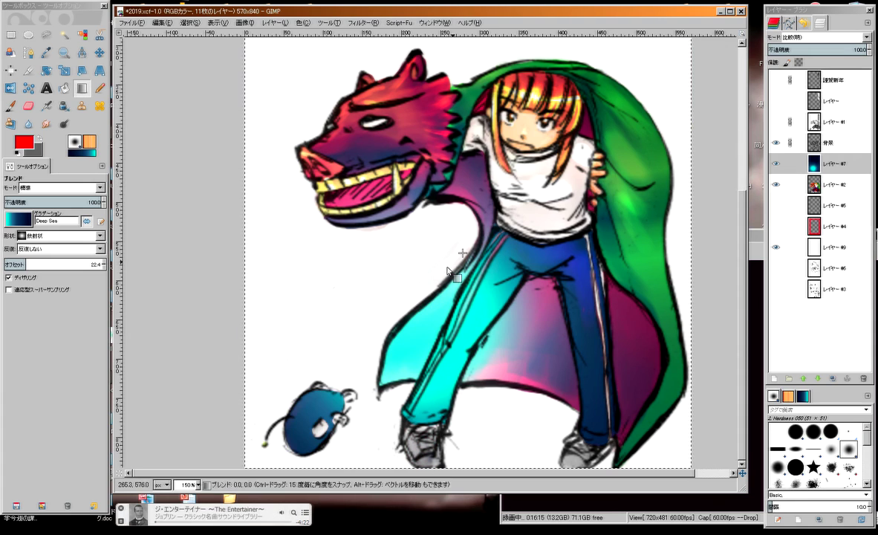
drag(468, 286, 297, 343)
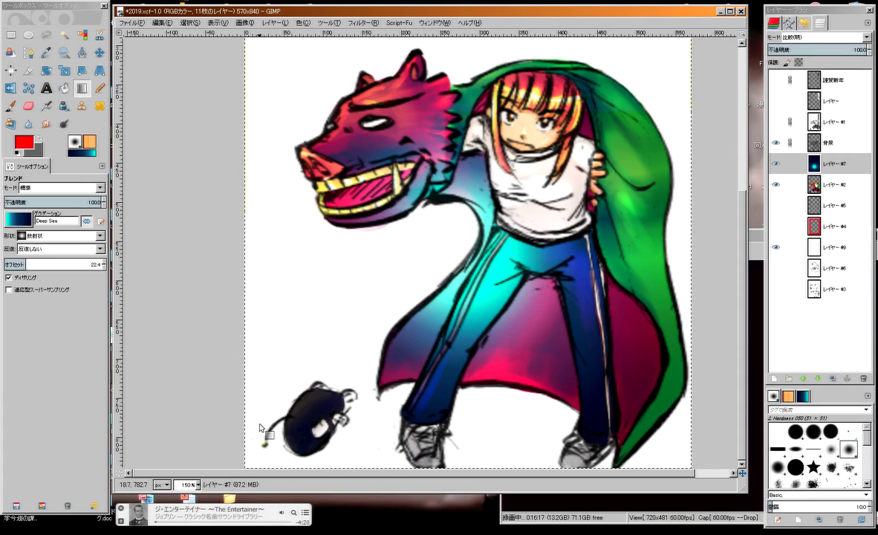
drag(475, 259, 421, 293)
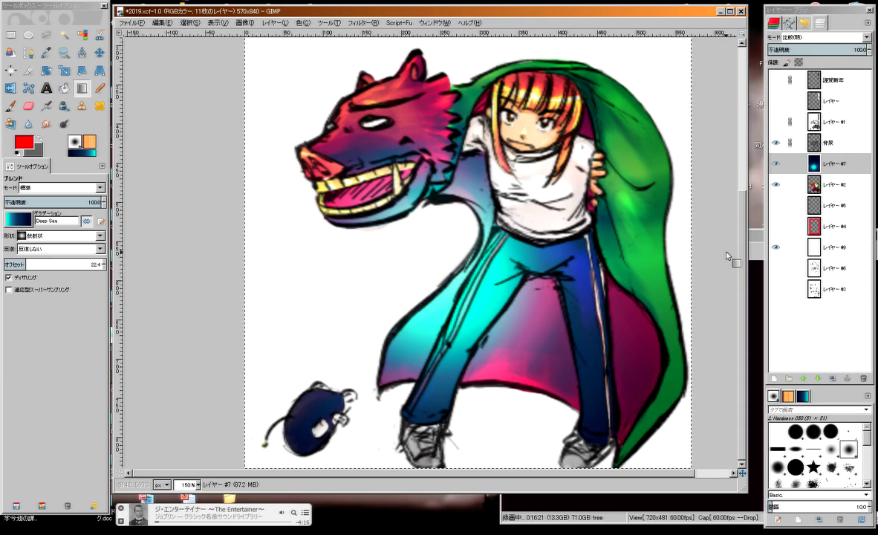
key(1)
key(minus)
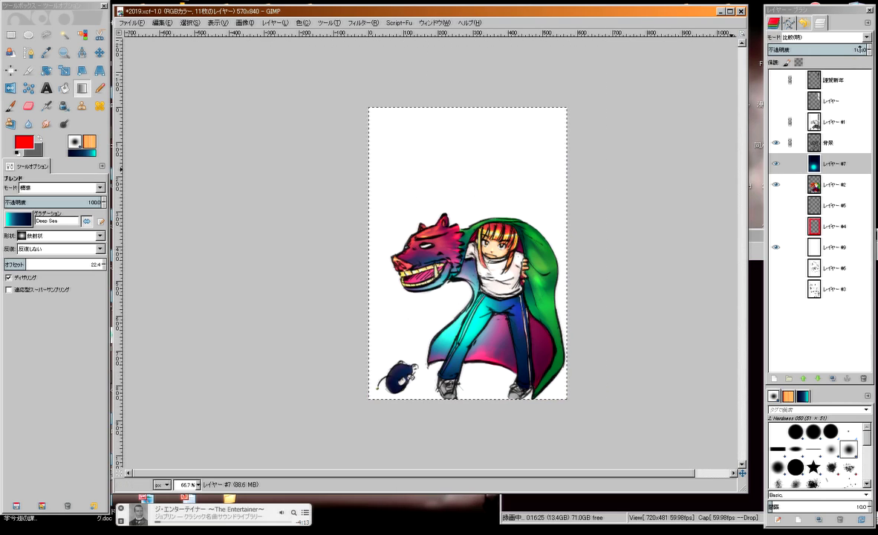
Lower the glow layer's opacity and compare Lighten only against Screen blending.
drag(794, 47, 836, 54)
click(853, 37)
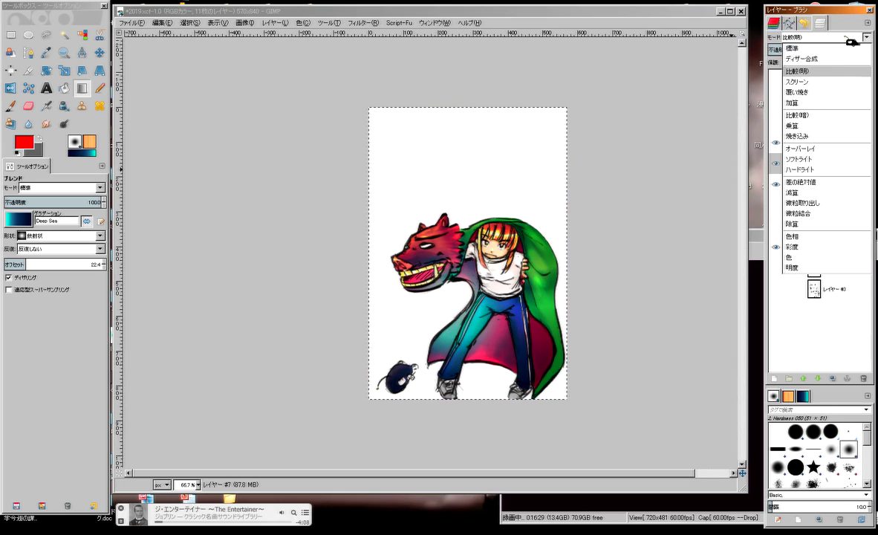
click(850, 75)
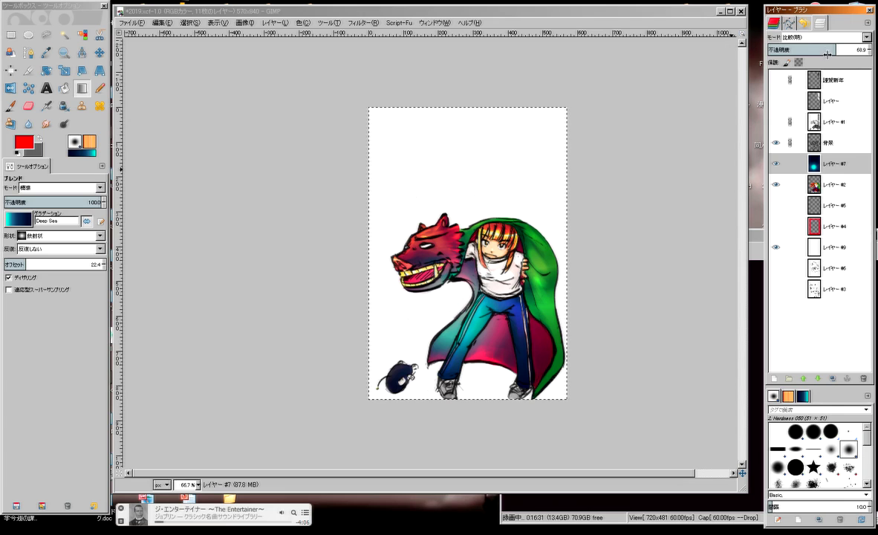
key(Down)
key(Up)
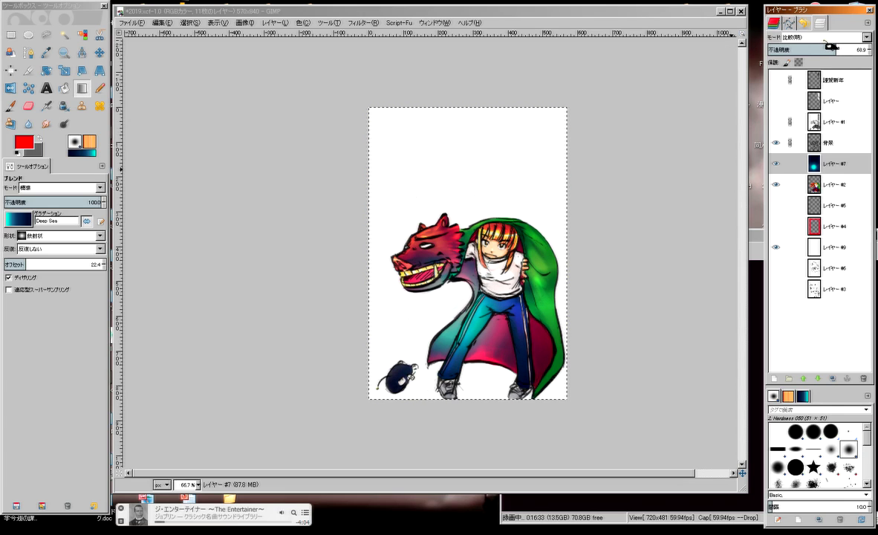
key(Down)
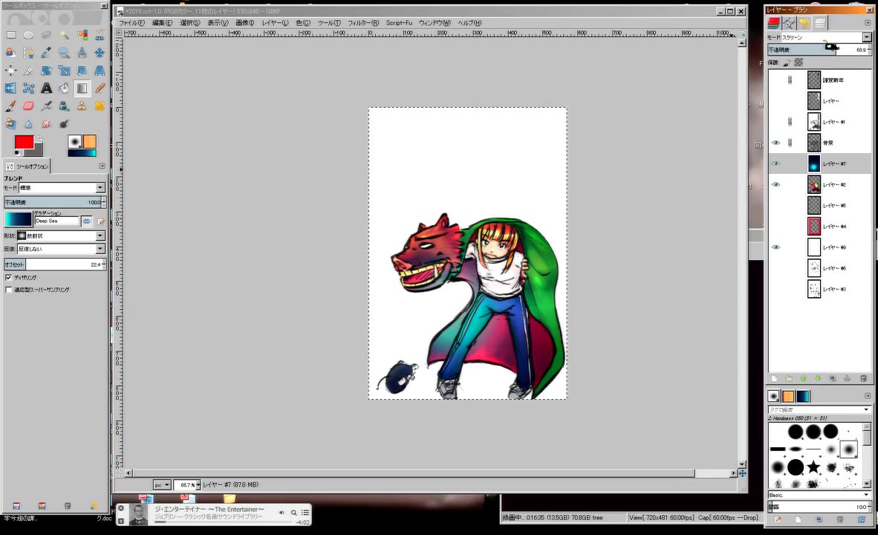
key(Up)
key(Down)
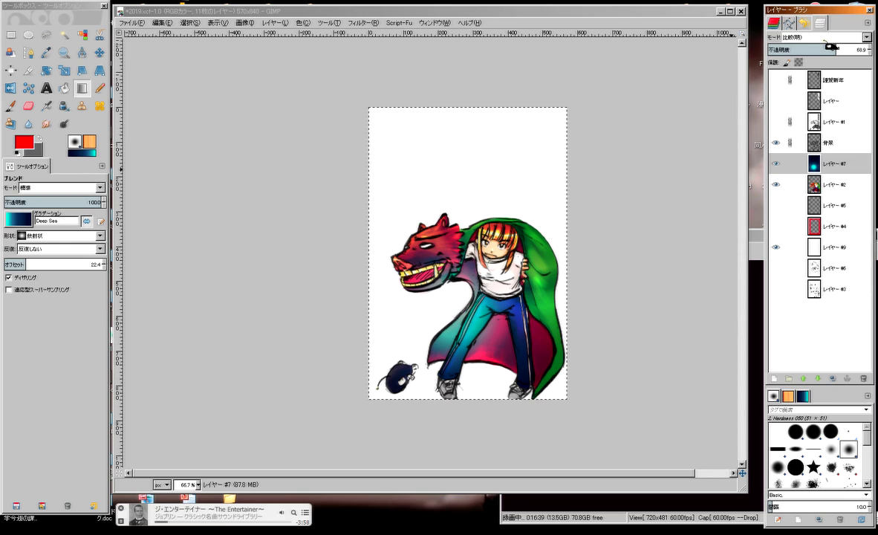
scroll(827, 44, up, 10)
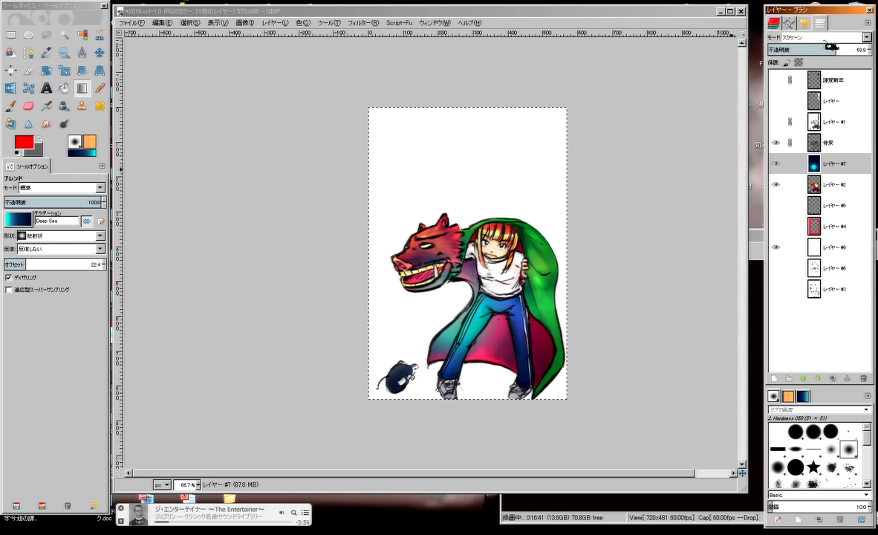
scroll(829, 46, up, 2)
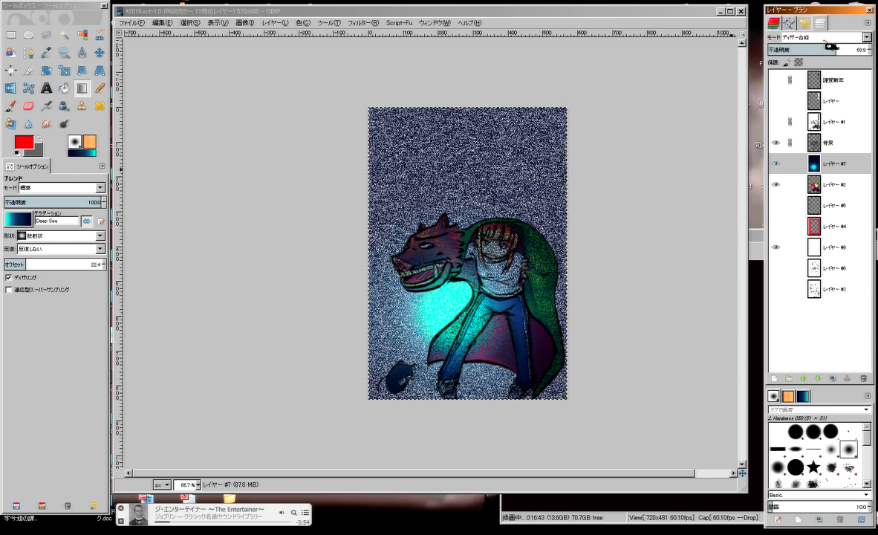
scroll(828, 46, up, 1)
scroll(829, 46, down, 1)
scroll(829, 46, up, 1)
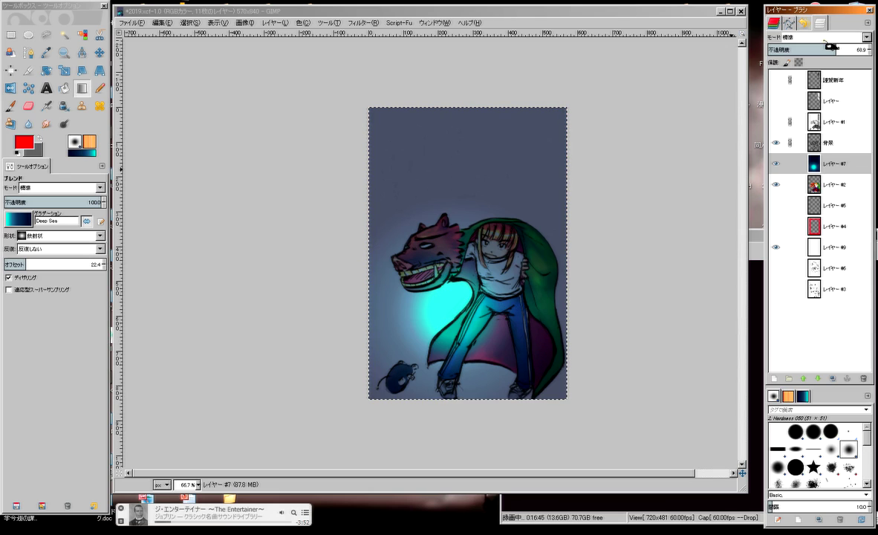
scroll(828, 46, down, 3)
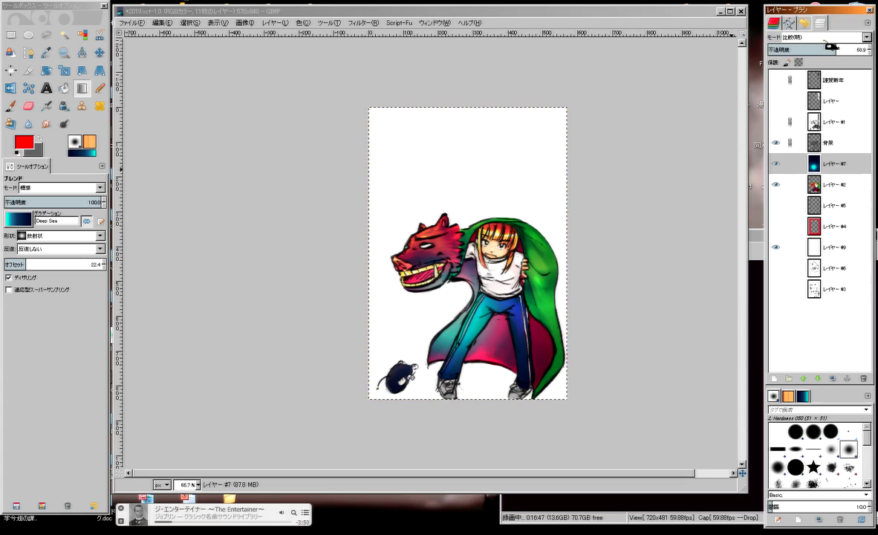
scroll(827, 46, up, 3)
scroll(827, 45, down, 3)
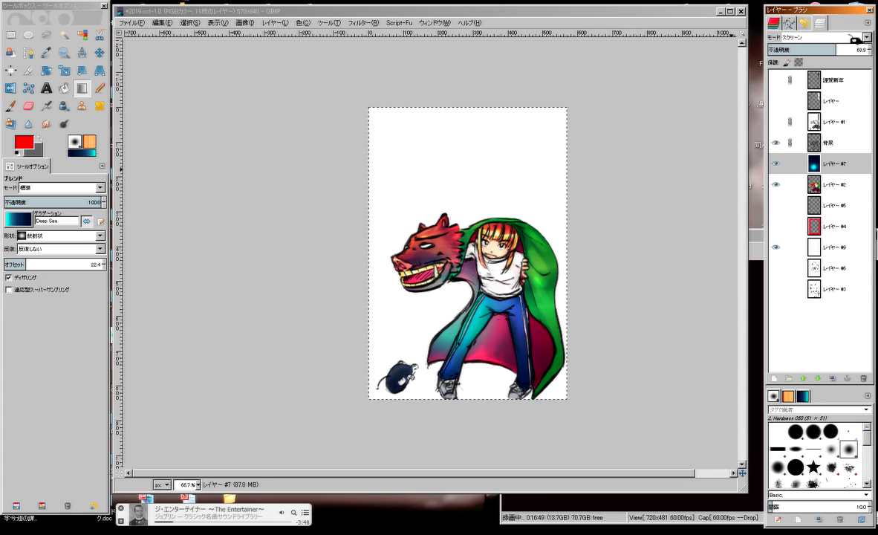
Try Addition, Multiply, Soft Light, Hard Light and Difference blending on the glow layer.
click(853, 37)
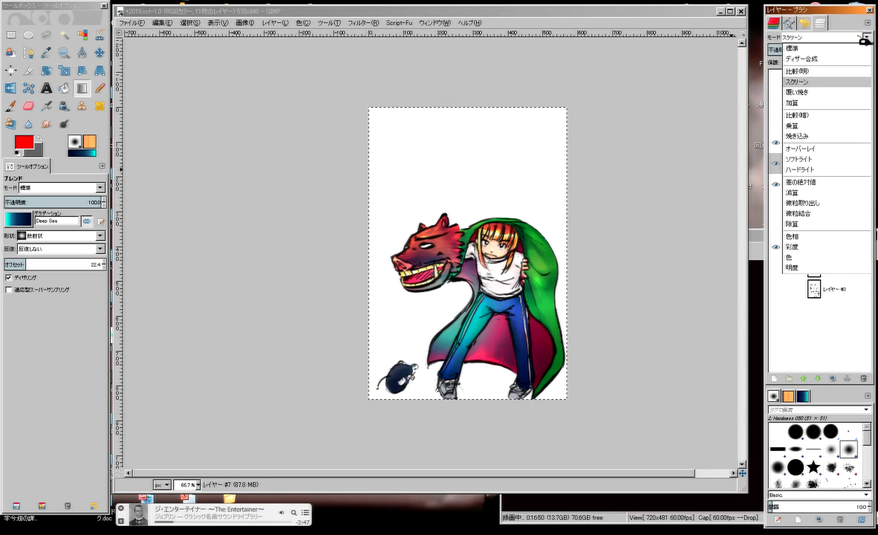
click(840, 103)
click(835, 39)
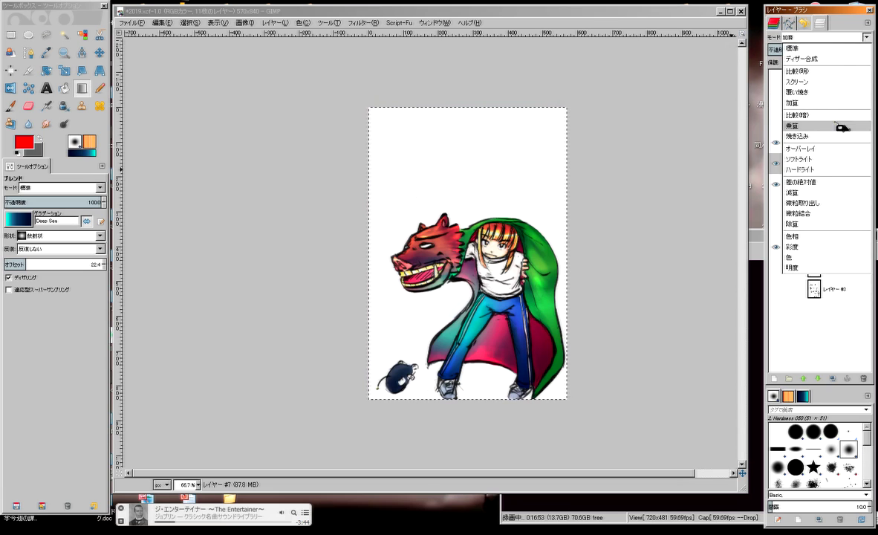
click(810, 125)
click(824, 37)
click(812, 161)
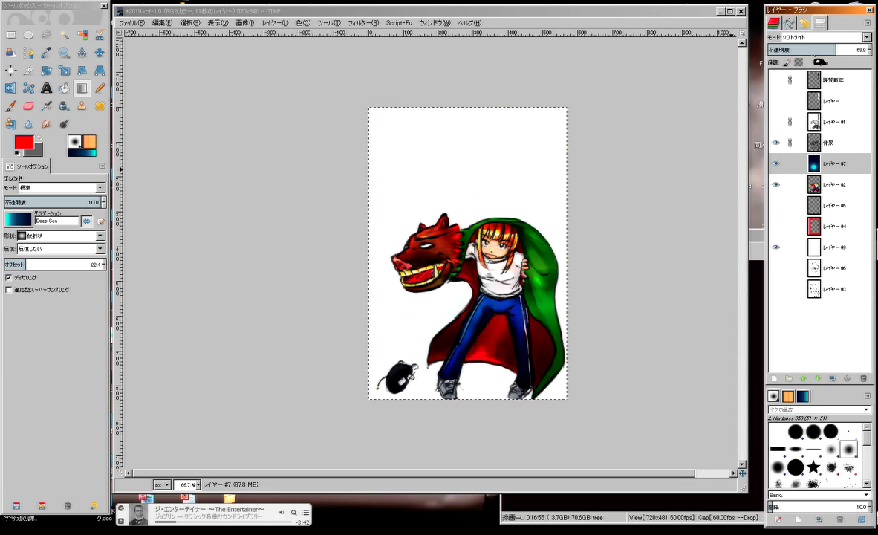
click(820, 37)
click(809, 170)
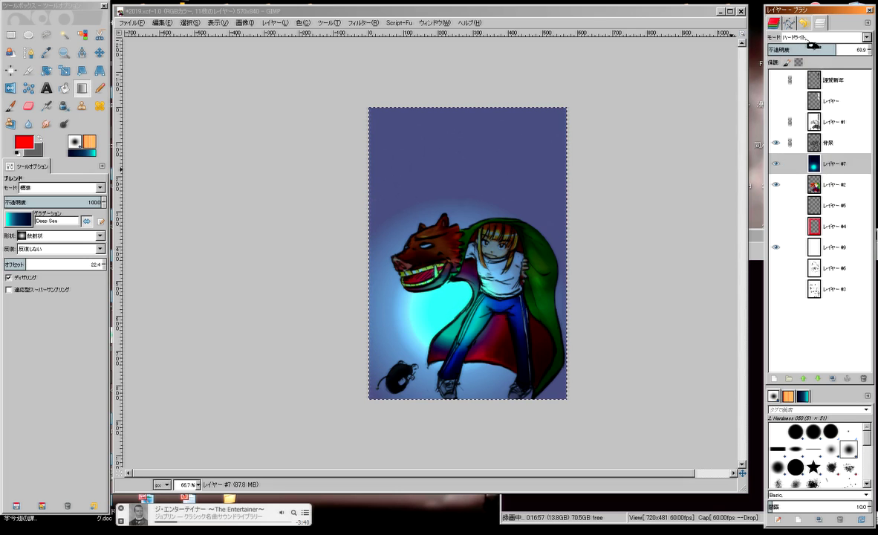
click(821, 37)
click(822, 182)
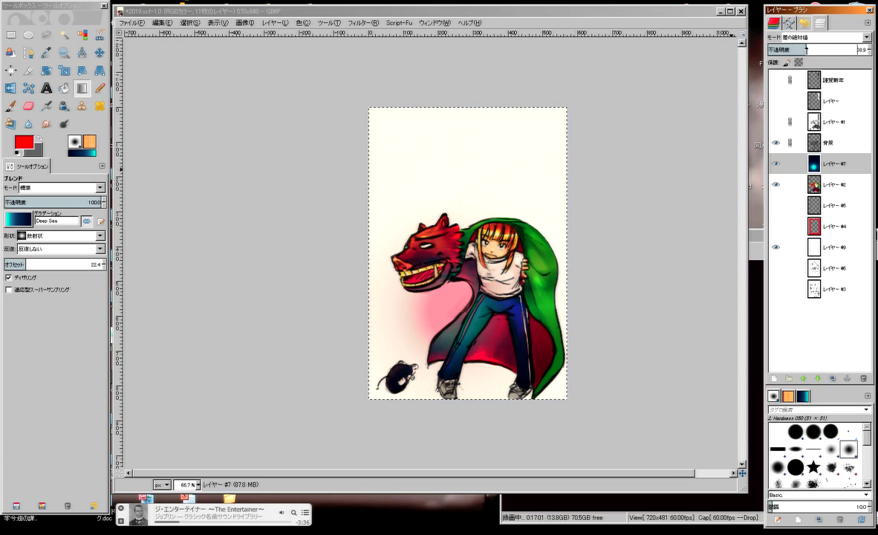
Settle layer #7 on Lighten only blending at 38.9 opacity.
click(813, 36)
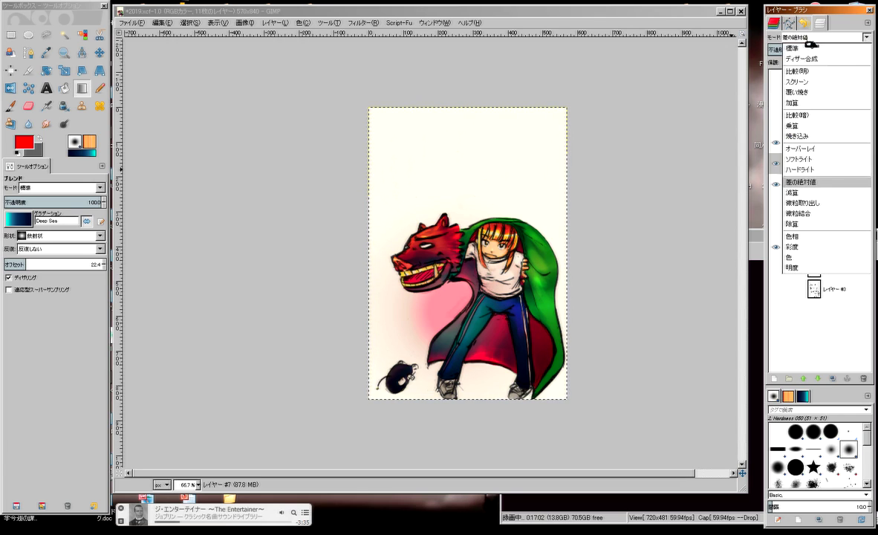
click(813, 86)
click(813, 35)
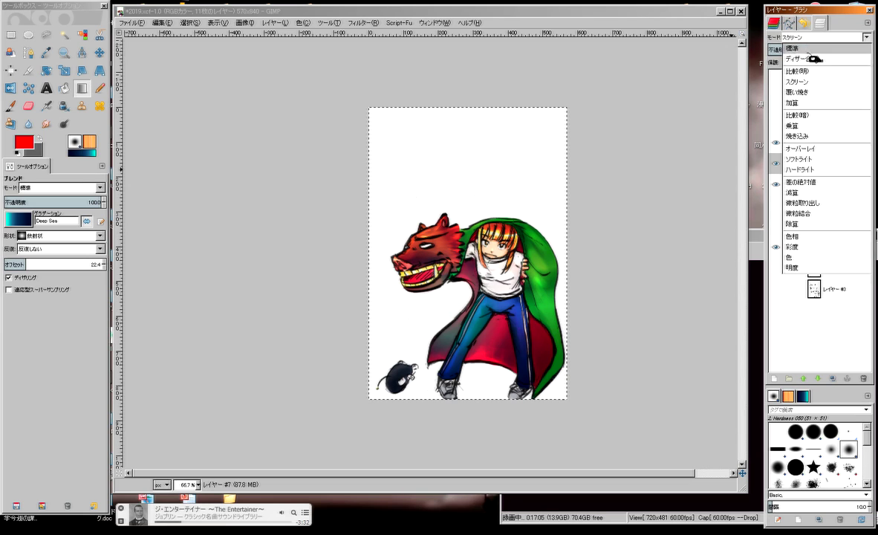
click(753, 71)
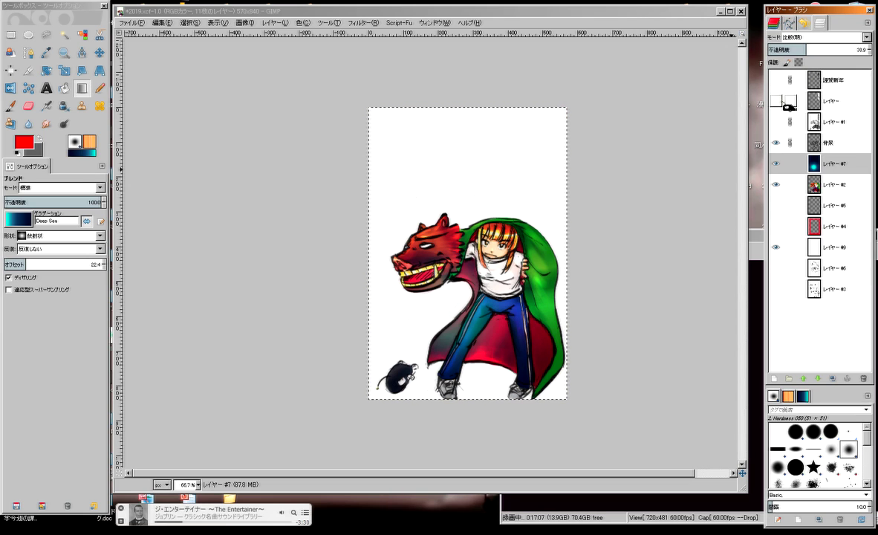
click(787, 163)
Add transparent layer #8 above the glow layer and make Metallic Something the active gradient.
click(775, 379)
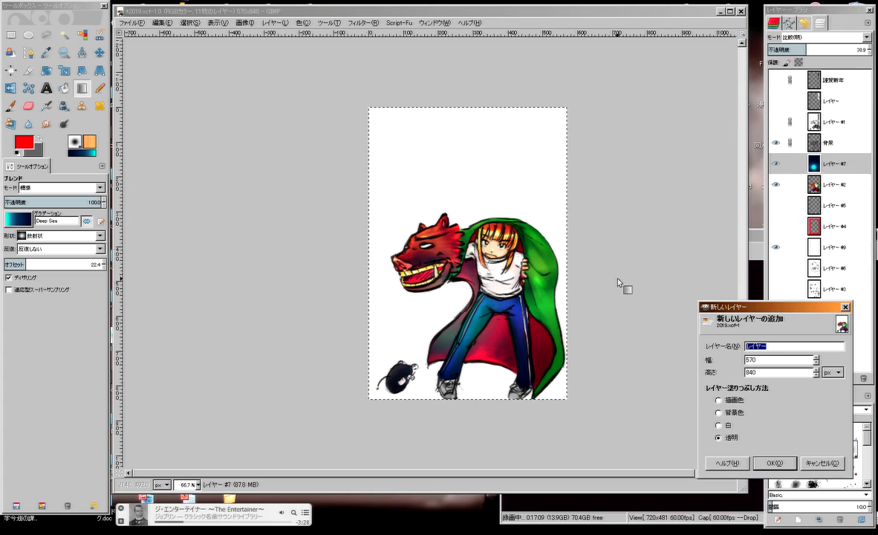
click(772, 462)
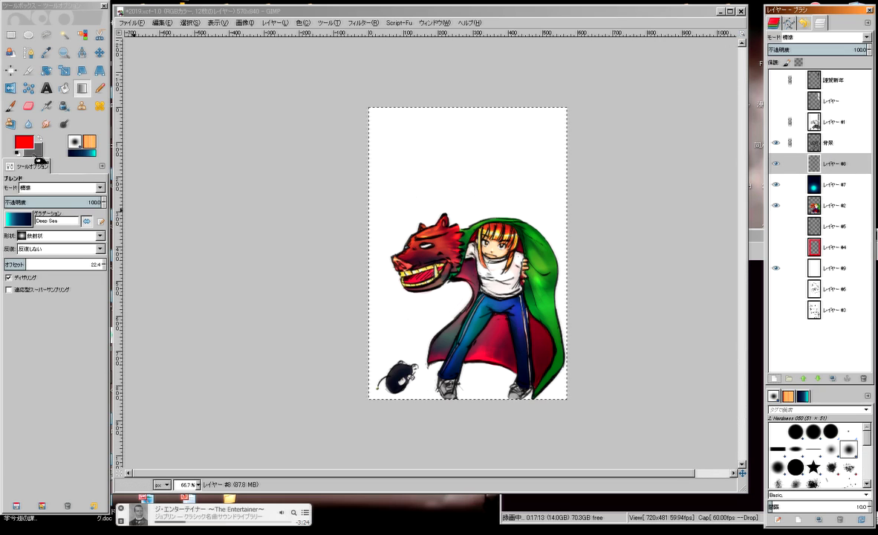
click(18, 217)
mouse_move(99, 278)
mouse_down()
mouse_move(95, 317)
mouse_move(96, 308)
mouse_up()
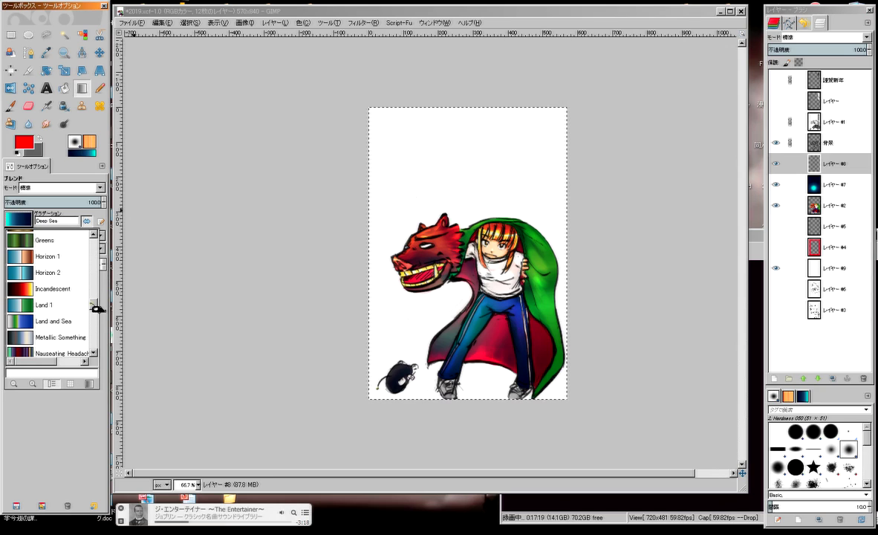
click(64, 335)
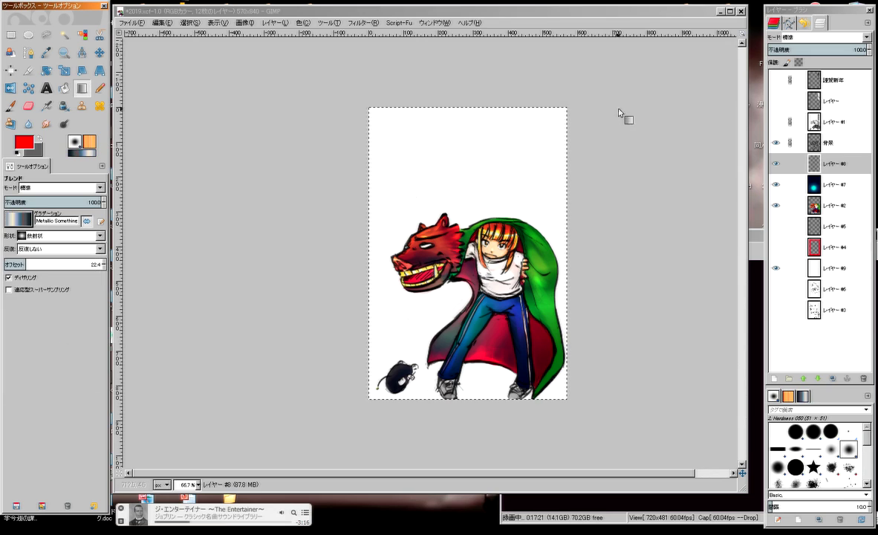
click(839, 162)
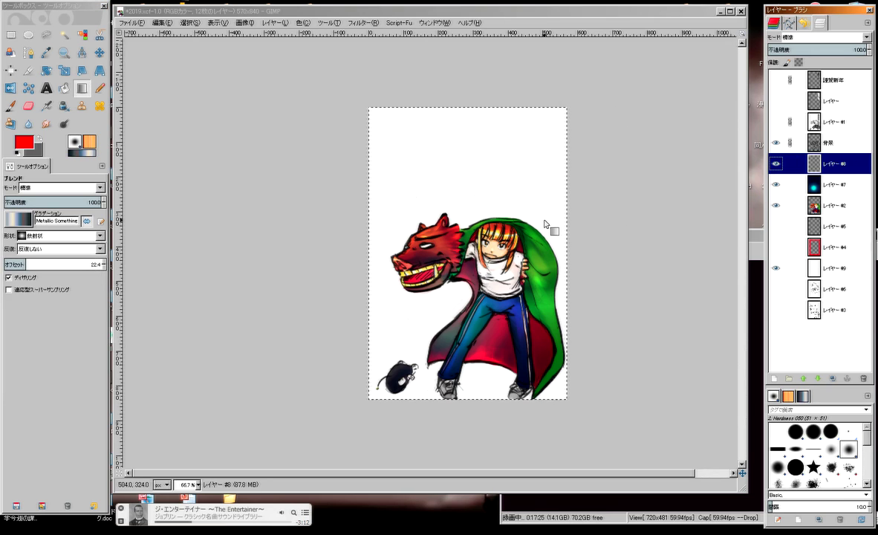
scroll(545, 226, up, 2)
scroll(562, 253, down, 3)
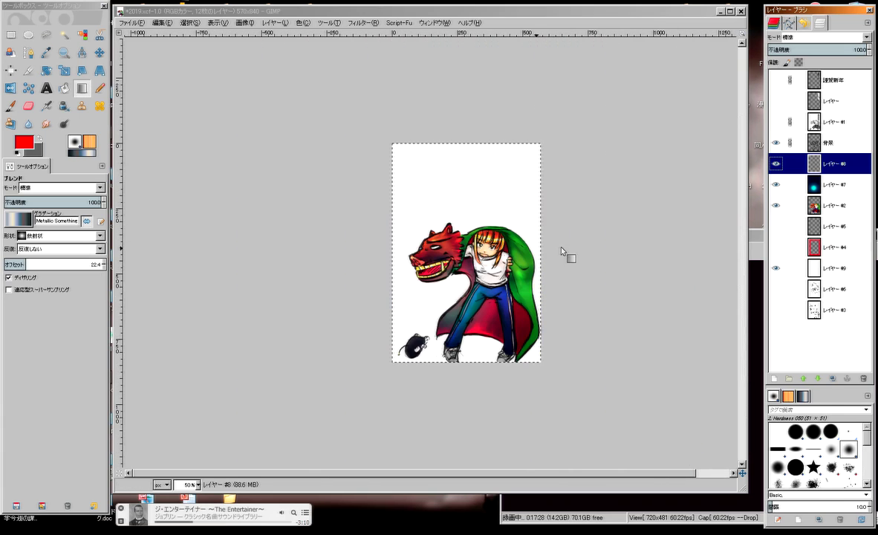
scroll(468, 245, up, 2)
scroll(483, 261, up, 2)
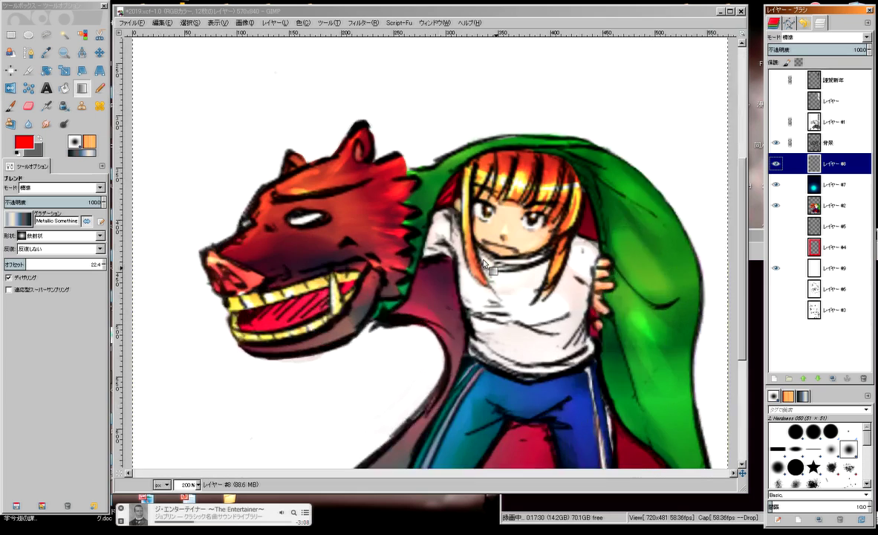
scroll(484, 262, up, 1)
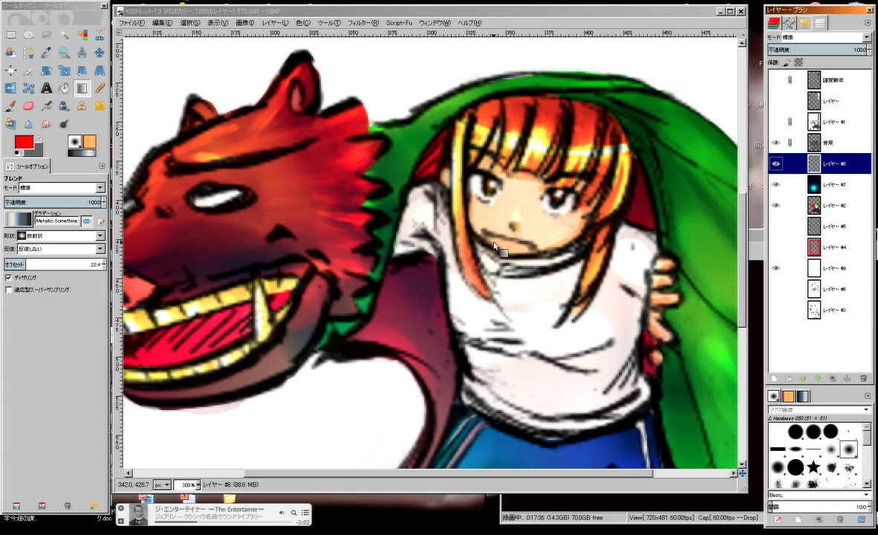
click(163, 23)
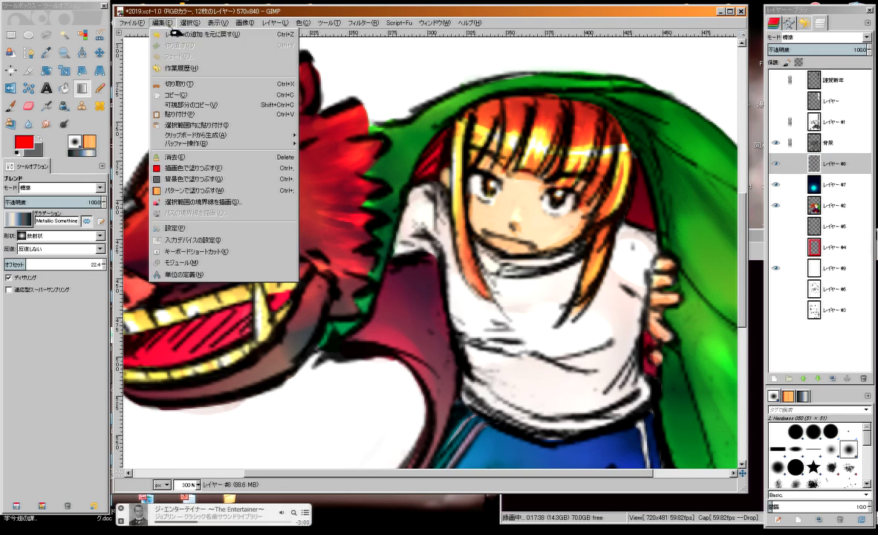
click(186, 33)
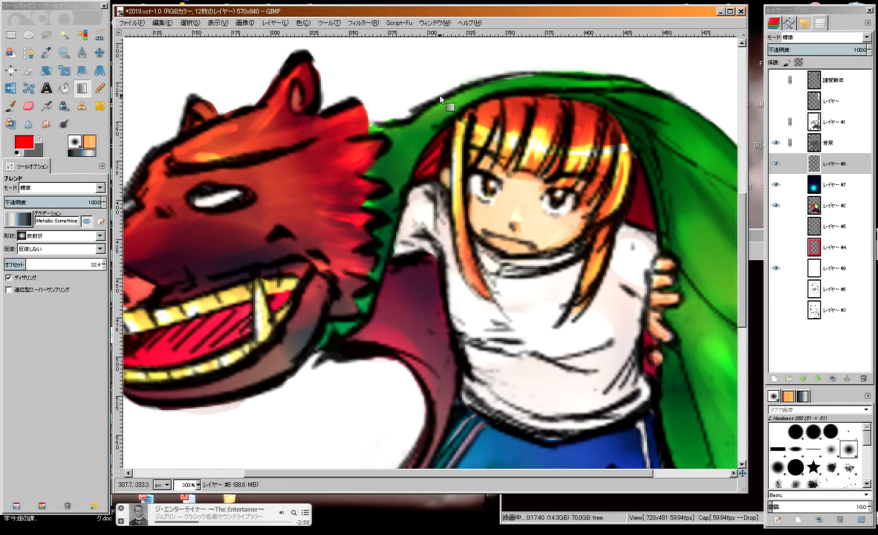
ctrl+scroll(440, 97, down, 3)
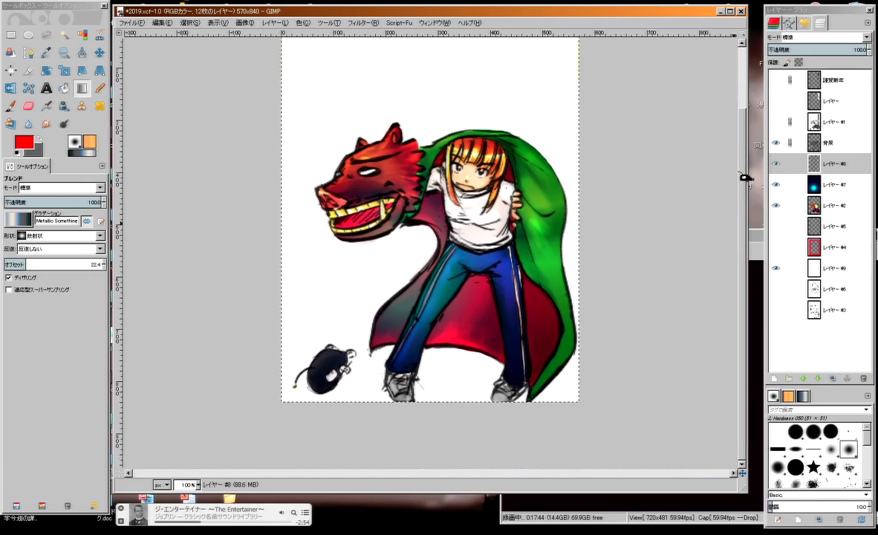
Try radial, then symmetric conical Metallic Something gradients on layer #8, with offset 59.7.
drag(742, 176, 742, 128)
drag(558, 127, 415, 368)
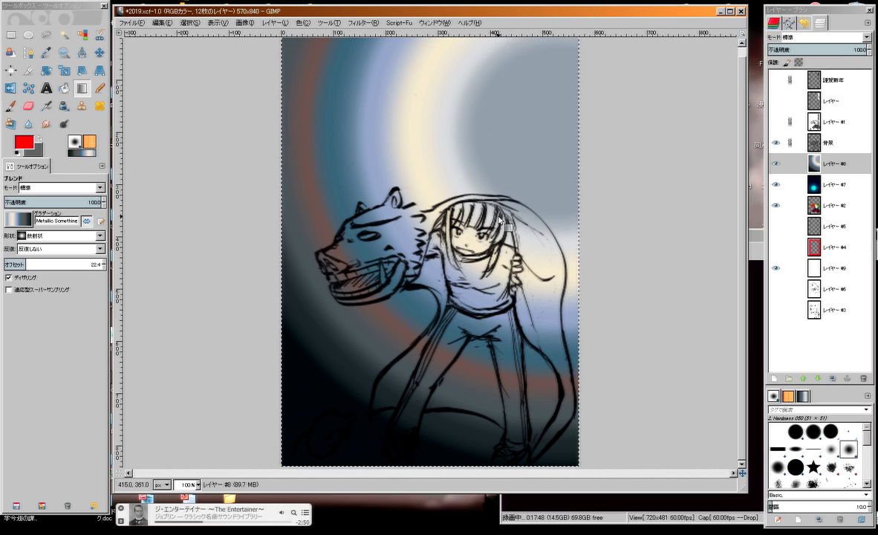
click(37, 235)
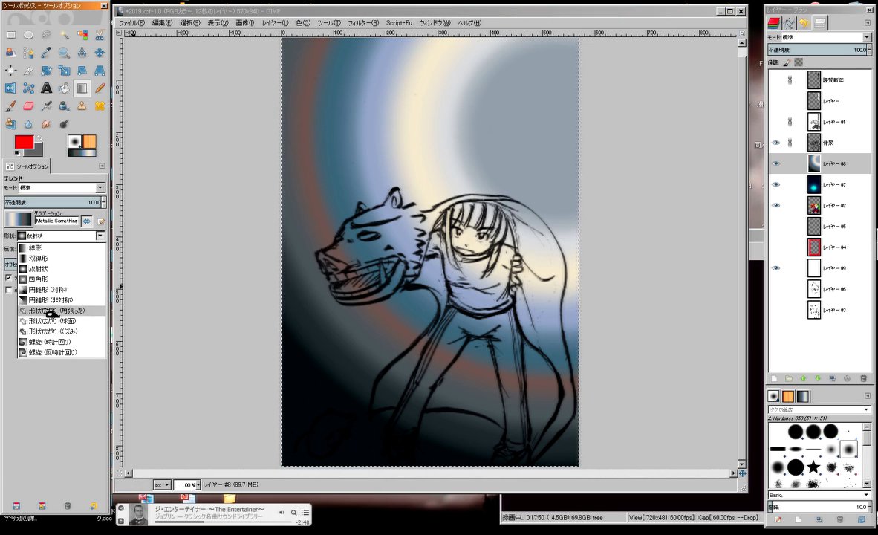
click(48, 289)
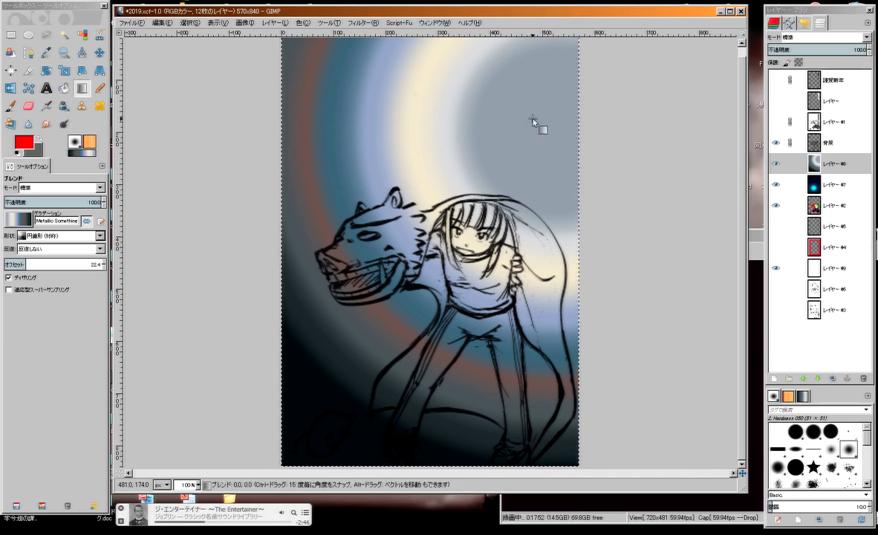
drag(534, 117, 386, 322)
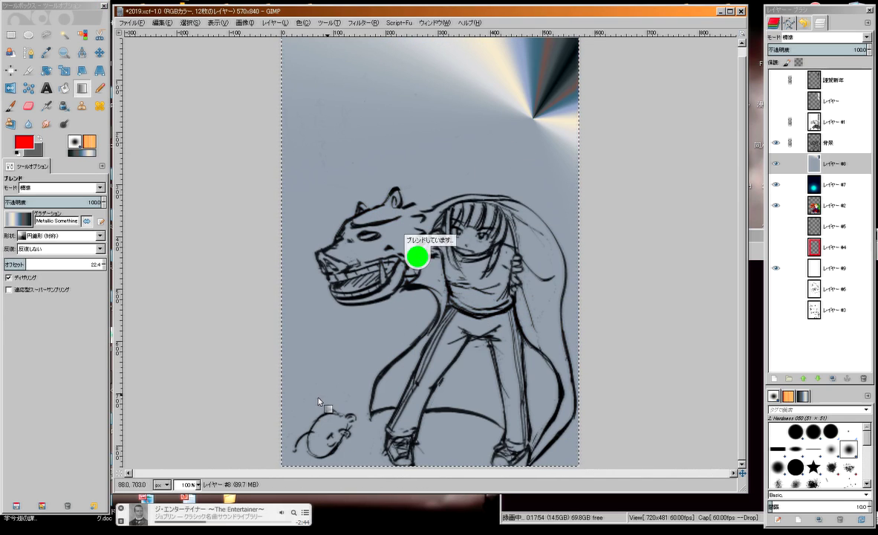
drag(524, 177, 418, 251)
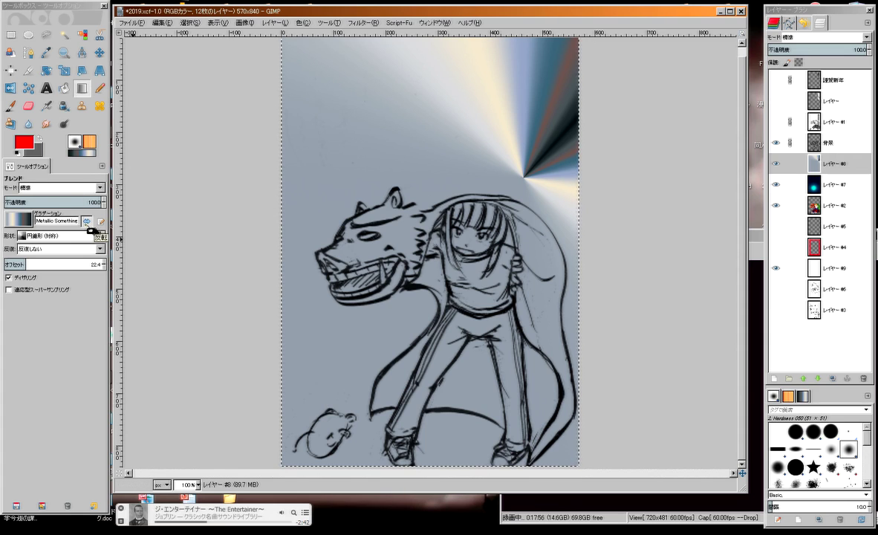
click(63, 263)
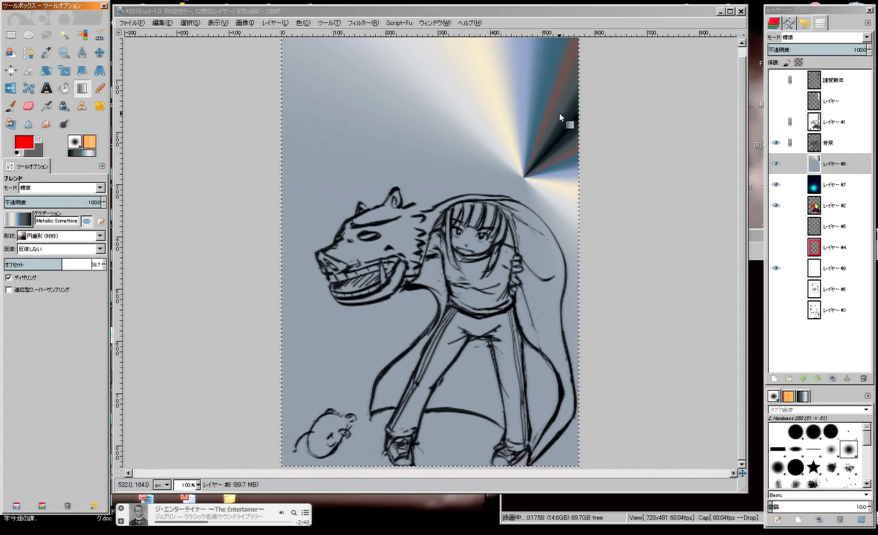
mouse_move(559, 112)
mouse_down()
mouse_move(446, 180)
mouse_move(339, 348)
mouse_up()
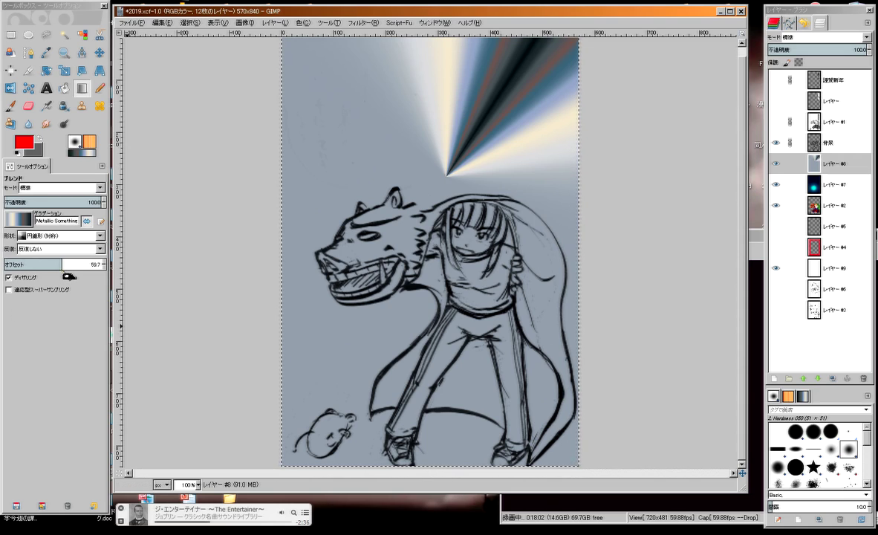
Redraw layer #8 as a diagonal linear Metallic Something gradient.
click(50, 236)
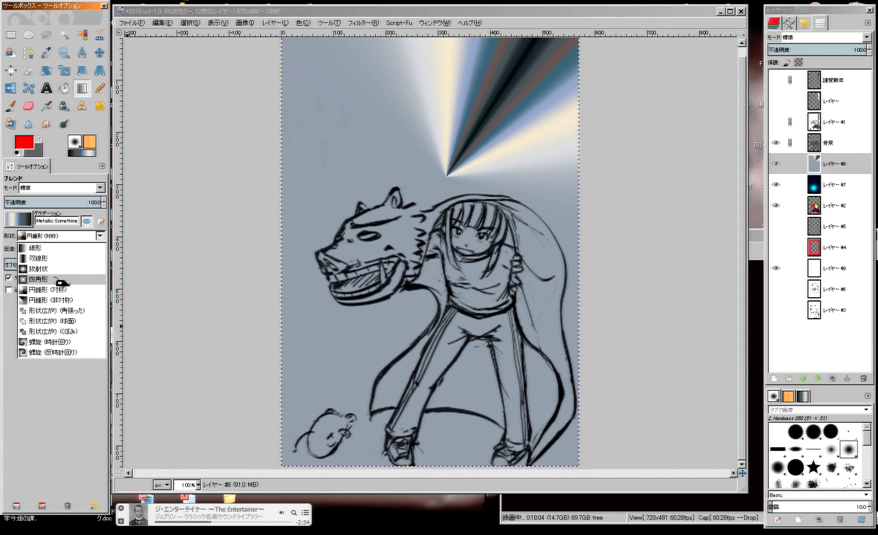
click(45, 247)
drag(417, 256, 345, 351)
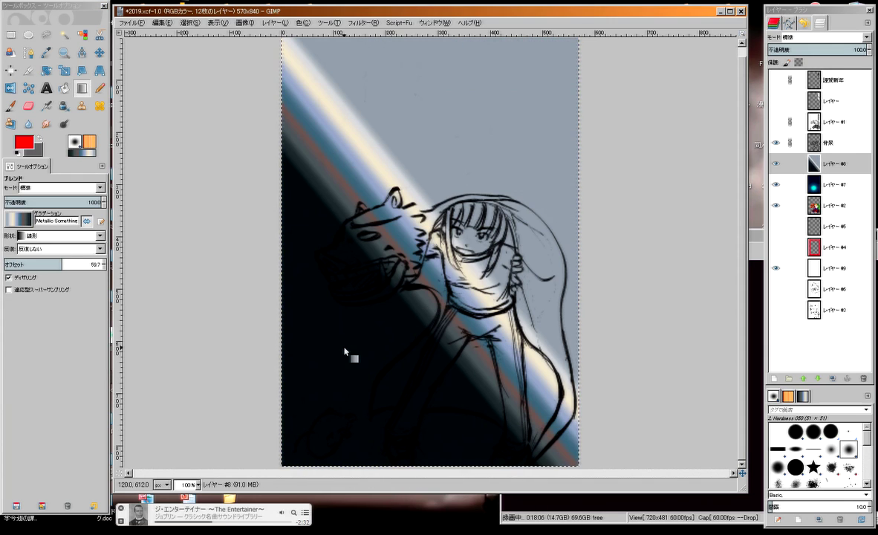
drag(59, 261, 13, 265)
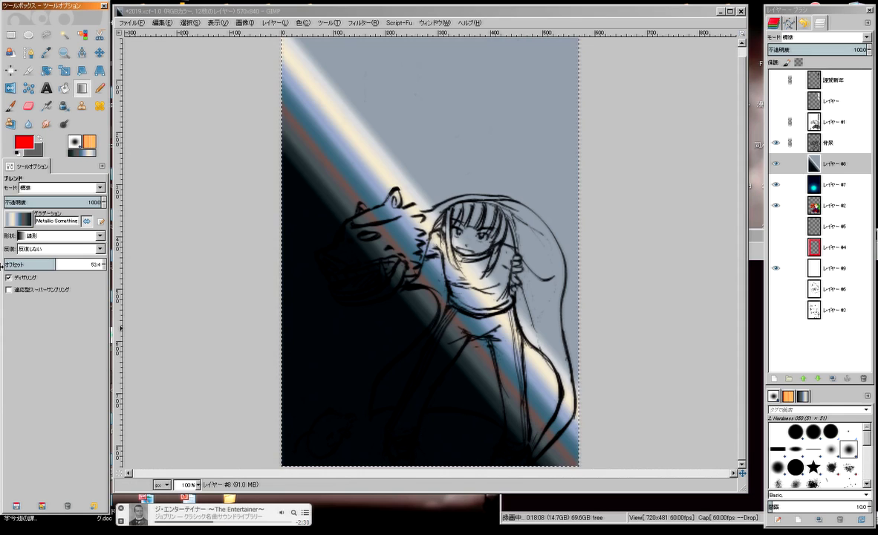
Redraw layer #8 as a large radial gradient centred at the card's upper right.
click(28, 222)
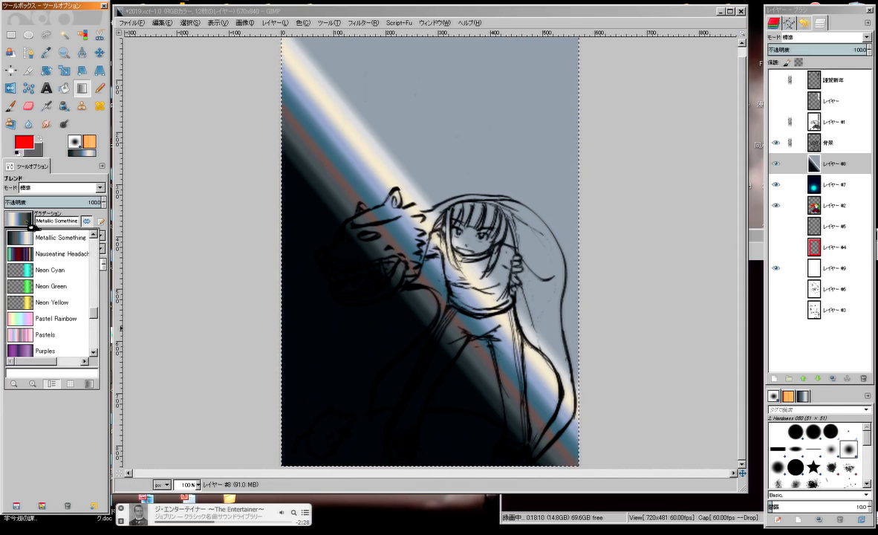
click(36, 220)
click(60, 235)
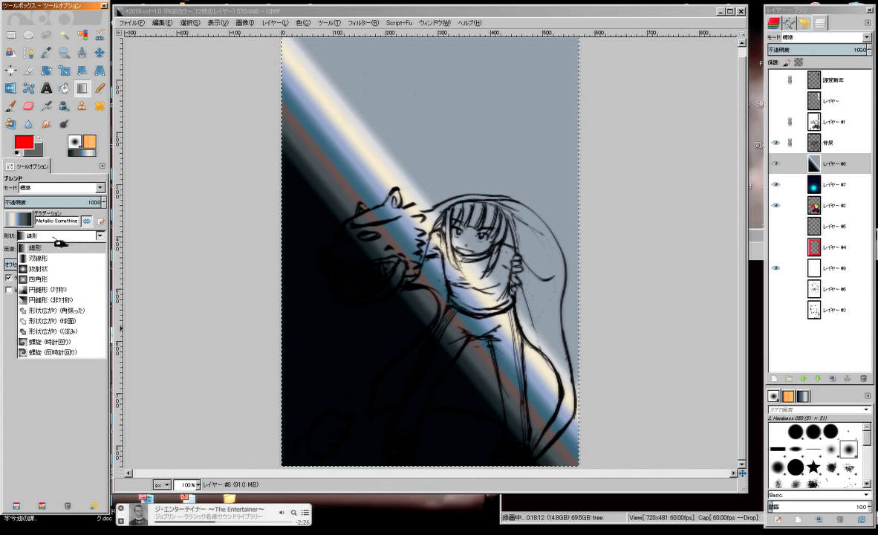
click(52, 239)
drag(525, 169, 462, 310)
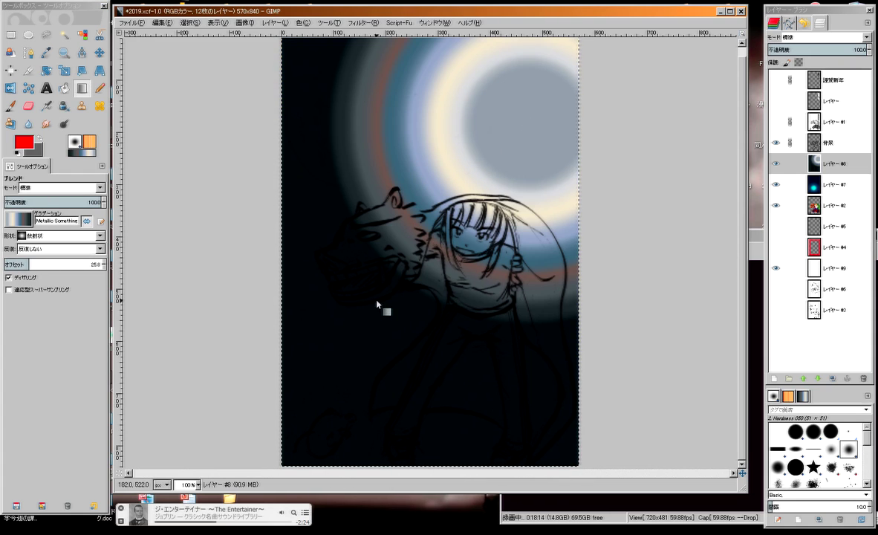
drag(526, 167, 398, 354)
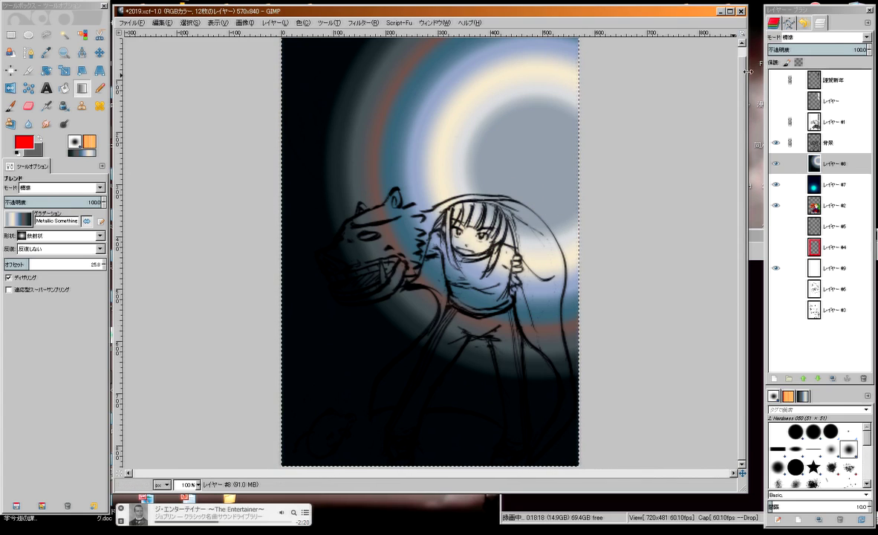
Set the radial gradient layer's blend mode to Overlay.
scroll(824, 38, down, 1)
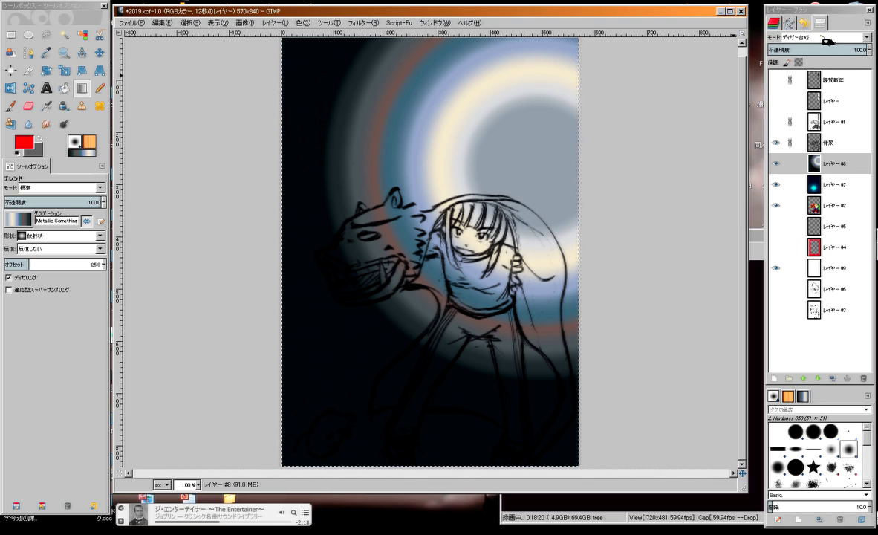
scroll(824, 39, down, 2)
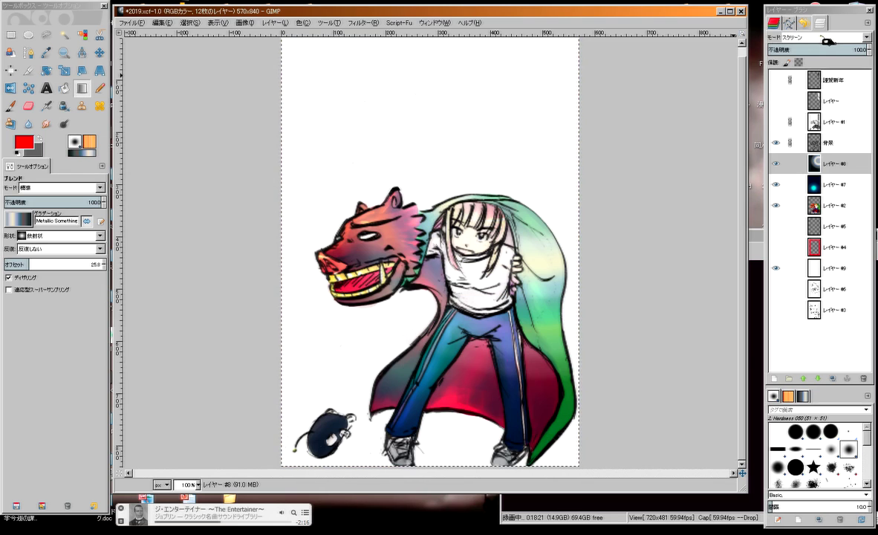
scroll(824, 38, up, 1)
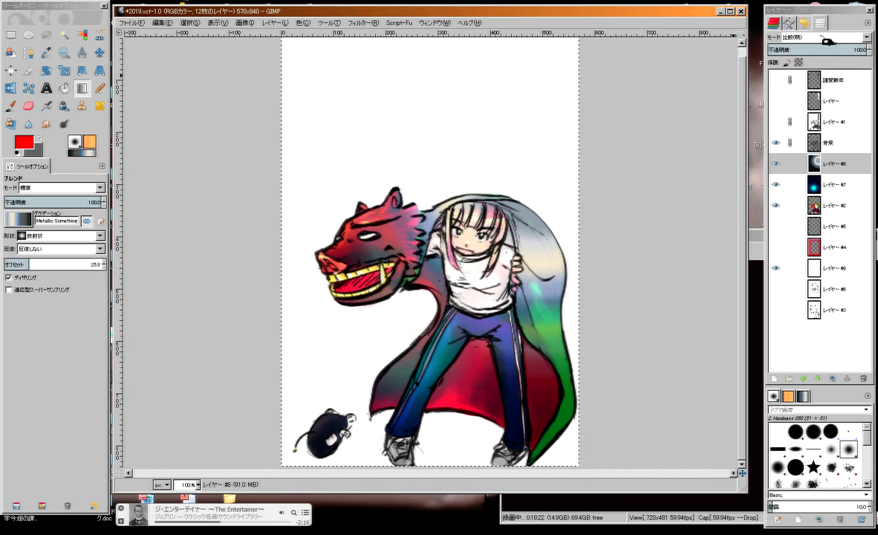
scroll(824, 38, up, 2)
scroll(824, 38, down, 1)
scroll(824, 38, down, 1)
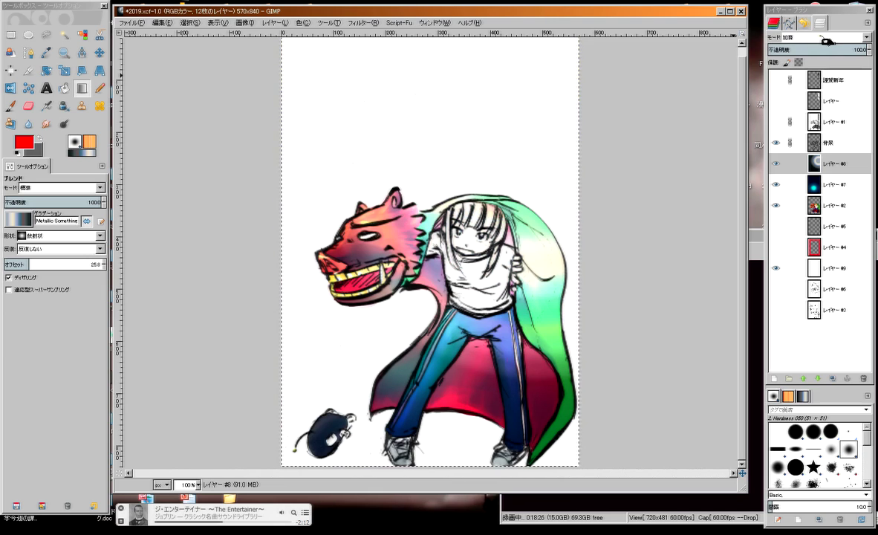
scroll(824, 39, down, 2)
scroll(824, 38, down, 1)
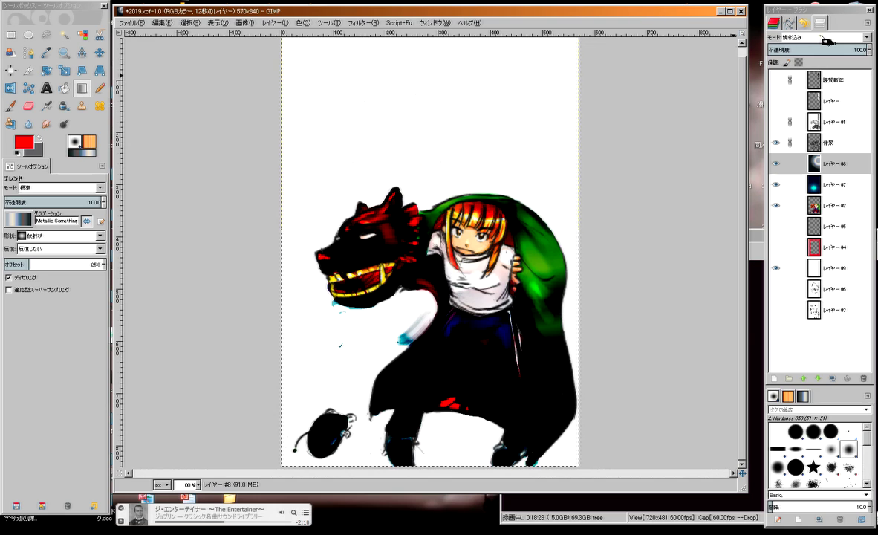
click(866, 37)
click(817, 148)
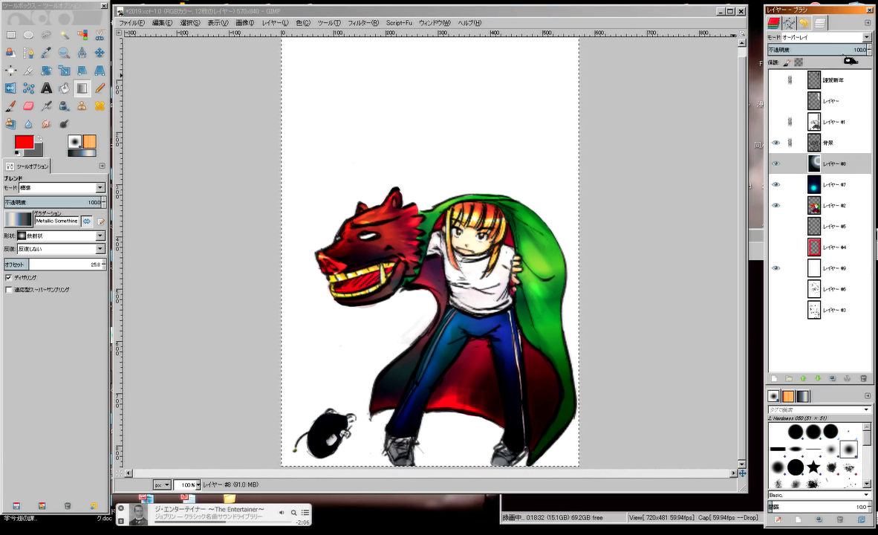
Try lowering the Overlay layer's opacity, undo it, and reselect the gradient layer.
drag(846, 52, 811, 51)
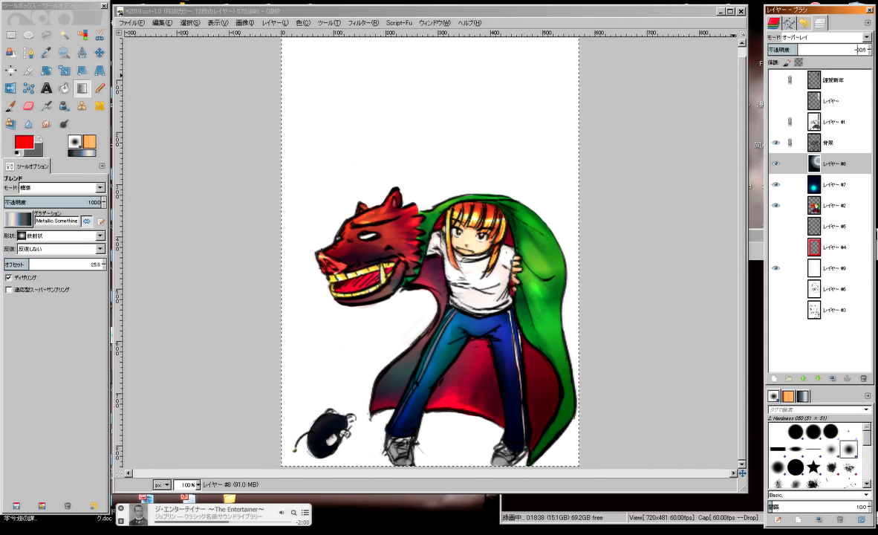
drag(855, 50, 496, 192)
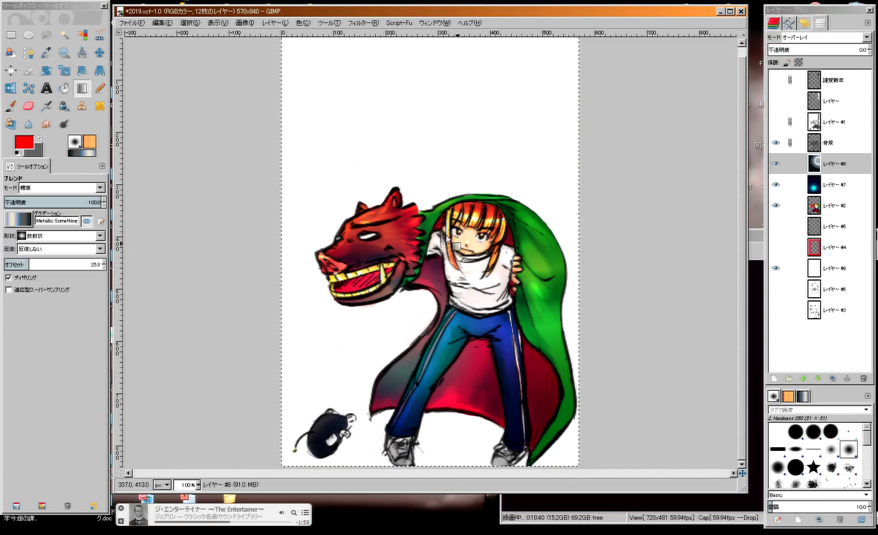
click(162, 22)
click(178, 34)
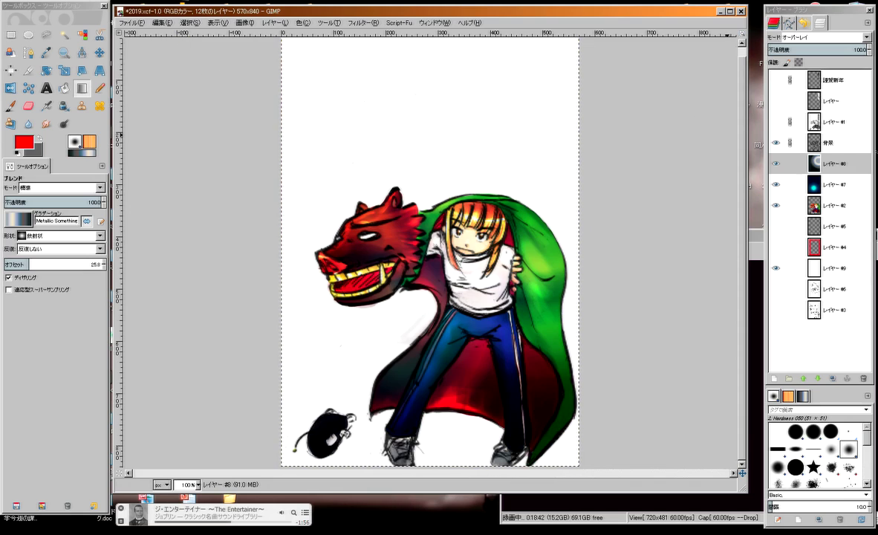
click(832, 142)
click(843, 165)
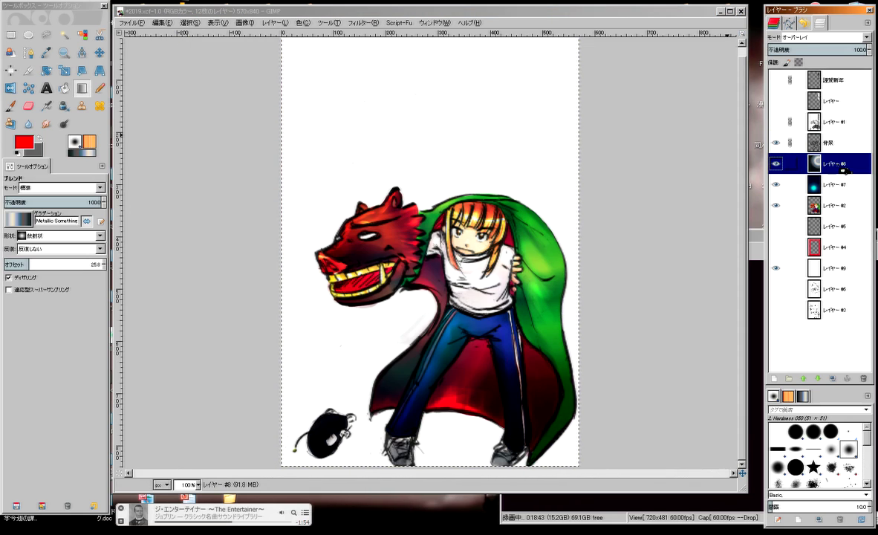
Turn the gradient layer's opacity down and switch to the Ink tool, zoomed out.
key(p)
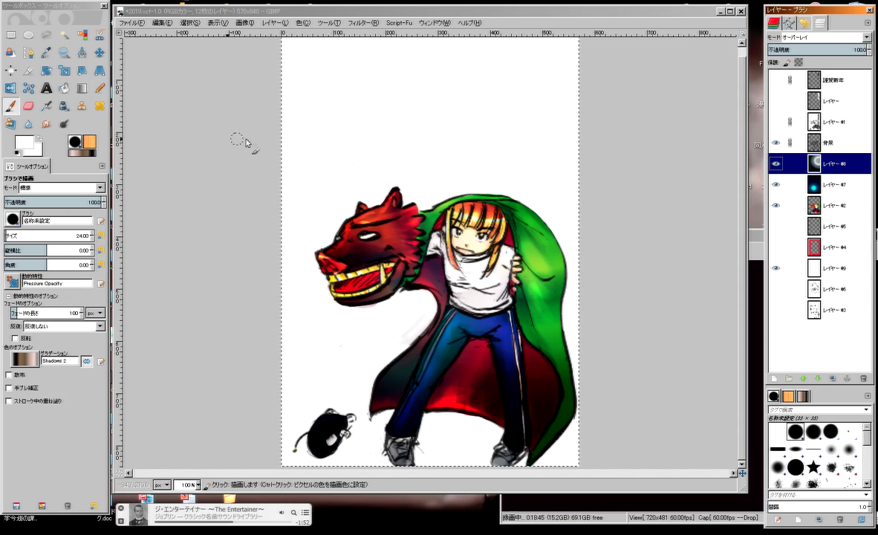
click(529, 49)
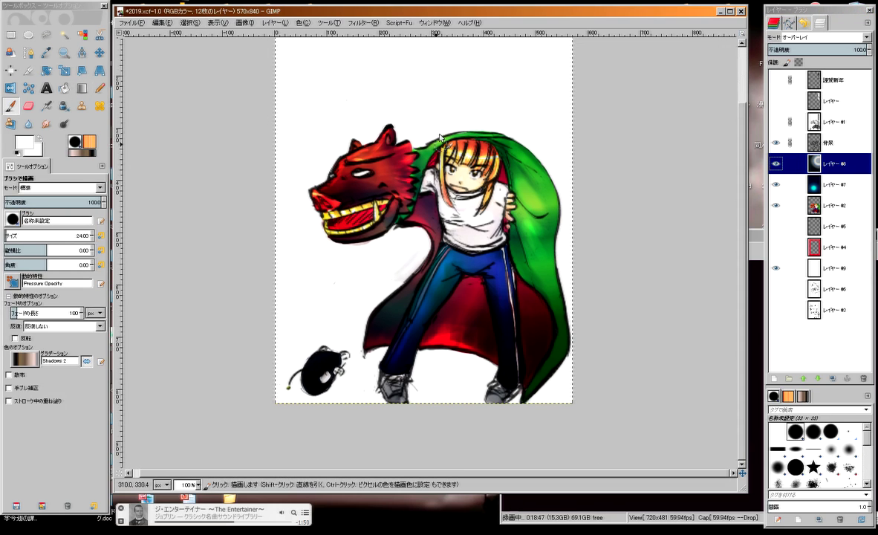
scroll(449, 256, right, 2)
scroll(447, 257, left, 2)
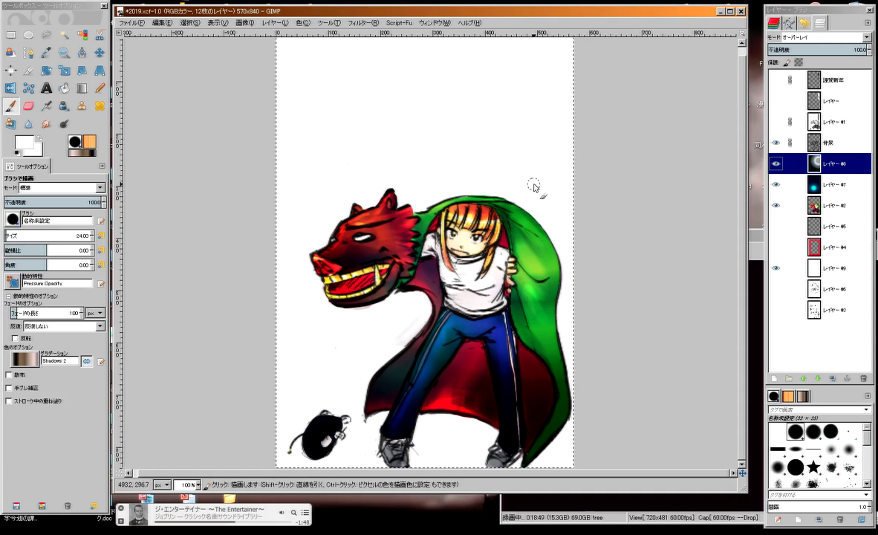
click(787, 157)
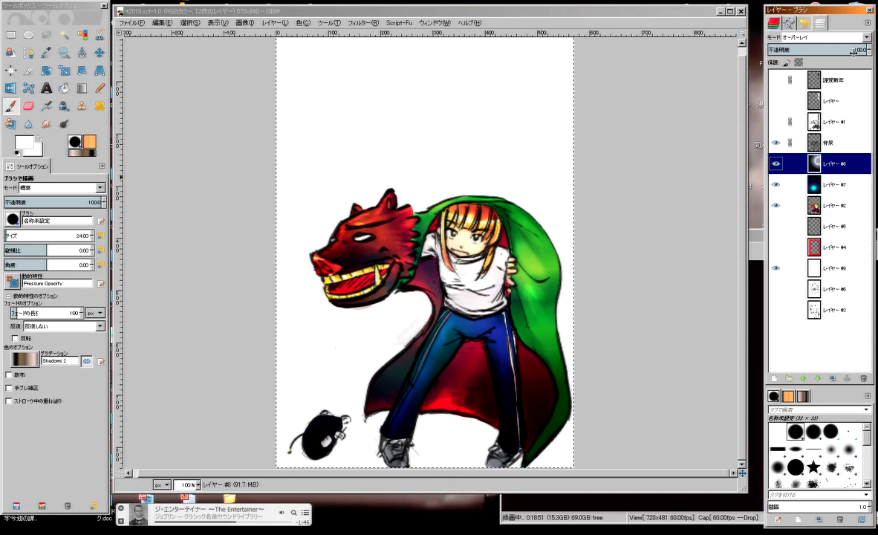
mouse_move(854, 51)
mouse_down()
mouse_move(787, 49)
mouse_move(804, 50)
mouse_up()
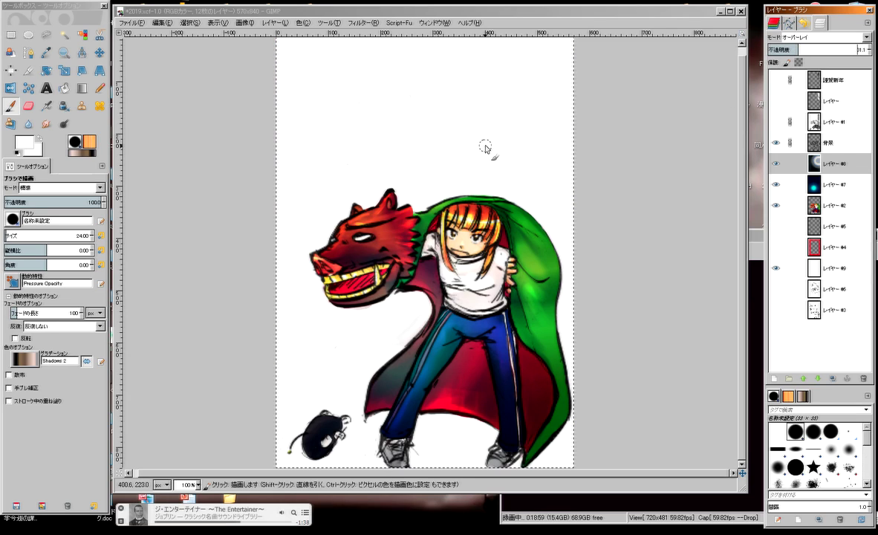
click(63, 106)
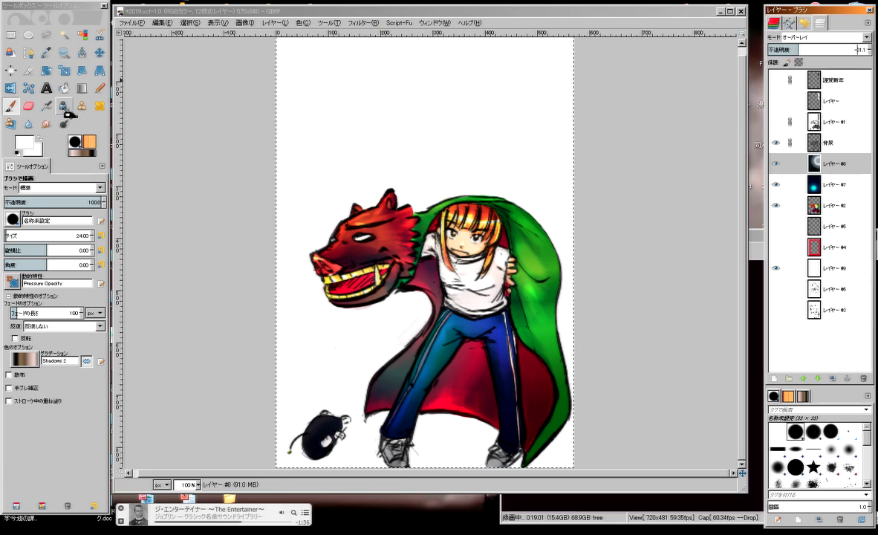
key(minus)
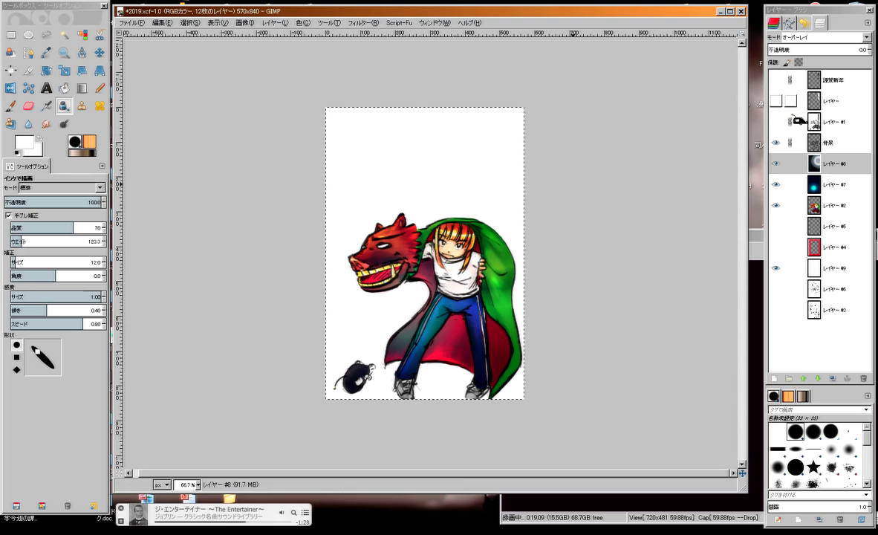
On the coloured-girl layer at 100% zoom, paint white curved swirls on the lower green cloak.
click(826, 212)
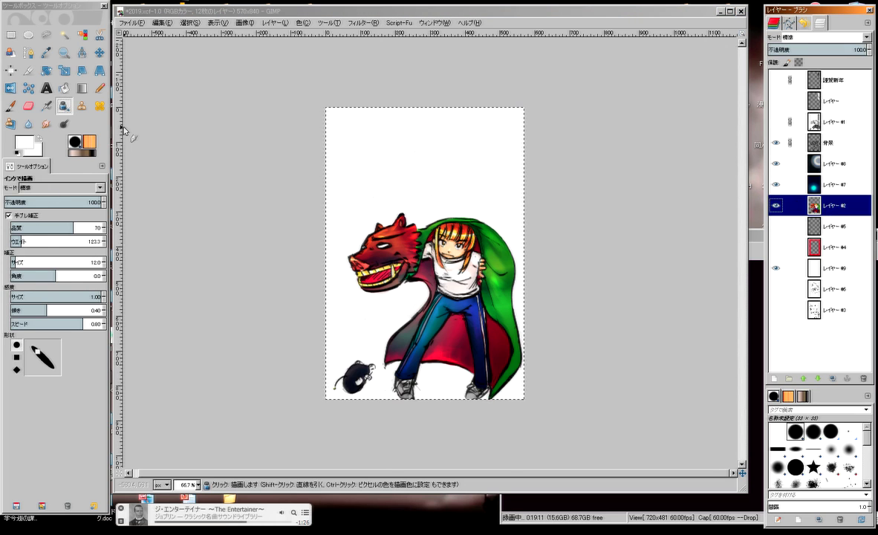
key(1)
scroll(490, 262, up, 2)
scroll(490, 262, up, 1)
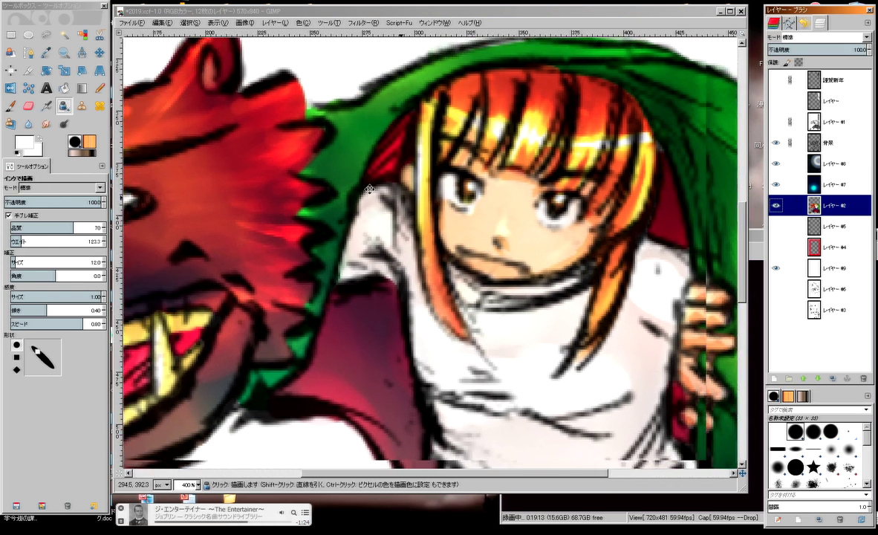
scroll(372, 238, up, 1)
scroll(371, 215, right, 5)
mouse_move(463, 202)
mouse_down()
mouse_move(483, 235)
mouse_move(429, 215)
mouse_move(431, 185)
mouse_up()
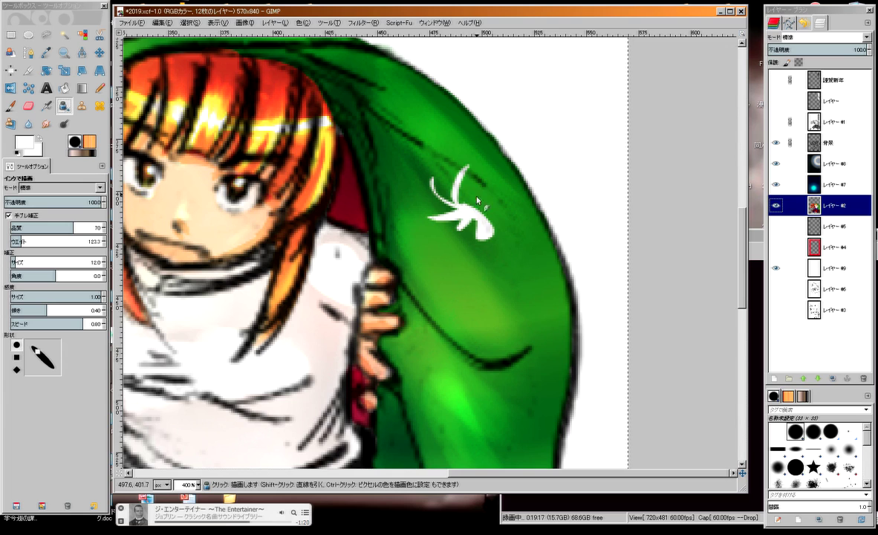
scroll(450, 259, down, 3)
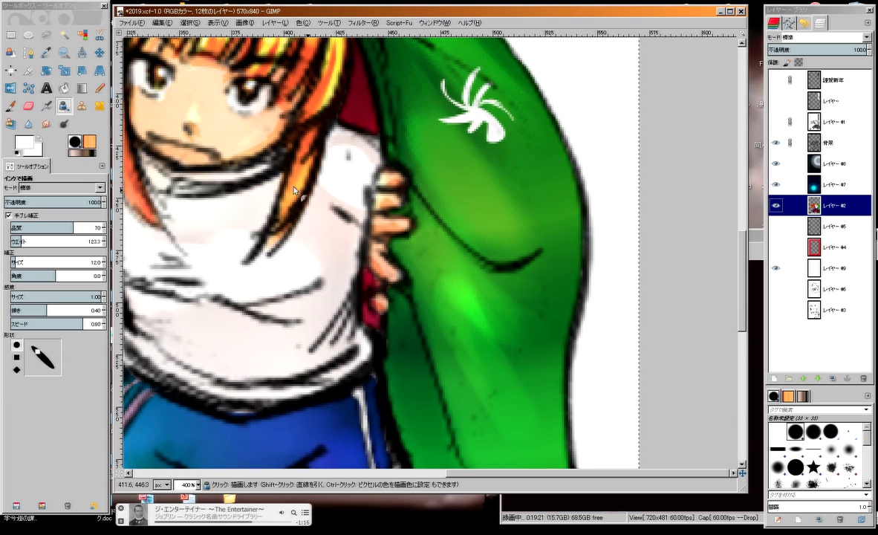
drag(455, 233, 452, 260)
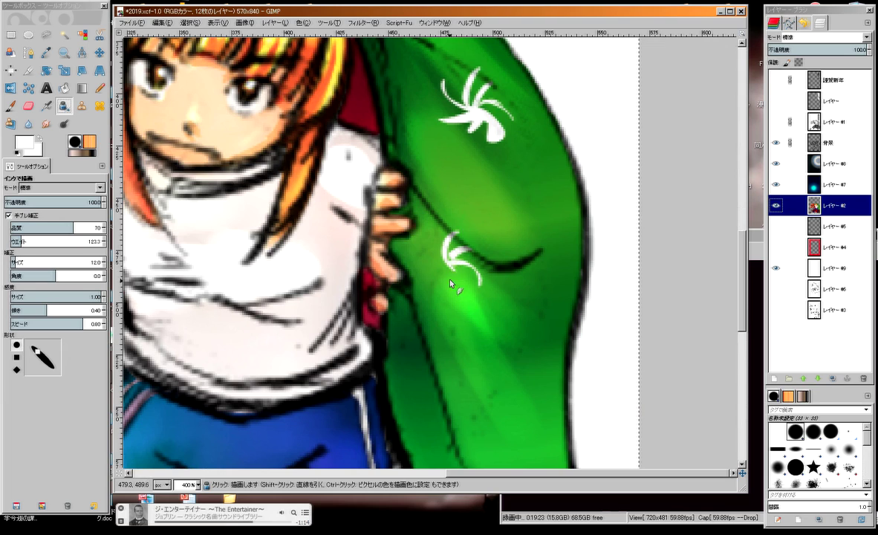
scroll(454, 235, down, 1)
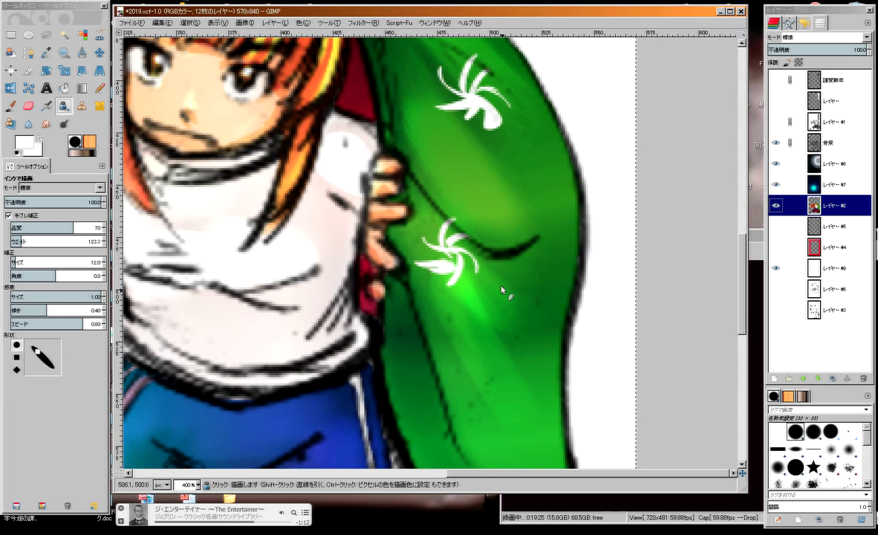
scroll(415, 248, down, 2)
scroll(467, 257, down, 2)
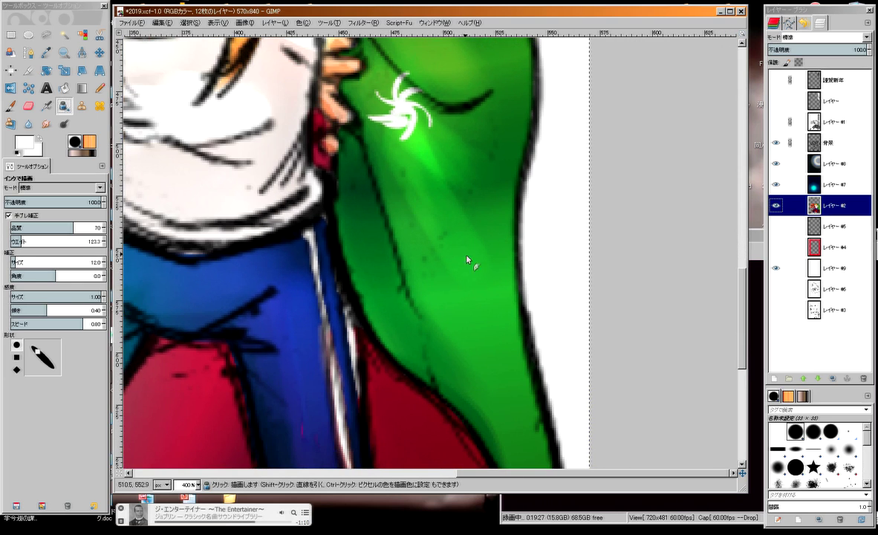
mouse_move(454, 256)
mouse_down()
mouse_move(441, 236)
mouse_move(486, 245)
mouse_move(486, 296)
mouse_move(450, 273)
mouse_move(481, 262)
mouse_up()
Add a curved white petal and more small white pinwheel marks across the cloak.
scroll(461, 260, down, 1)
scroll(475, 284, down, 2)
scroll(445, 246, down, 3)
scroll(445, 245, right, 2)
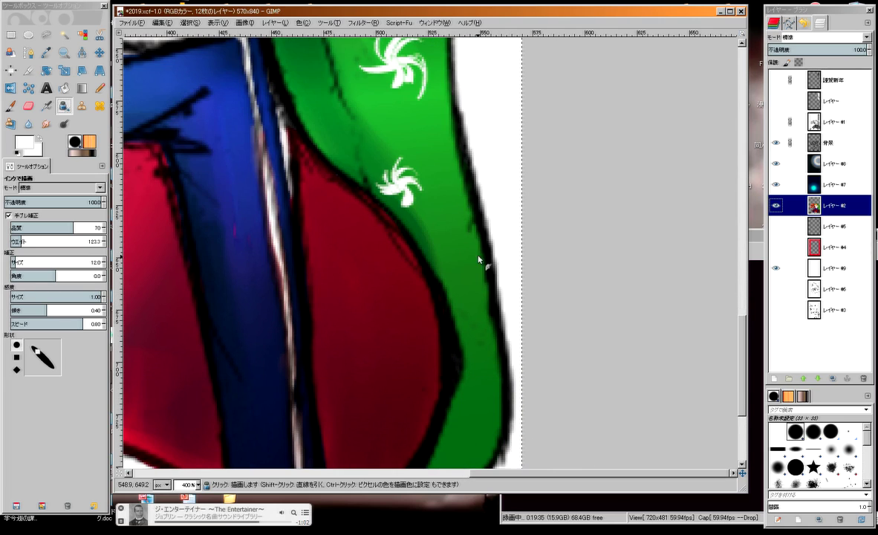
scroll(450, 226, down, 3)
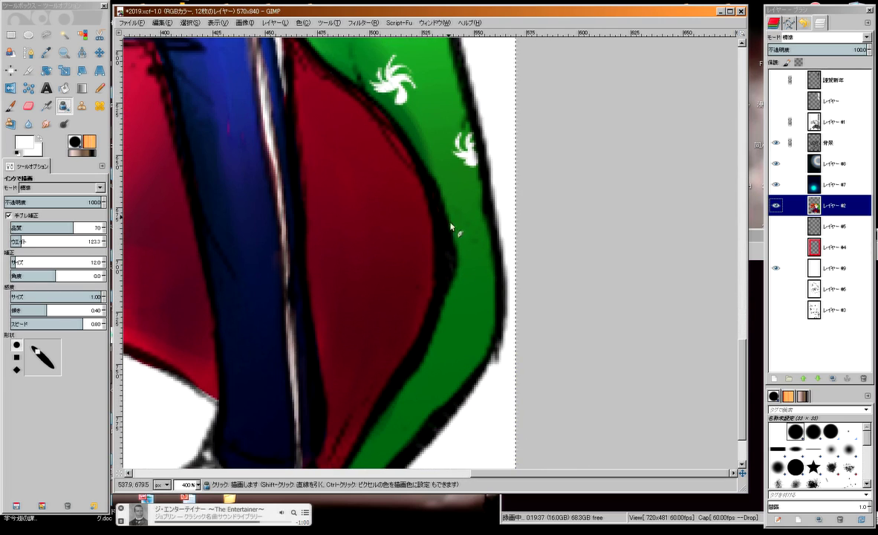
mouse_move(460, 303)
mouse_down()
mouse_move(468, 331)
mouse_move(429, 347)
mouse_move(419, 340)
mouse_up()
scroll(460, 291, down, 2)
scroll(460, 291, left, 1)
scroll(450, 261, down, 2)
scroll(450, 261, left, 2)
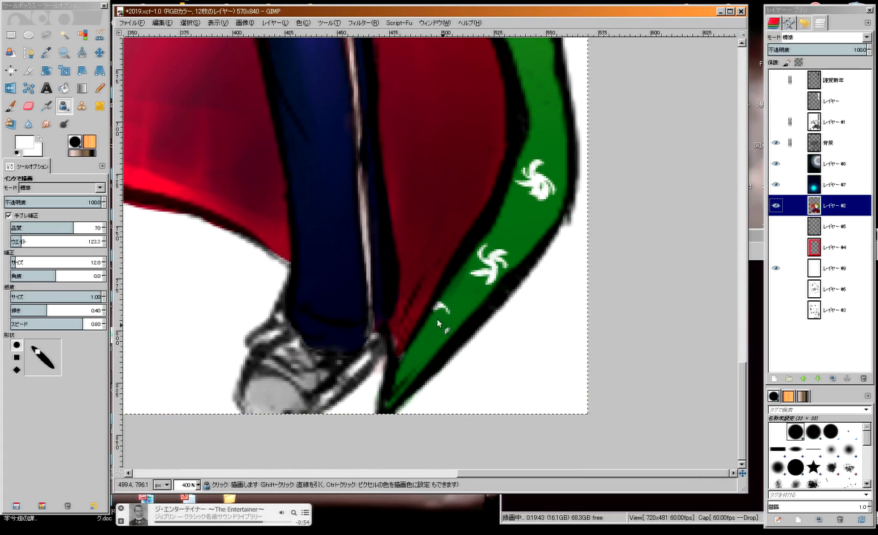
scroll(424, 305, up, 5)
scroll(425, 305, right, 2)
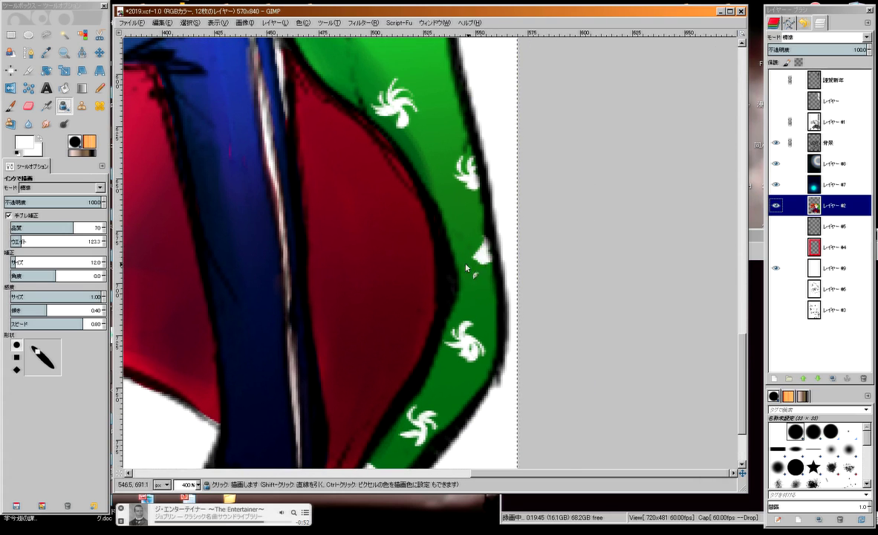
scroll(489, 269, up, 2)
scroll(460, 297, up, 1)
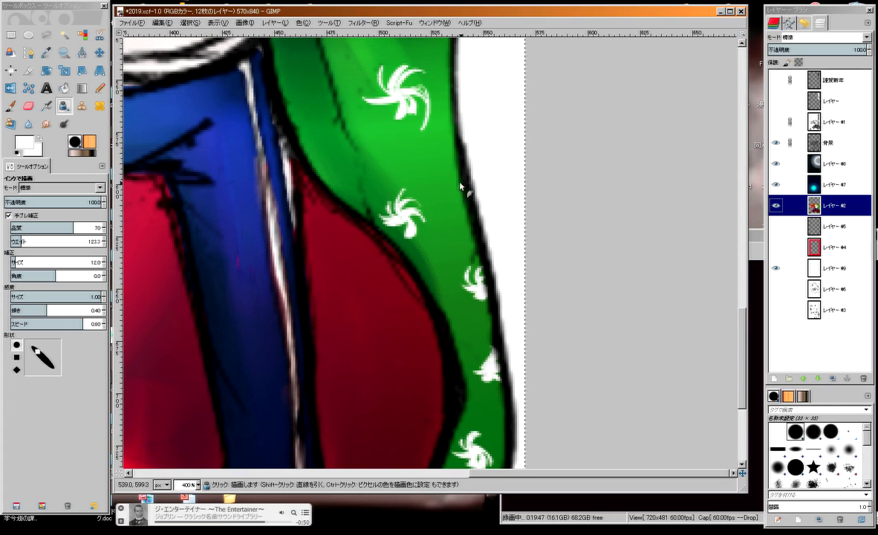
scroll(433, 204, up, 1)
scroll(433, 205, left, 1)
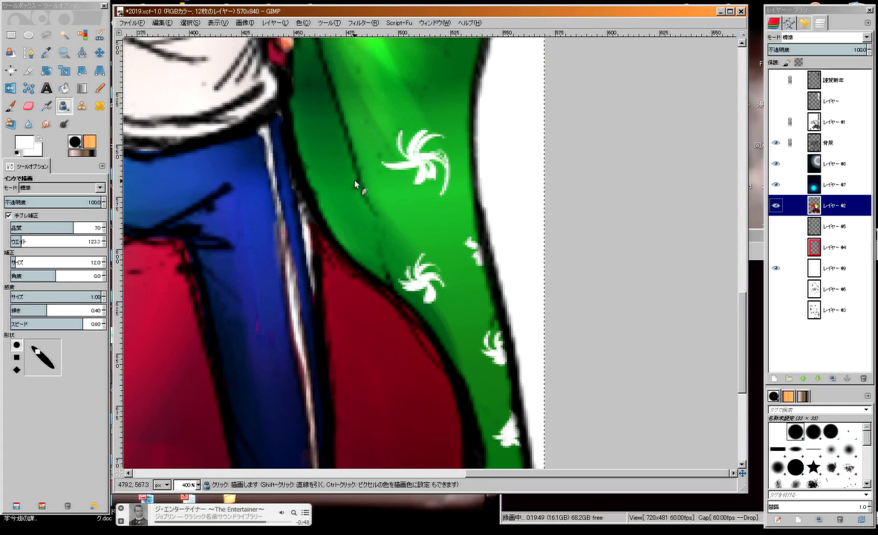
mouse_move(356, 174)
mouse_down()
mouse_move(376, 196)
mouse_move(332, 173)
mouse_move(371, 167)
mouse_up()
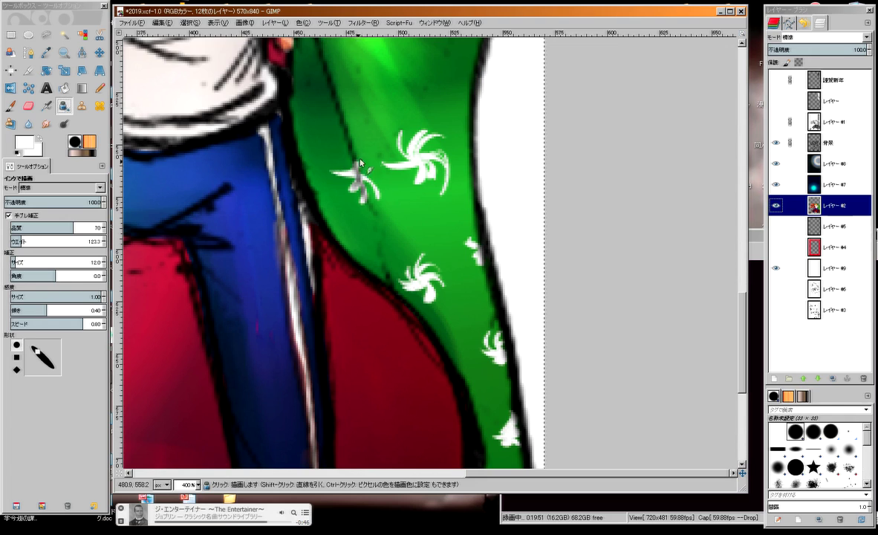
scroll(360, 179, up, 3)
scroll(359, 179, right, 2)
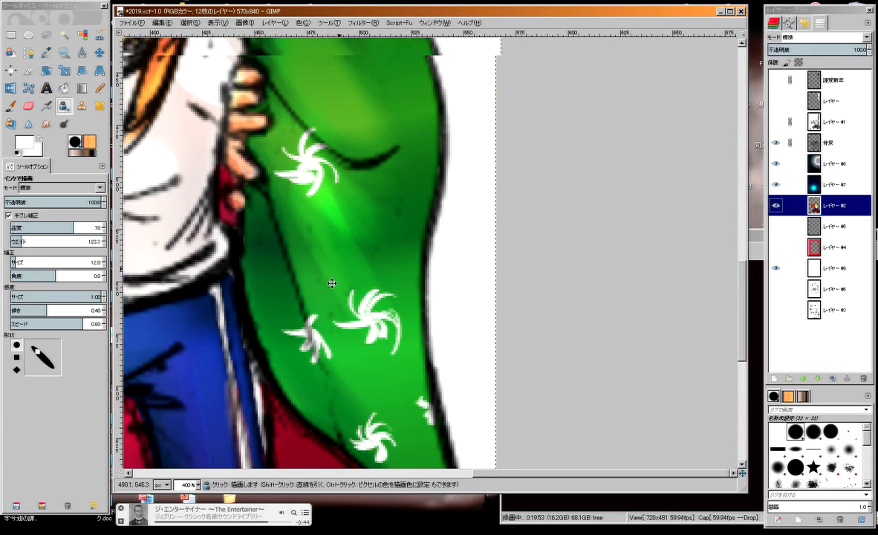
drag(387, 179, 400, 197)
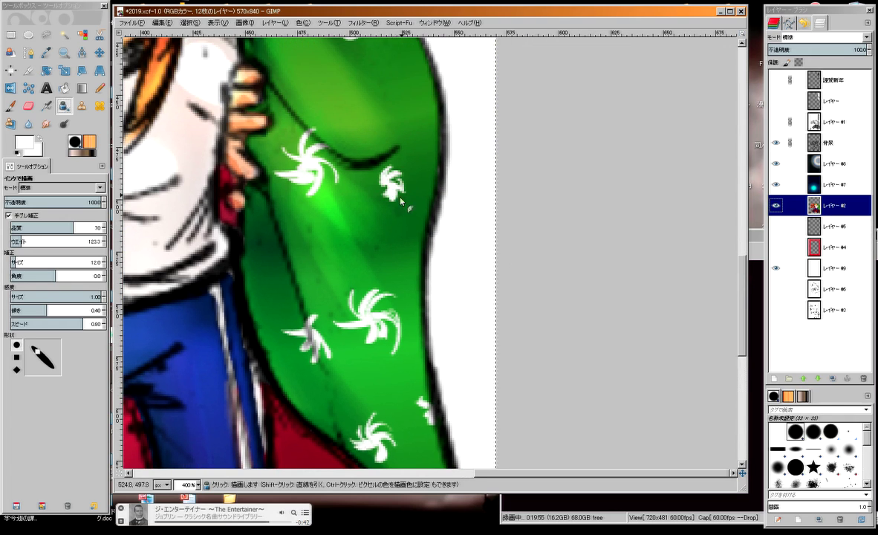
Add a small white mark on the upper cloak, touch up a flower mark, then zoom out.
scroll(380, 142, up, 2)
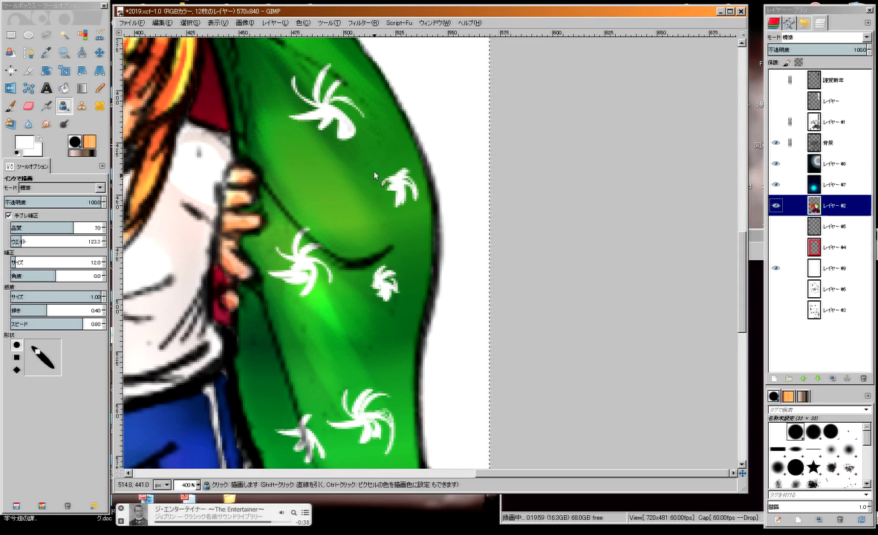
scroll(315, 258, up, 3)
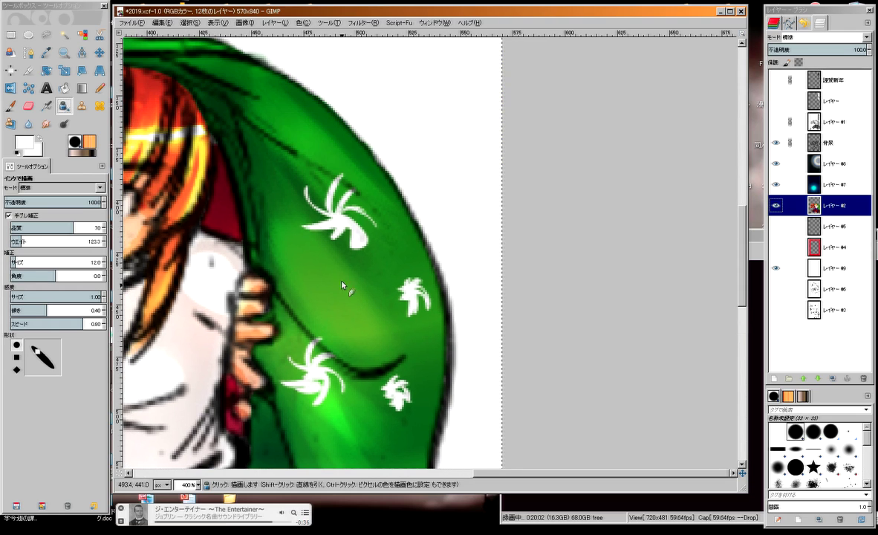
drag(306, 122, 310, 148)
scroll(282, 216, up, 3)
scroll(290, 228, left, 3)
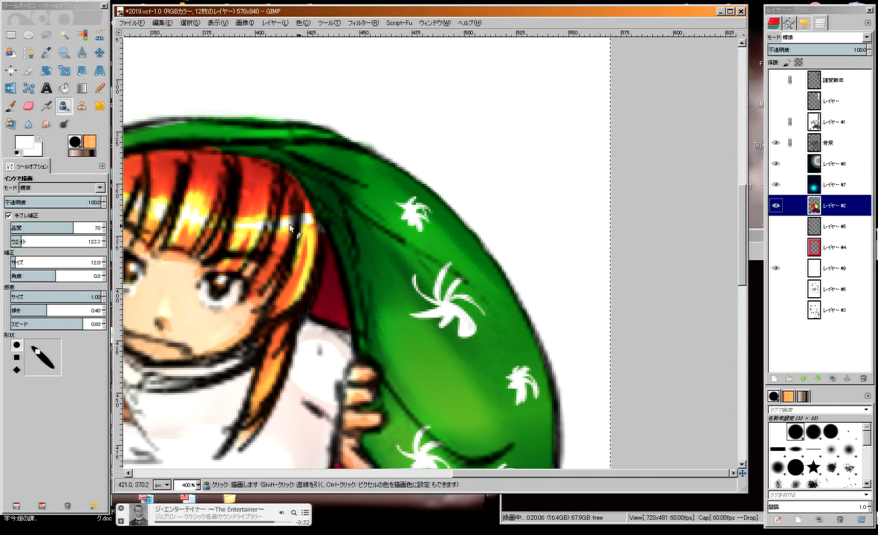
scroll(289, 228, left, 2)
scroll(267, 133, left, 5)
scroll(315, 124, up, 1)
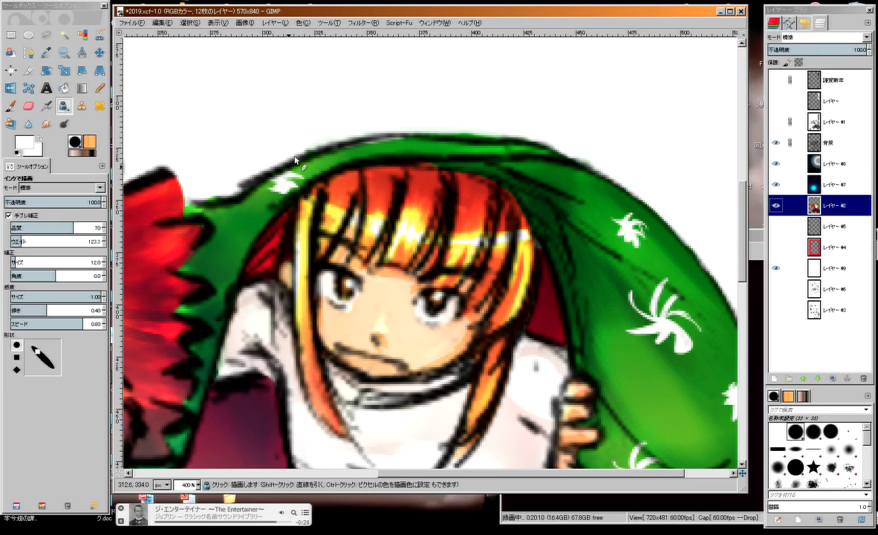
scroll(295, 158, down, 2)
scroll(285, 156, down, 2)
scroll(274, 154, left, 2)
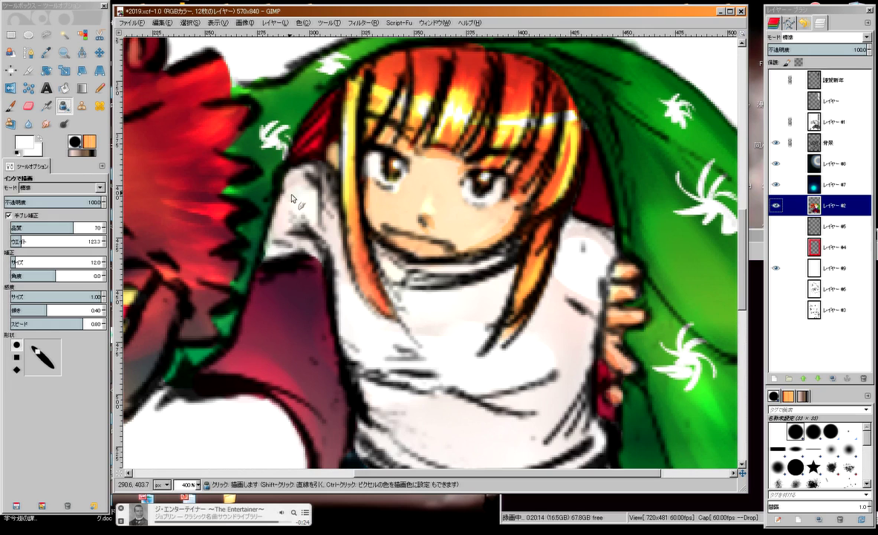
scroll(252, 223, up, 2)
scroll(426, 195, up, 1)
scroll(425, 194, right, 3)
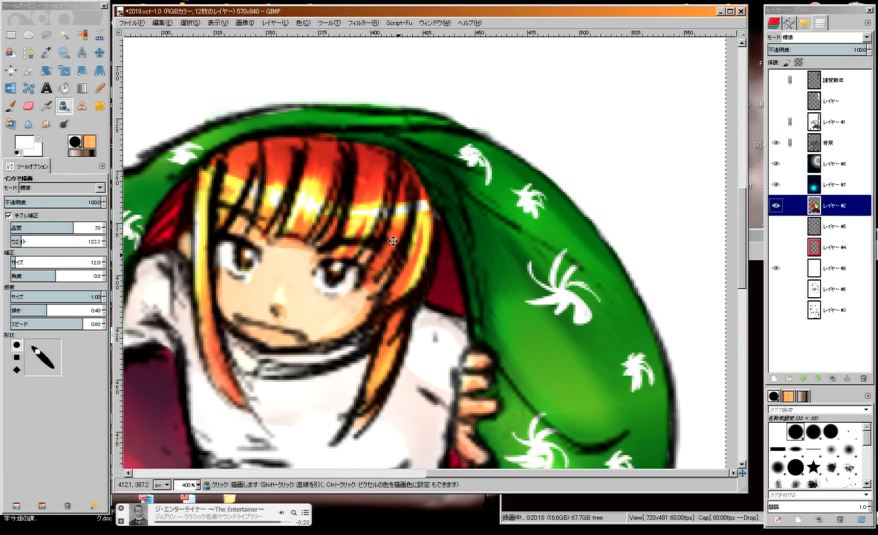
scroll(362, 223, down, 3)
scroll(362, 223, right, 1)
scroll(346, 305, down, 2)
scroll(346, 305, right, 1)
scroll(345, 305, down, 2)
scroll(346, 306, right, 1)
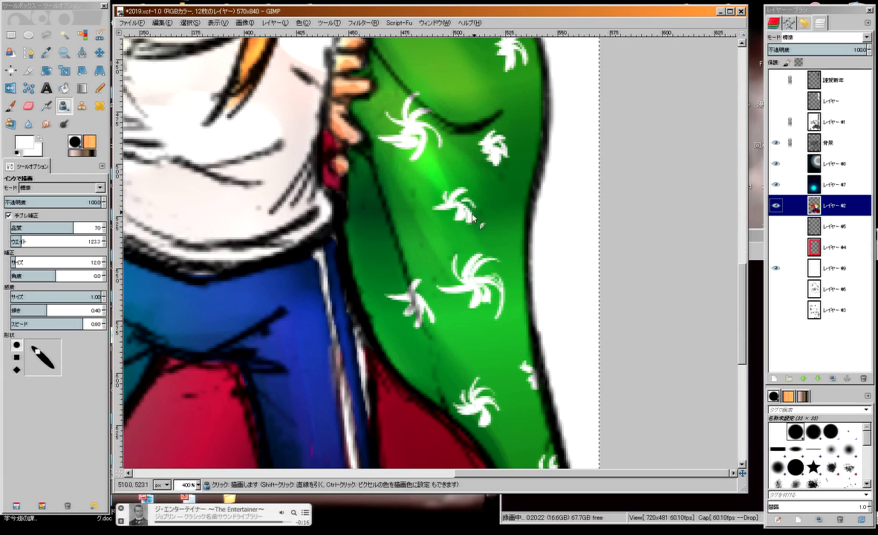
scroll(438, 204, left, 1)
mouse_move(396, 222)
mouse_down()
mouse_move(386, 225)
mouse_move(394, 199)
mouse_move(375, 220)
mouse_move(398, 210)
mouse_up()
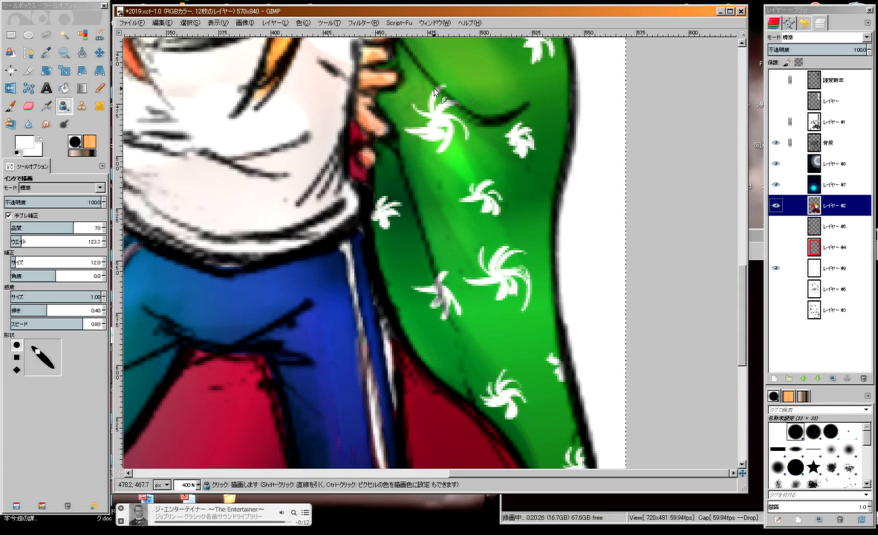
key(minus)
key(minus)
key(minus)
key(minus)
key(minus)
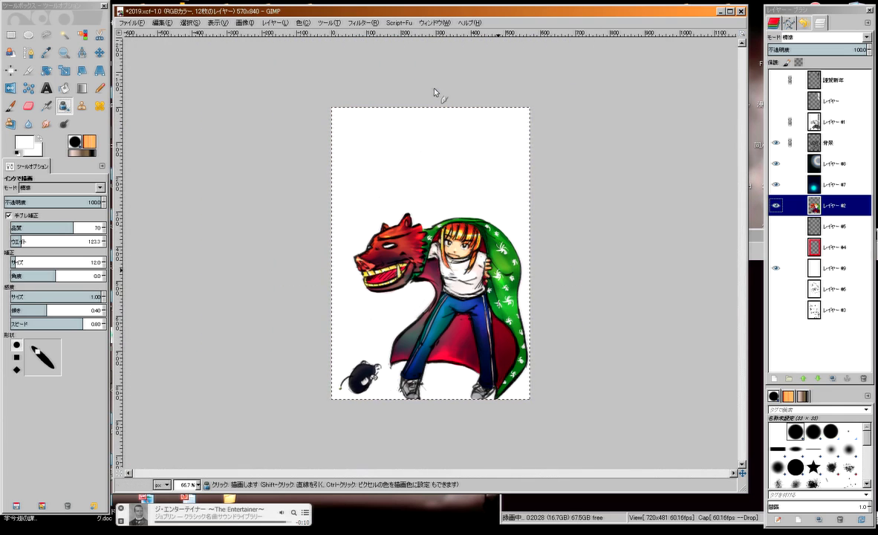
Show the red double-border layer and colorize it crimson: hue 0, saturation 71, lightness 16.
scroll(436, 255, down, 3)
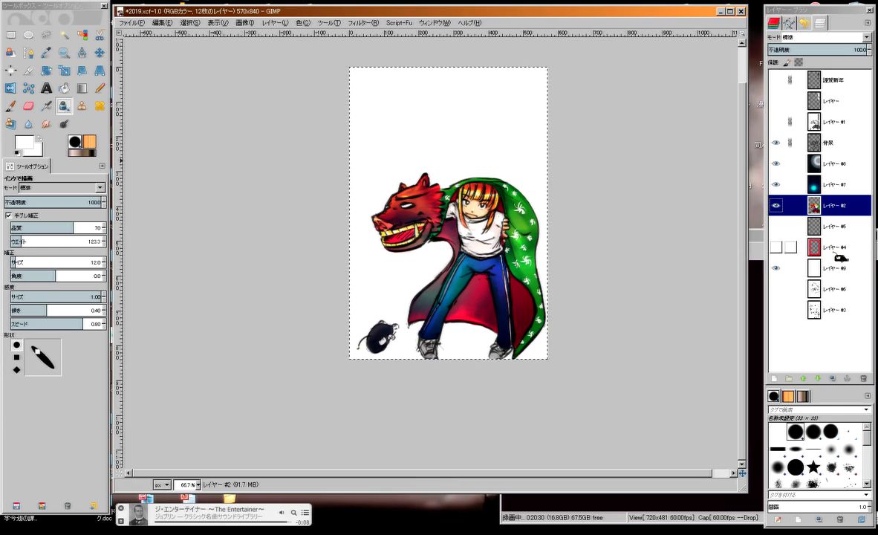
click(776, 247)
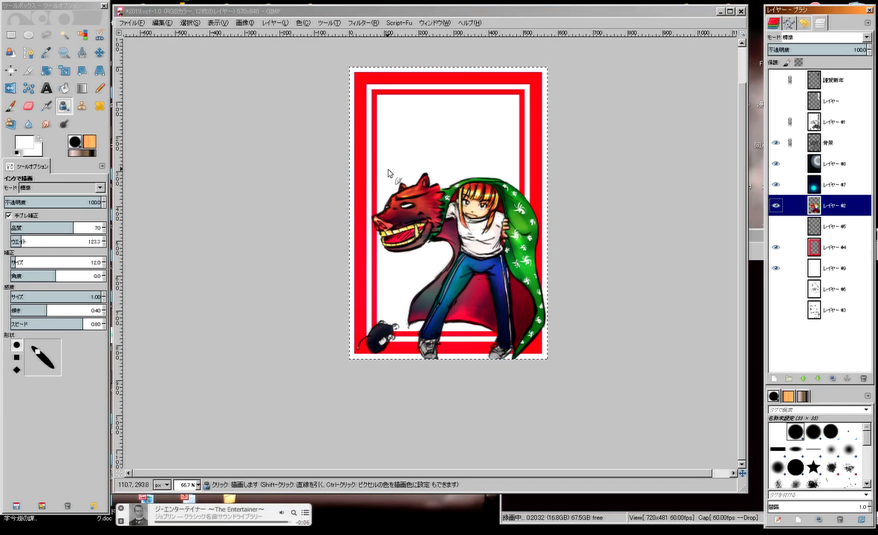
click(834, 247)
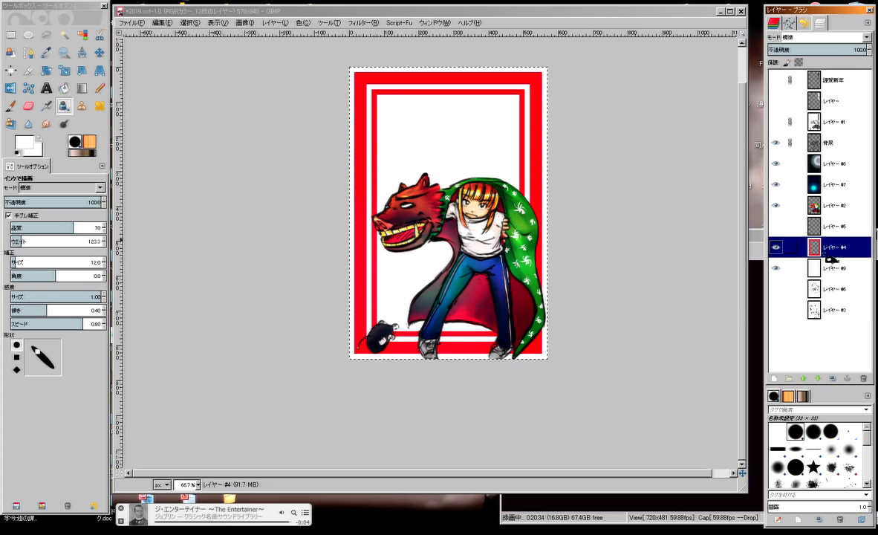
click(302, 23)
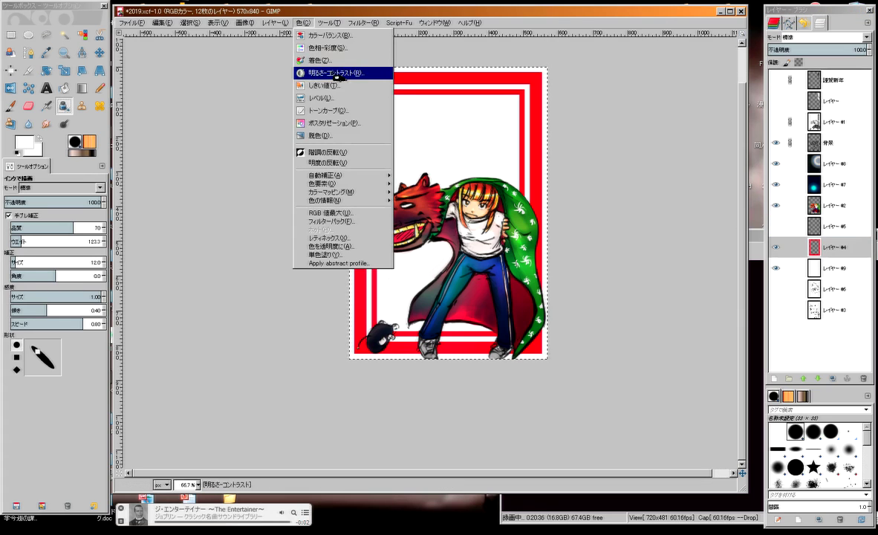
click(340, 60)
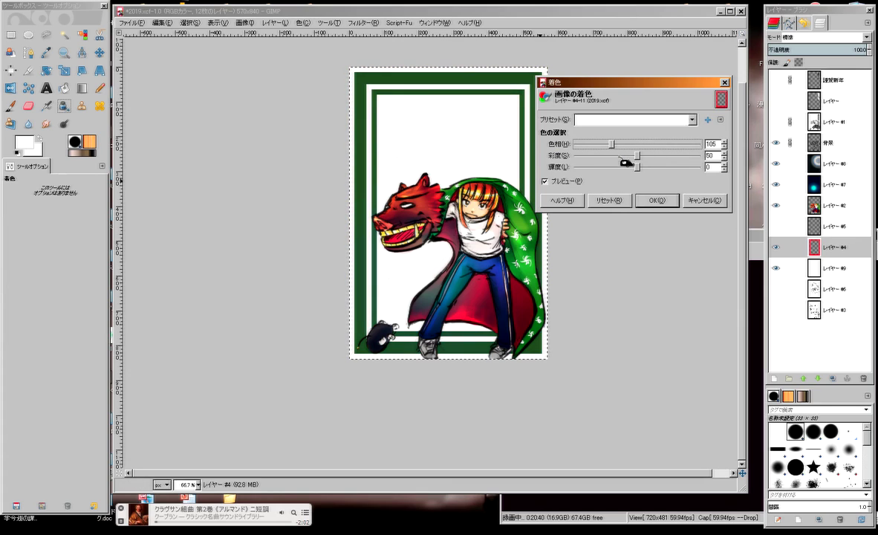
drag(632, 144, 575, 145)
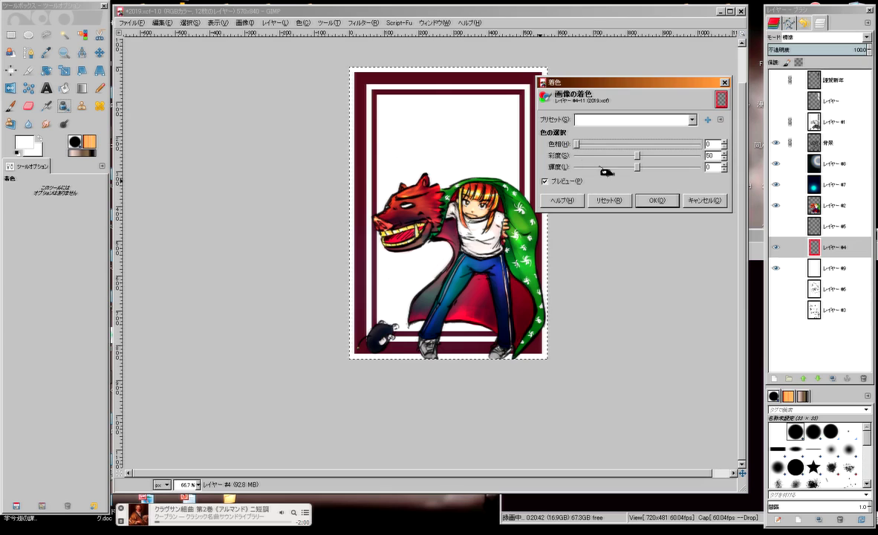
mouse_move(636, 155)
mouse_down()
mouse_move(624, 156)
mouse_move(663, 156)
mouse_move(649, 168)
mouse_up()
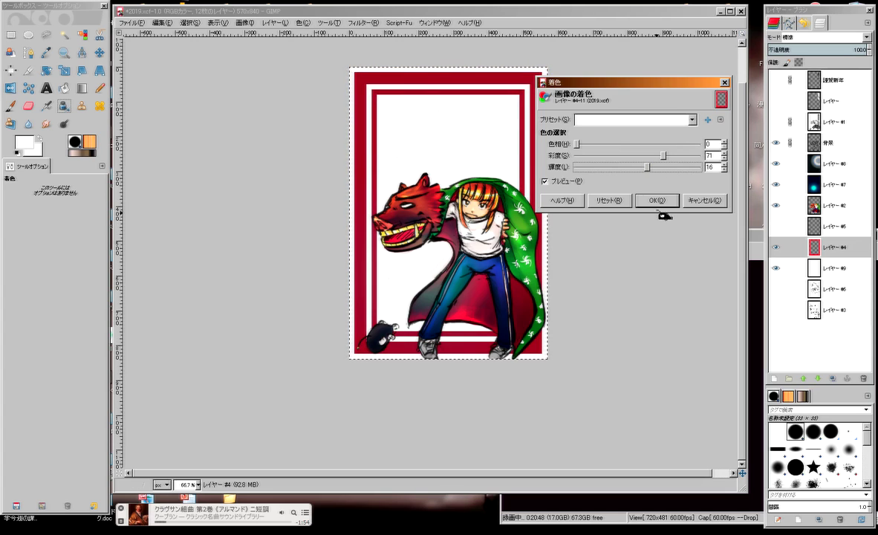
click(656, 200)
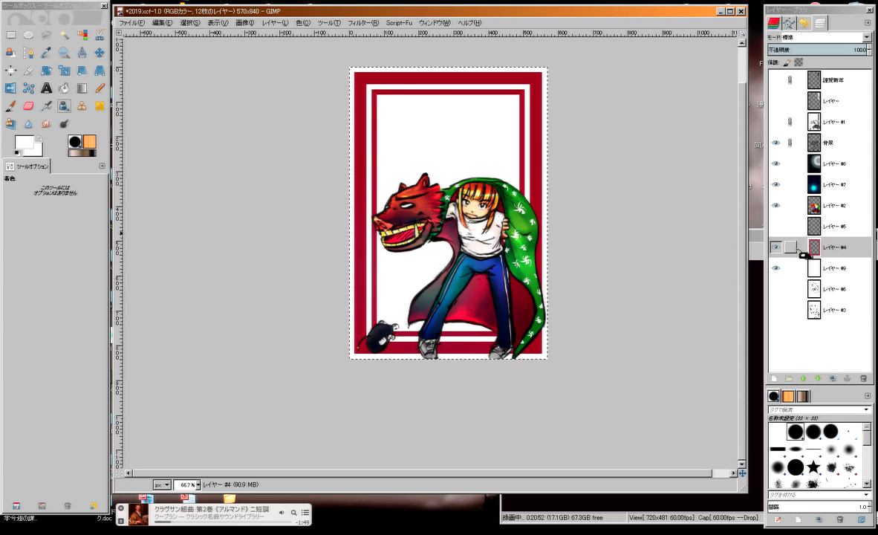
Reselect Layer #2, leaving the figure uncolorized, and check the foreground colour.
drag(793, 247, 831, 211)
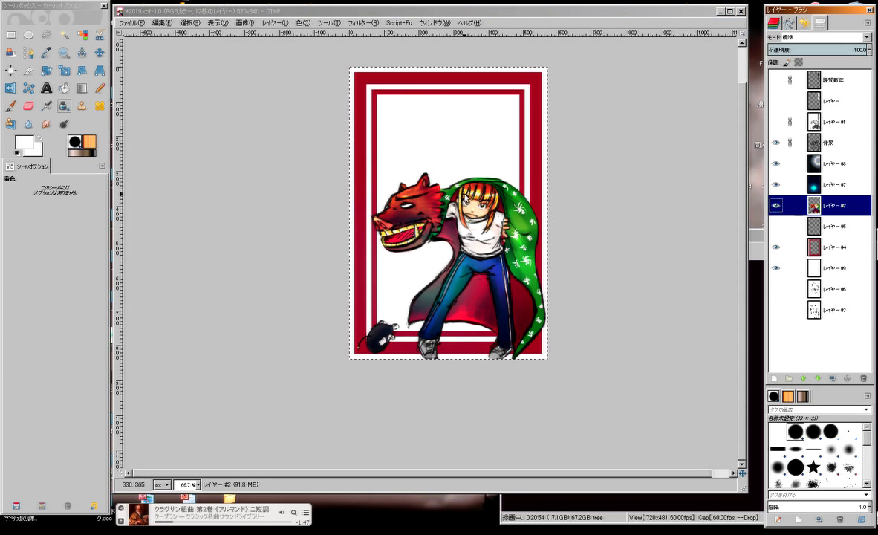
ctrl+scroll(464, 198, up, 4)
scroll(464, 198, up, 5)
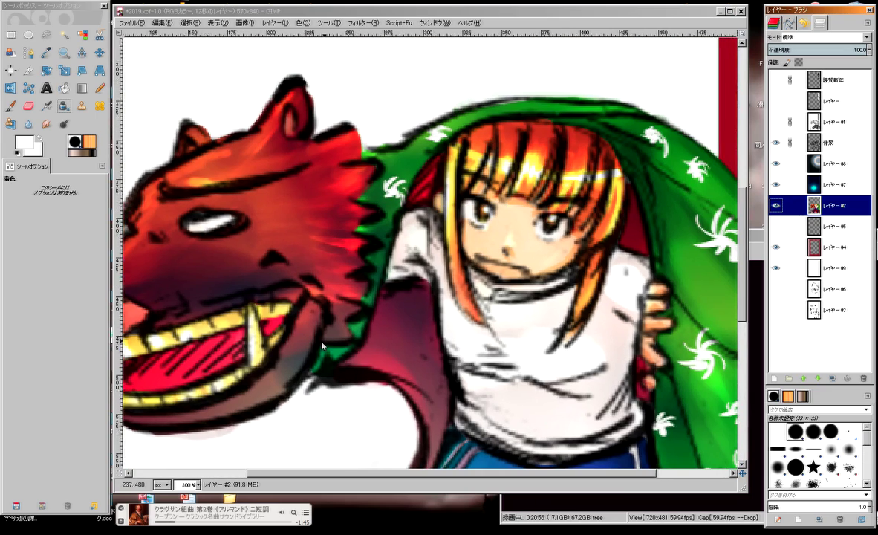
click(437, 137)
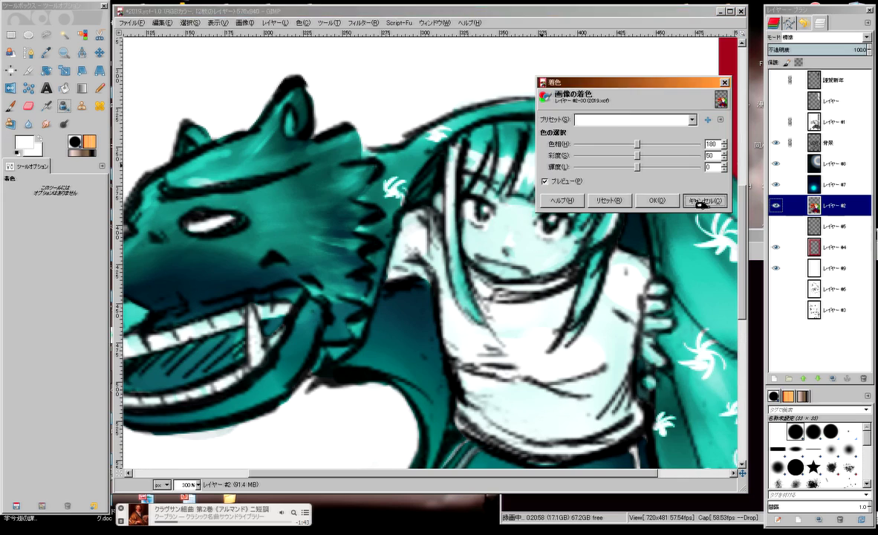
click(703, 200)
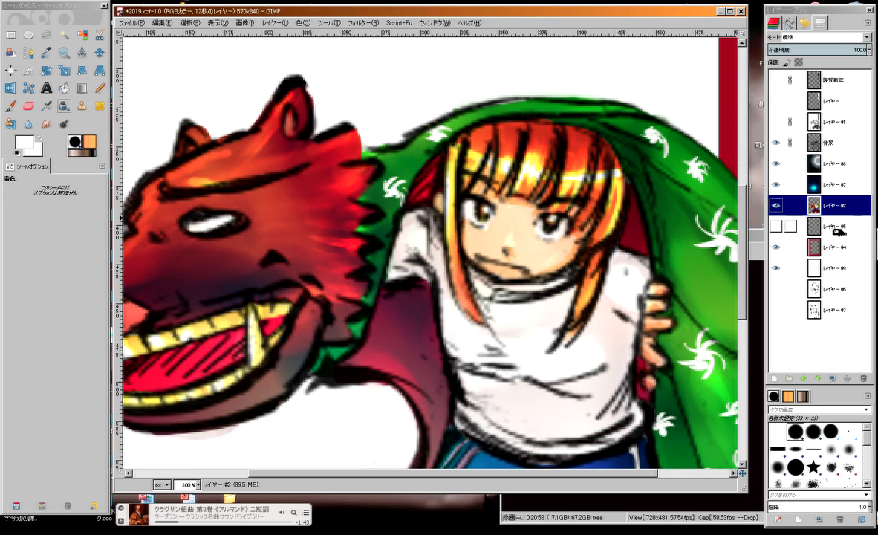
click(25, 141)
click(409, 290)
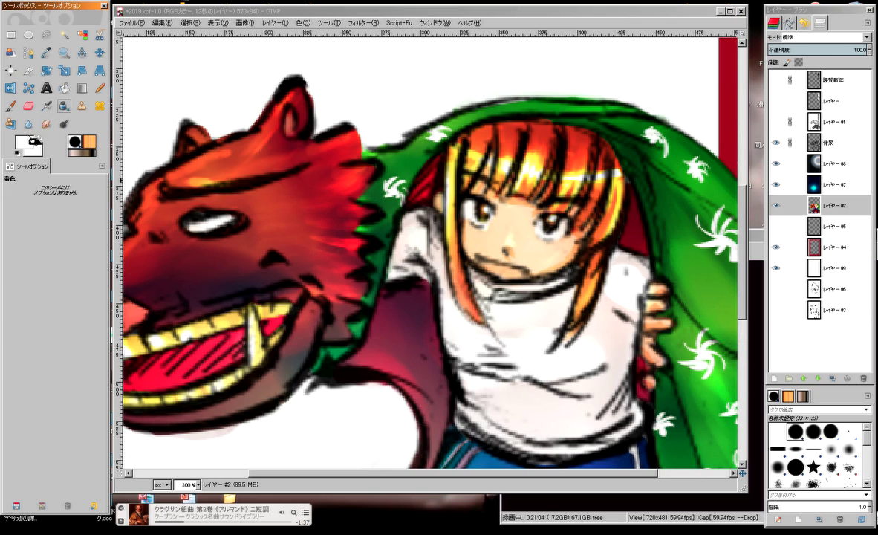
Switch to the Paintbrush and shrink the brush size to about 4.
click(11, 106)
click(12, 217)
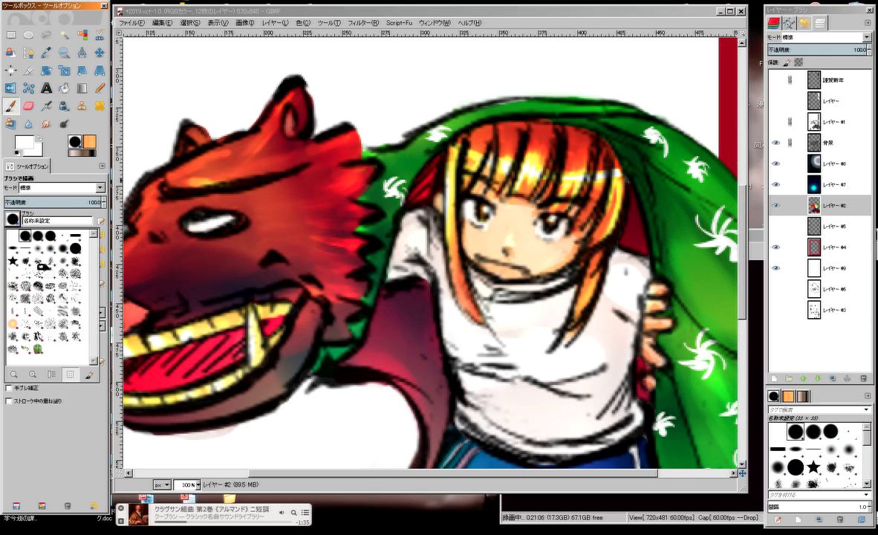
click(29, 227)
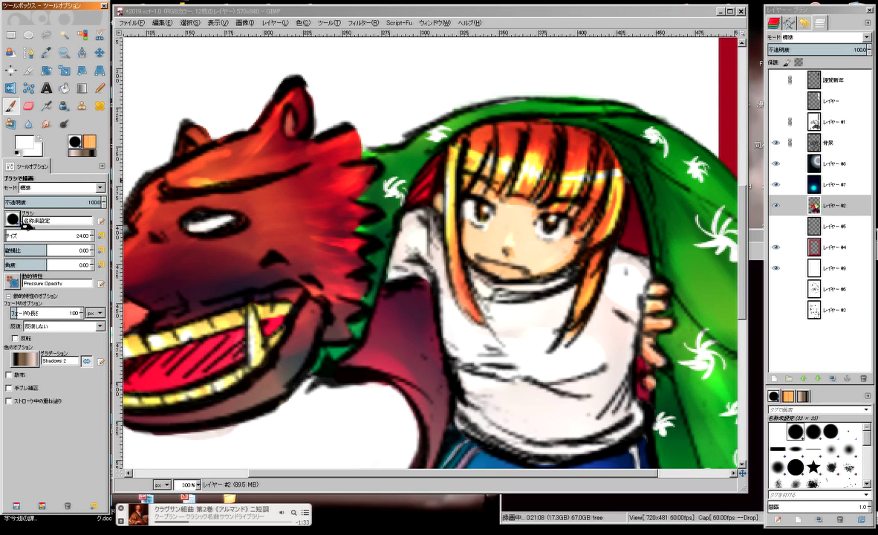
drag(13, 236, 2, 239)
Paint light pink strokes along the lion head's ear edge and beside the green cloak.
scroll(95, 237, down, 1)
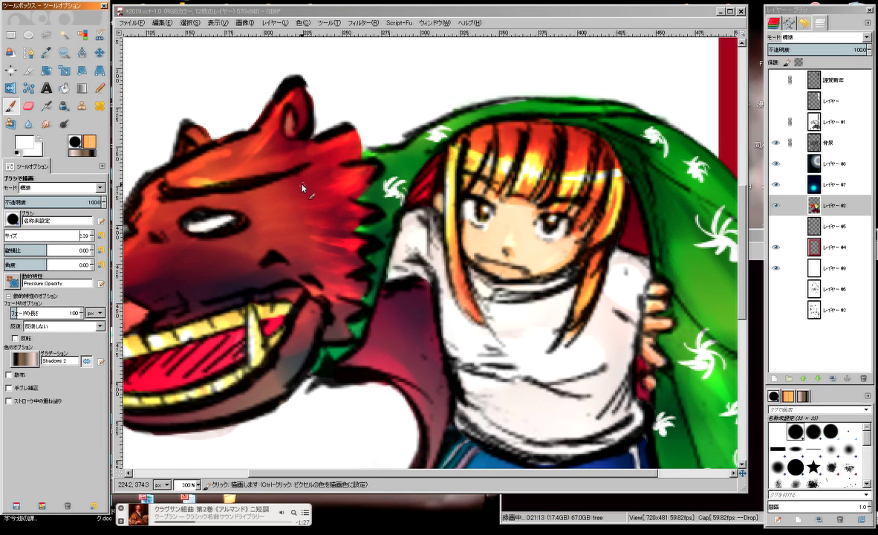
drag(313, 151, 335, 148)
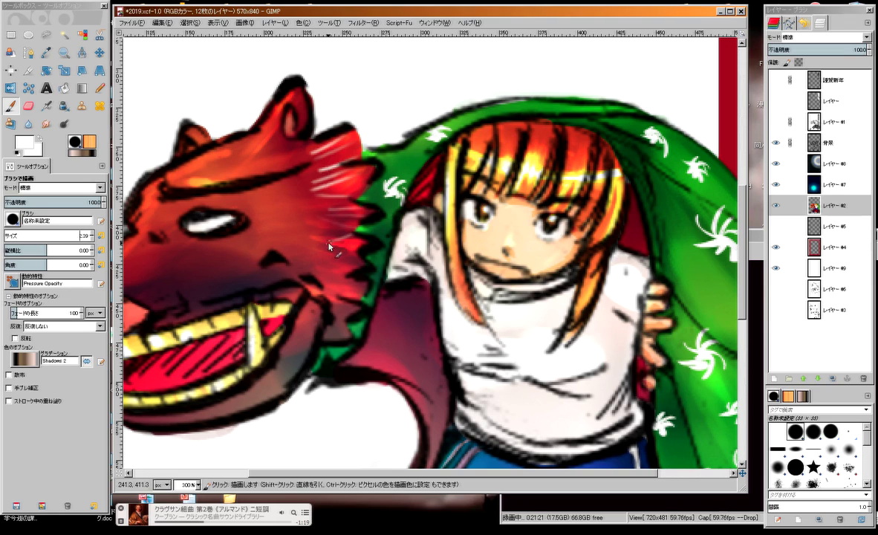
drag(354, 247, 365, 244)
scroll(341, 337, up, 1)
scroll(280, 195, up, 3)
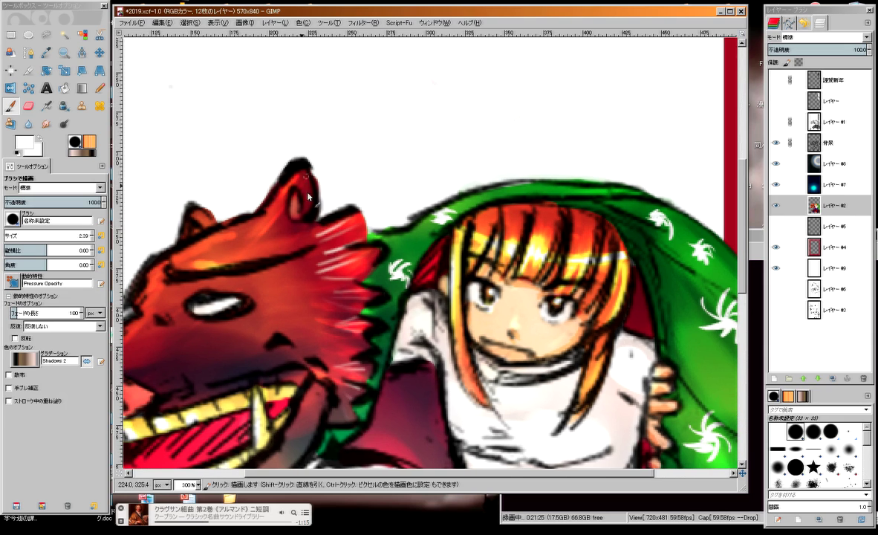
drag(327, 235, 369, 142)
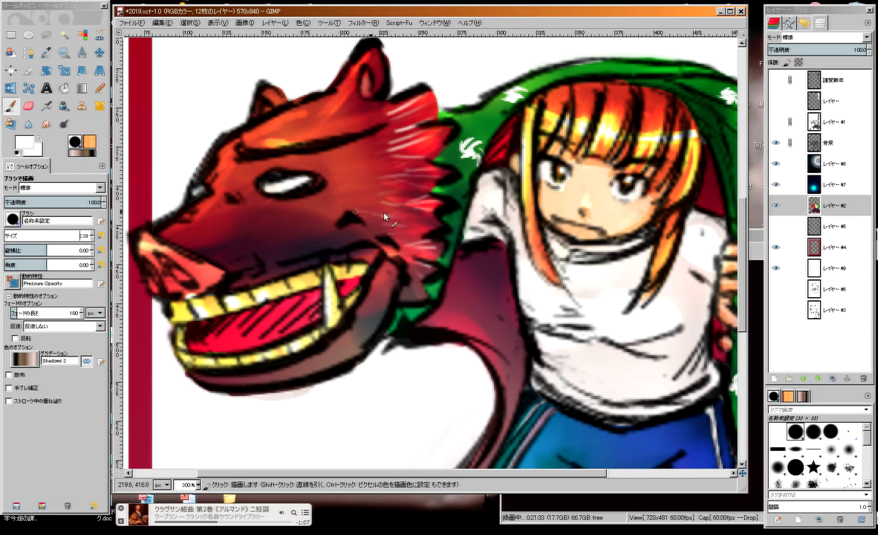
scroll(400, 208, down, 1)
scroll(416, 237, down, 1)
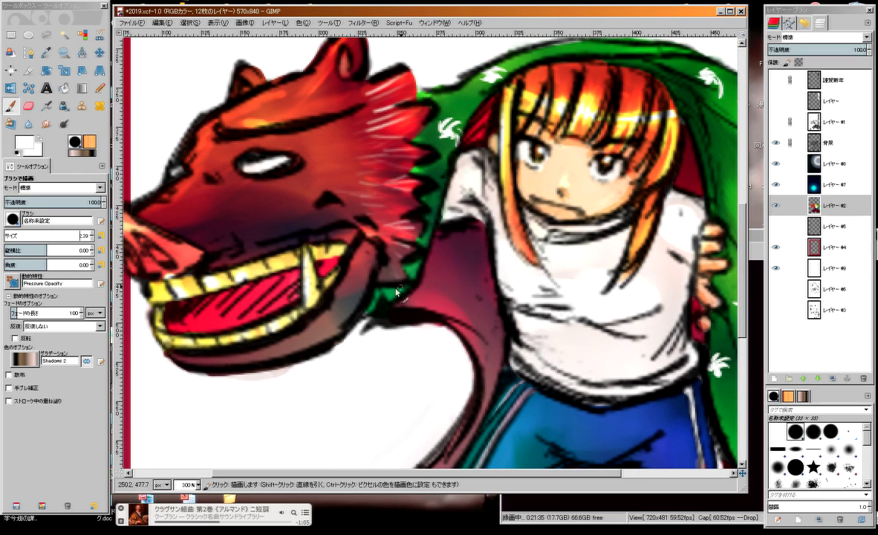
Zoom out and scroll to view the whole card.
key(minus)
key(minus)
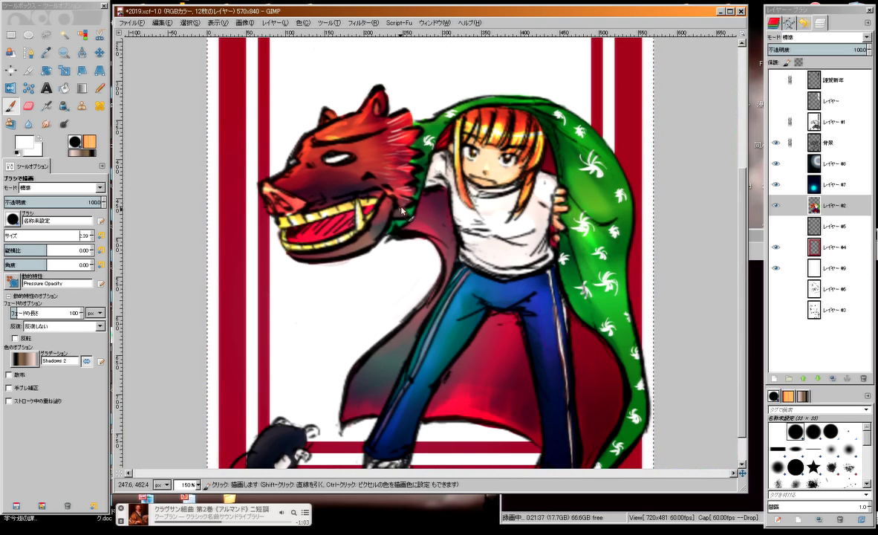
scroll(345, 265, up, 3)
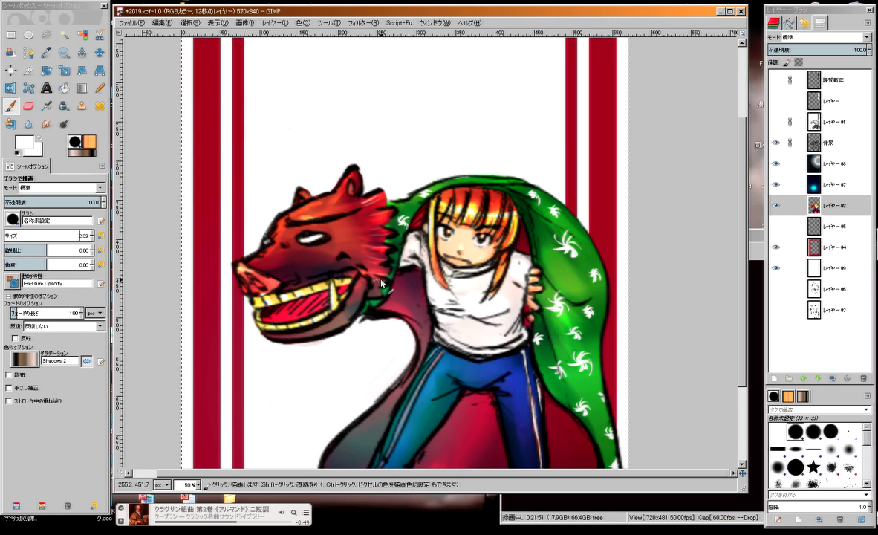
scroll(396, 221, left, 2)
scroll(401, 212, down, 2)
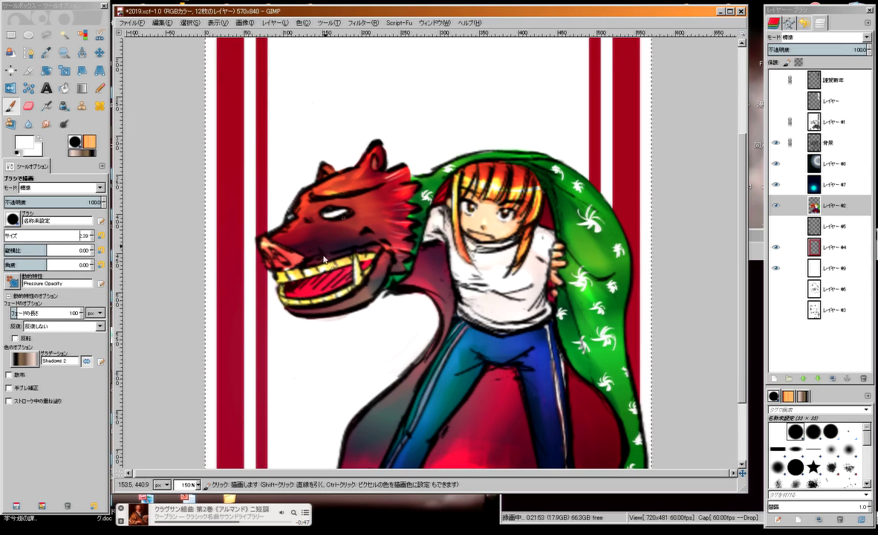
scroll(346, 207, down, 2)
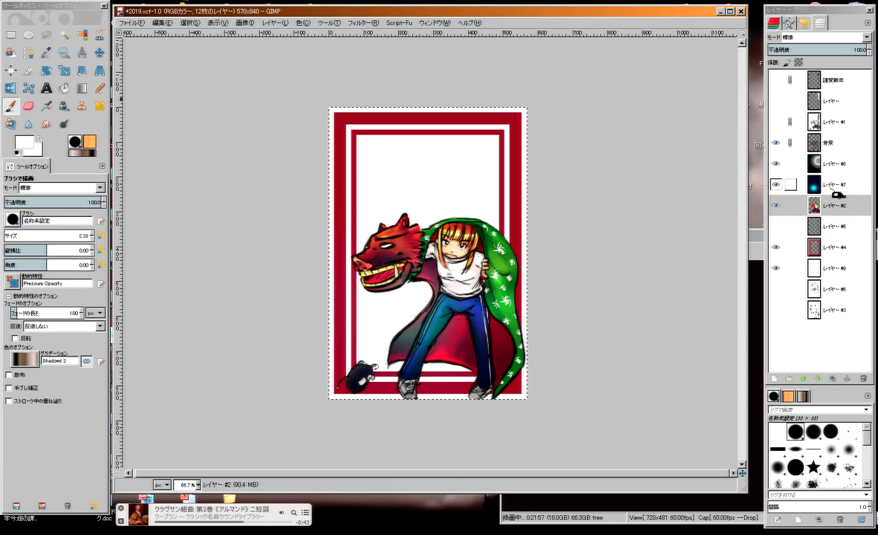
Add a new layer above the background and set up the Ink tool in black.
click(848, 141)
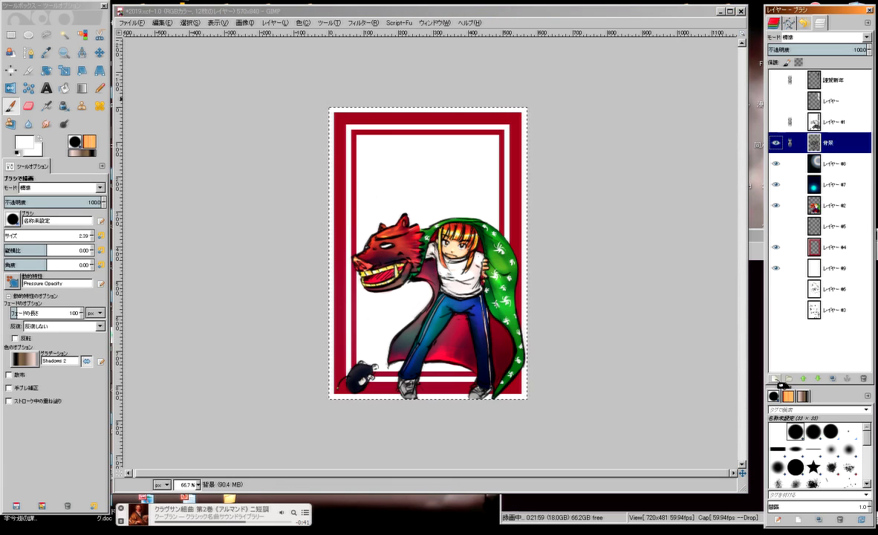
click(775, 378)
click(778, 459)
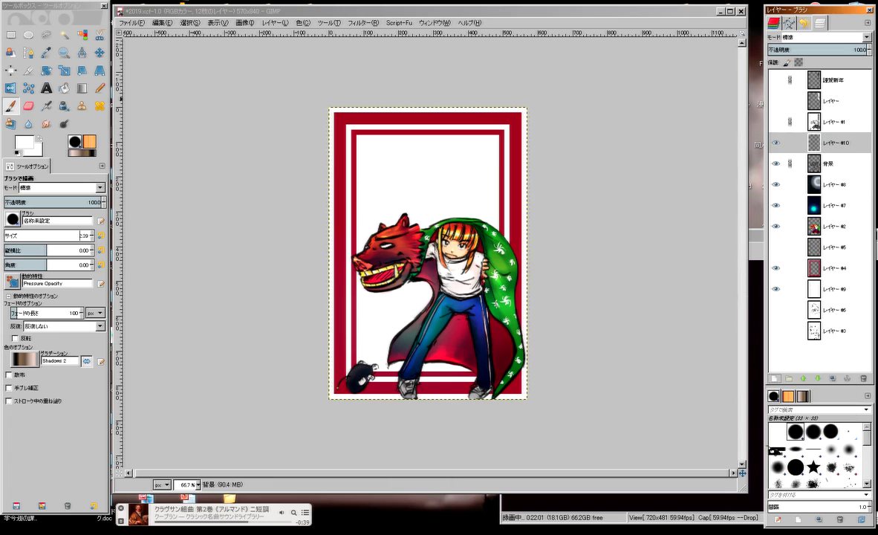
click(64, 106)
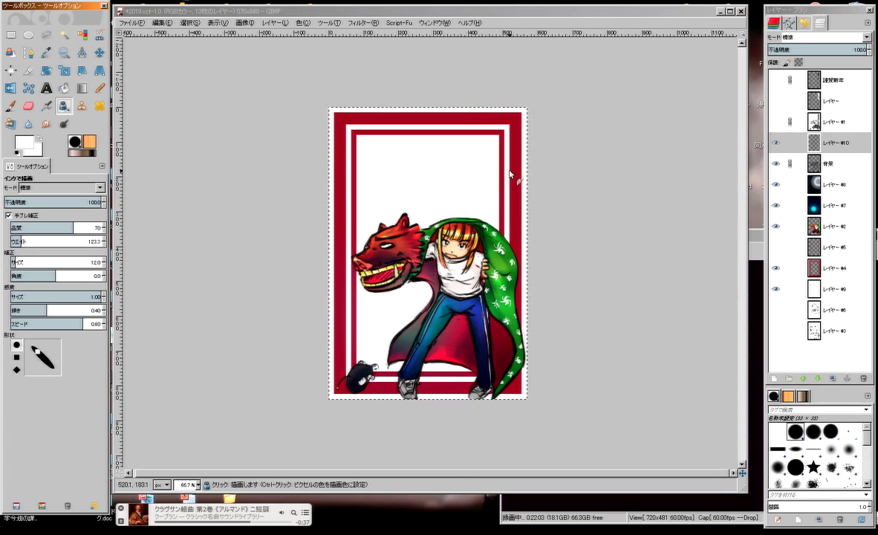
click(18, 152)
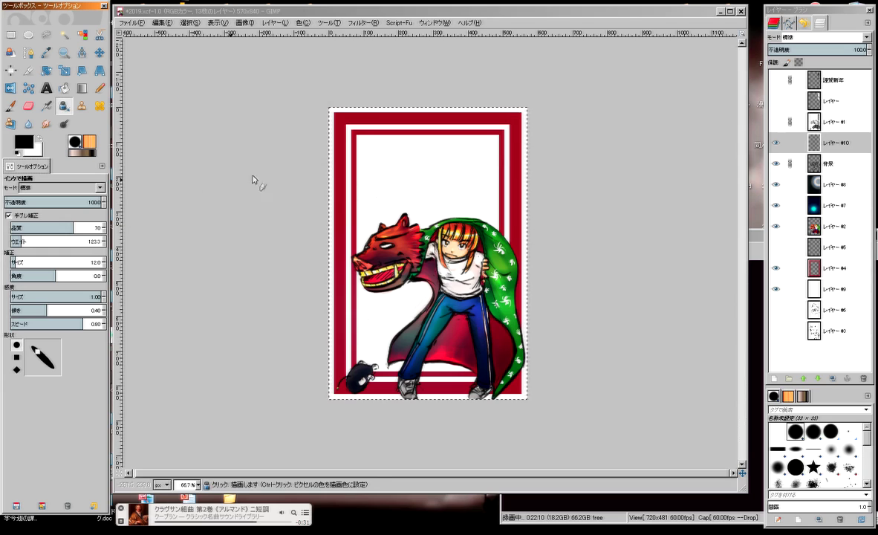
drag(394, 176, 518, 157)
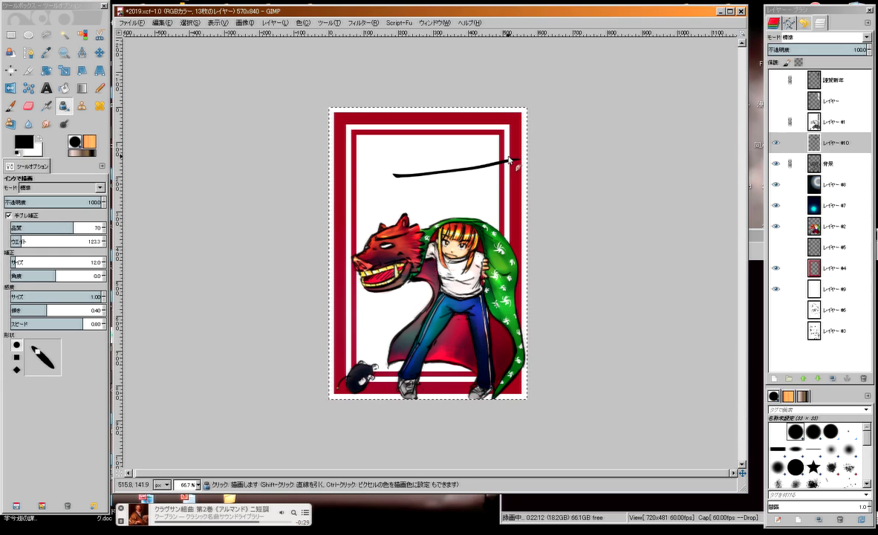
key(ctrl+z)
Write 2019 at the top left, then undo the greeting strokes drafted beneath it.
key(1)
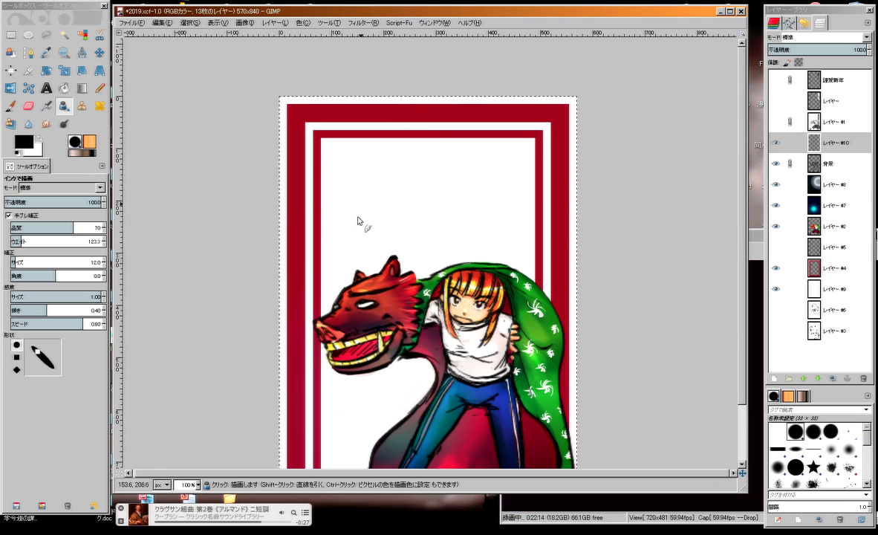
scroll(336, 183, down, 2)
mouse_move(318, 98)
mouse_down()
mouse_move(338, 112)
mouse_move(368, 111)
mouse_move(406, 136)
mouse_up()
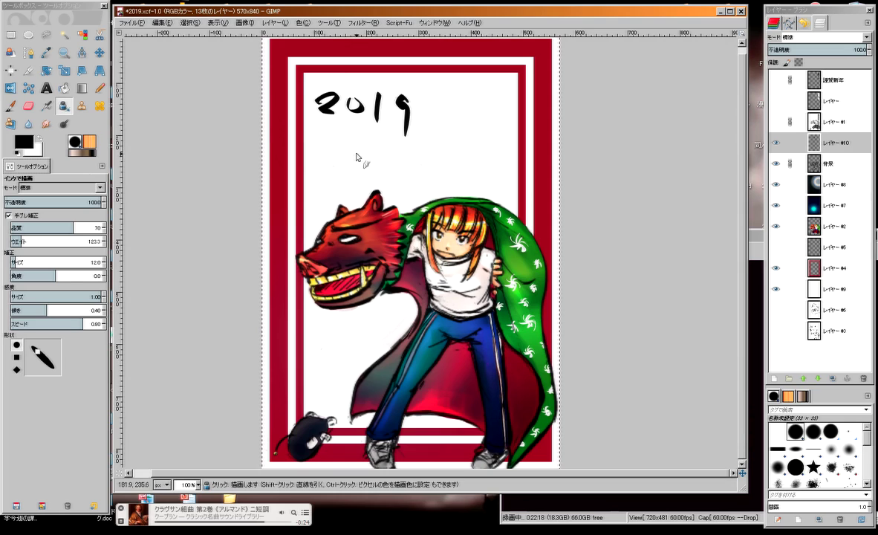
mouse_move(335, 138)
mouse_down()
mouse_move(349, 137)
mouse_move(349, 167)
mouse_move(366, 173)
mouse_move(415, 169)
mouse_move(440, 139)
mouse_move(438, 165)
mouse_move(447, 141)
mouse_move(465, 135)
mouse_up()
mouse_move(451, 139)
mouse_down()
mouse_move(453, 171)
mouse_move(462, 156)
mouse_move(460, 170)
mouse_move(474, 168)
mouse_up()
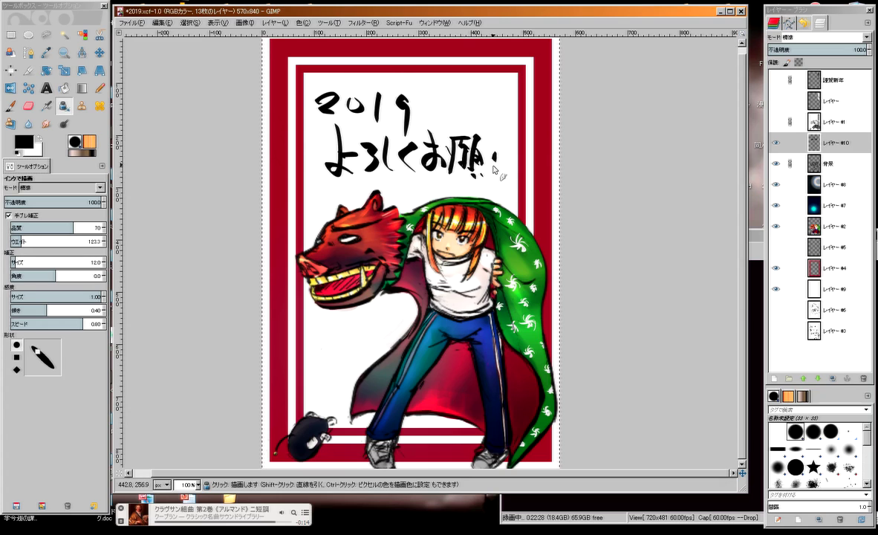
mouse_move(465, 183)
mouse_down()
mouse_move(477, 194)
mouse_move(504, 195)
mouse_up()
key(ctrl+z)
key(ctrl+z)
key(ctrl+z)
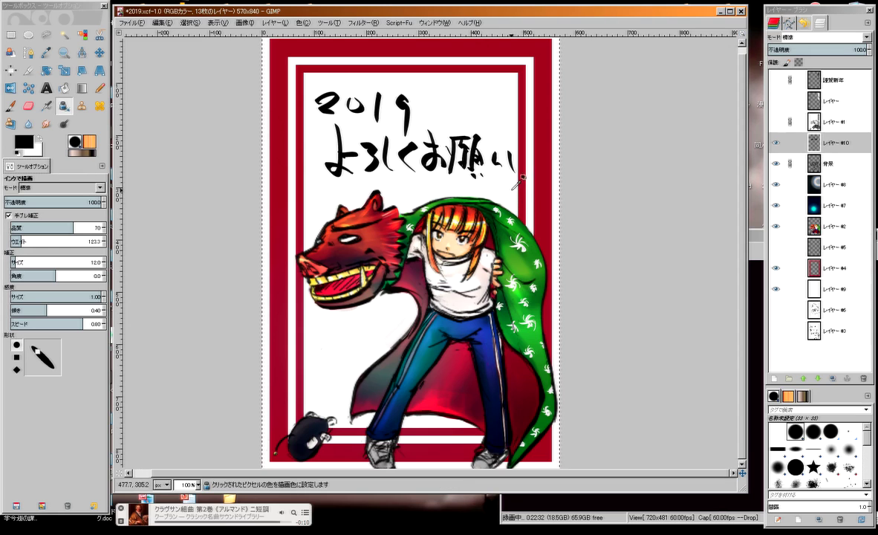
key(ctrl+z)
key(ctrl+z)
key(ctrl+z)
key(ctrl+z)
key(ctrl+z)
key(ctrl+z)
key(ctrl+z)
key(ctrl+z)
key(ctrl+z)
key(ctrl+z)
key(ctrl+z)
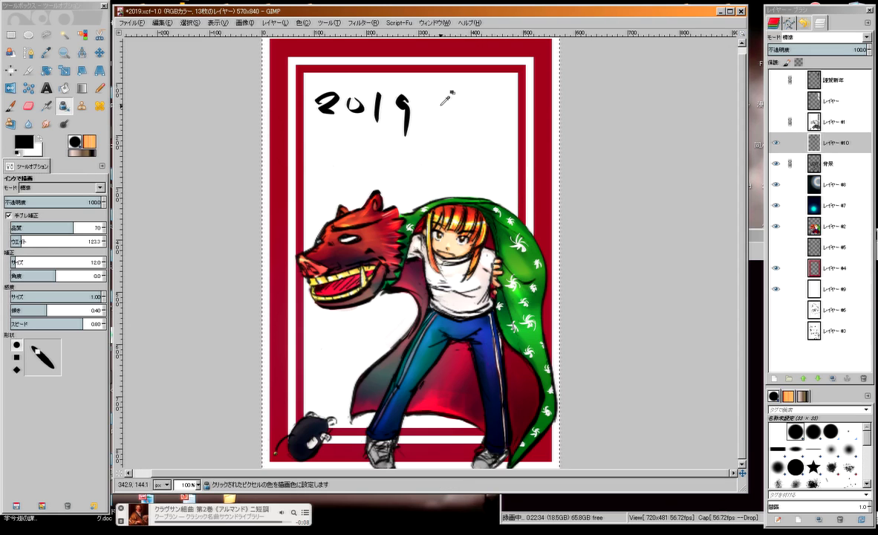
key(ctrl+z)
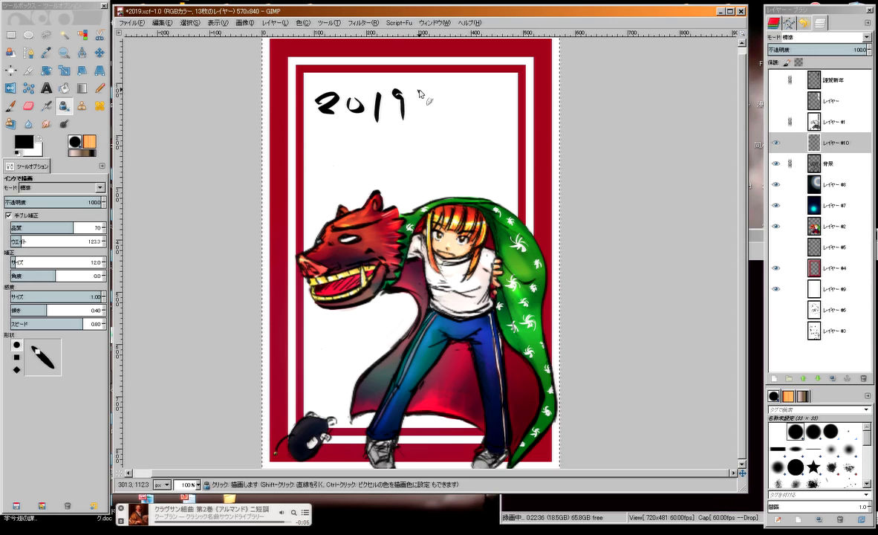
Write 年も after 2019 in black ink.
mouse_move(420, 104)
mouse_down()
mouse_move(438, 102)
mouse_move(444, 113)
mouse_move(431, 132)
mouse_up()
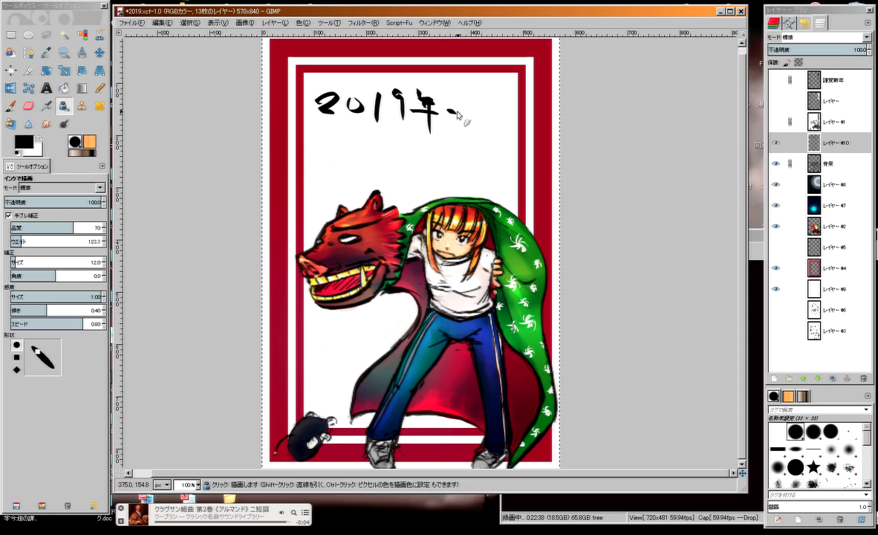
drag(452, 93, 474, 132)
drag(440, 104, 460, 103)
drag(440, 113, 460, 113)
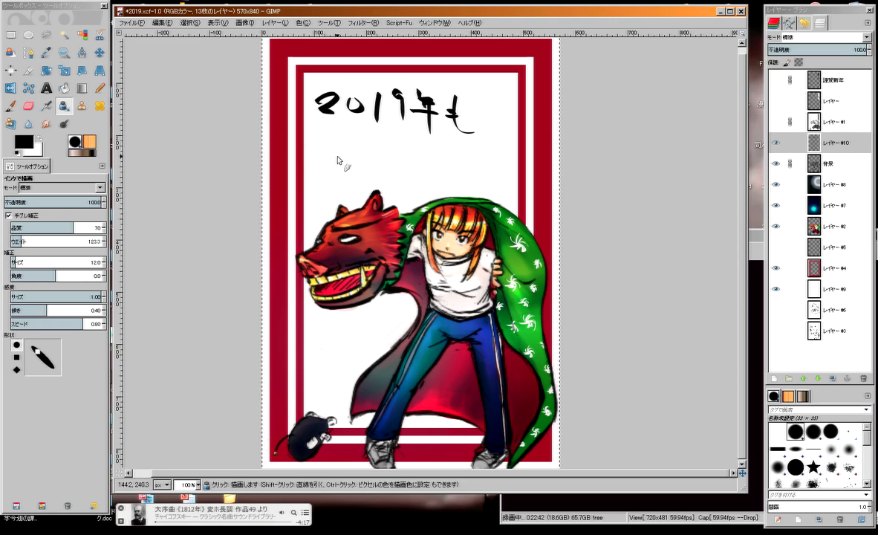
Write よろしくお願いします on the line below and begin the signature at lower left.
mouse_move(312, 149)
mouse_down()
mouse_move(327, 151)
mouse_move(329, 182)
mouse_up()
drag(334, 149, 346, 147)
drag(345, 149, 335, 177)
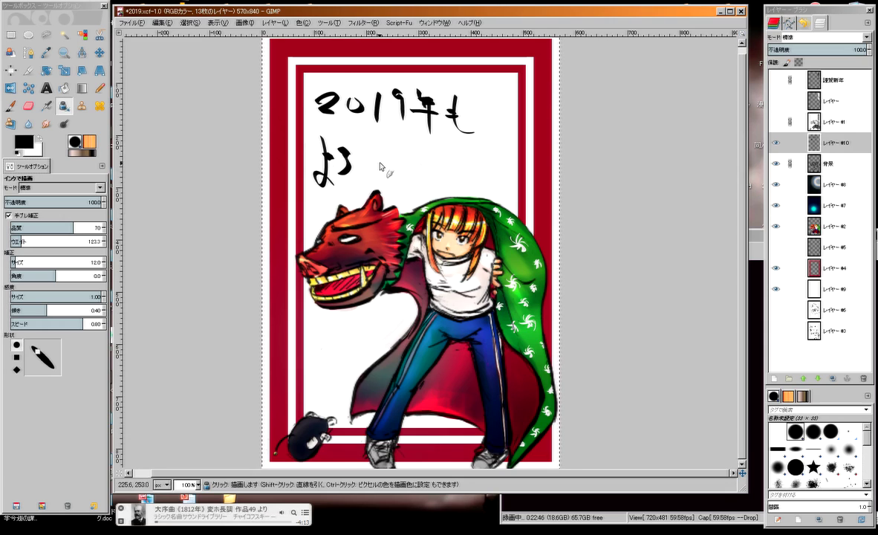
mouse_move(358, 145)
mouse_down()
mouse_move(368, 180)
mouse_move(383, 153)
mouse_move(384, 179)
mouse_up()
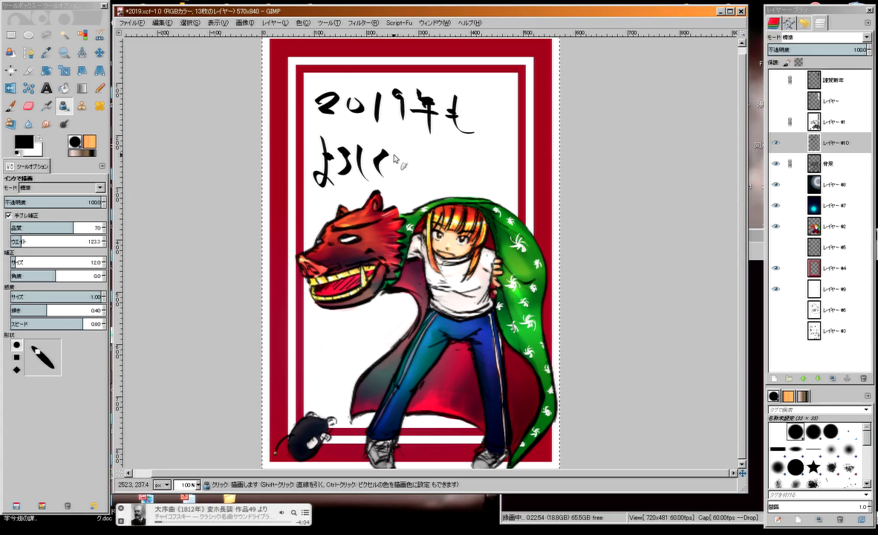
drag(389, 146, 389, 150)
drag(392, 145, 393, 149)
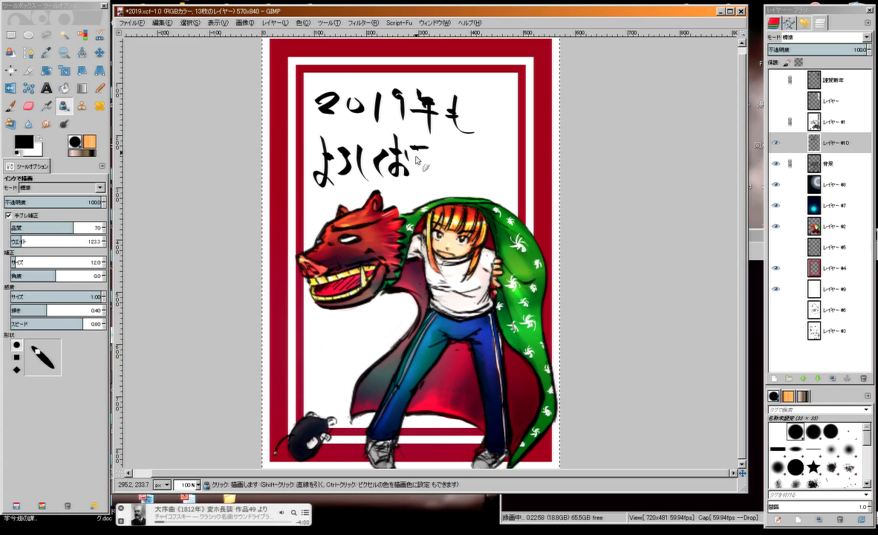
mouse_move(417, 145)
mouse_down()
mouse_move(419, 168)
mouse_move(433, 174)
mouse_up()
mouse_move(451, 153)
mouse_down()
mouse_move(456, 181)
mouse_move(468, 174)
mouse_move(476, 184)
mouse_move(499, 159)
mouse_up()
mouse_move(491, 149)
mouse_down()
mouse_move(490, 184)
mouse_move(518, 158)
mouse_move(505, 192)
mouse_up()
scroll(422, 247, right, 2)
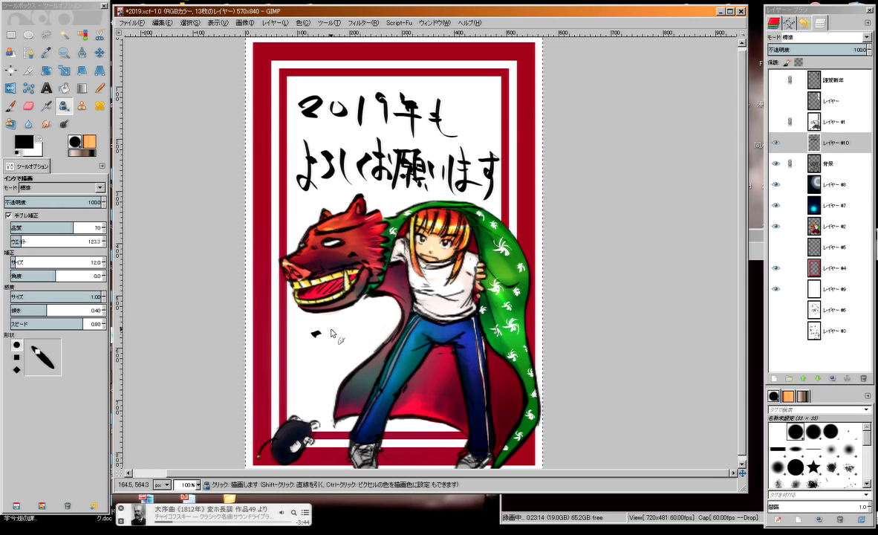
mouse_move(312, 331)
mouse_down()
mouse_move(325, 338)
mouse_move(305, 367)
mouse_move(322, 368)
mouse_up()
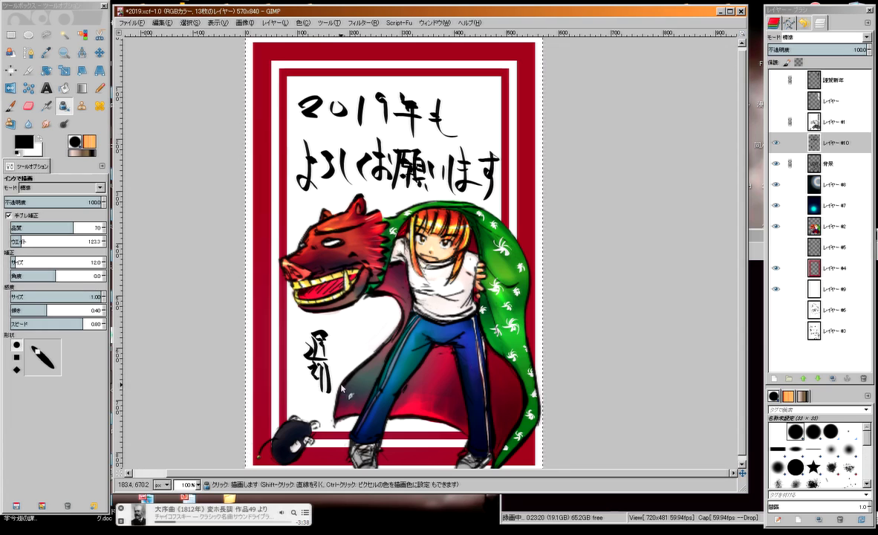
Redo the signature's lower stroke and add a second vertical column of ink lettering.
key(ctrl+z)
key(ctrl+z)
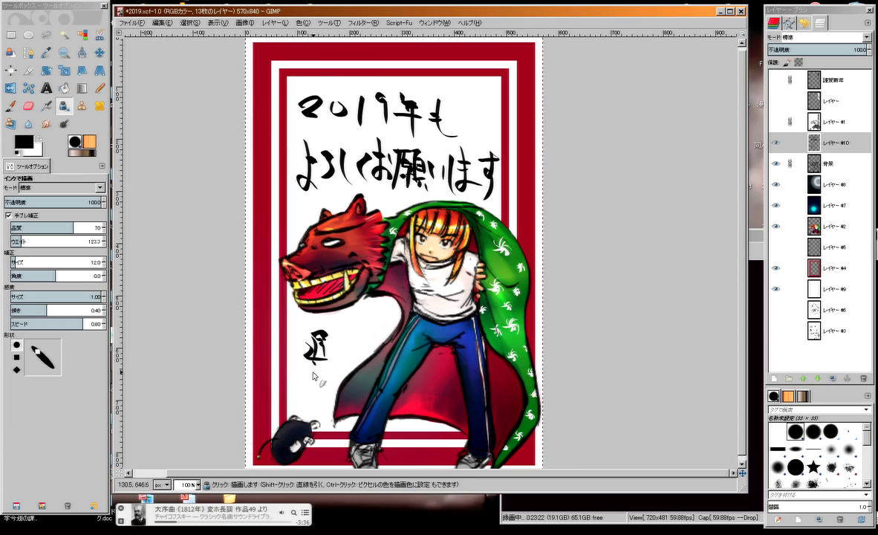
mouse_move(305, 346)
mouse_down()
mouse_move(308, 375)
mouse_move(319, 375)
mouse_up()
mouse_move(288, 340)
mouse_down()
mouse_move(300, 364)
mouse_move(300, 378)
mouse_move(289, 381)
mouse_move(298, 389)
mouse_up()
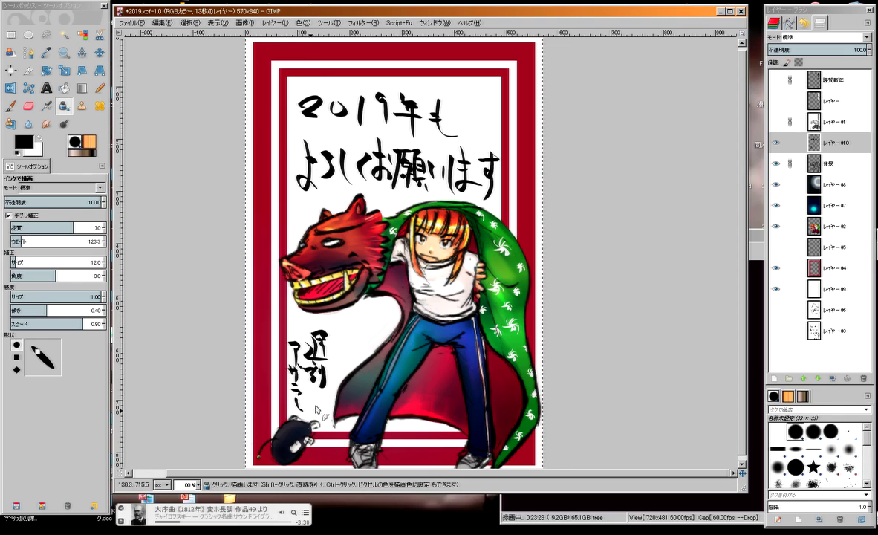
scroll(301, 271, down, 3)
scroll(301, 271, up, 3)
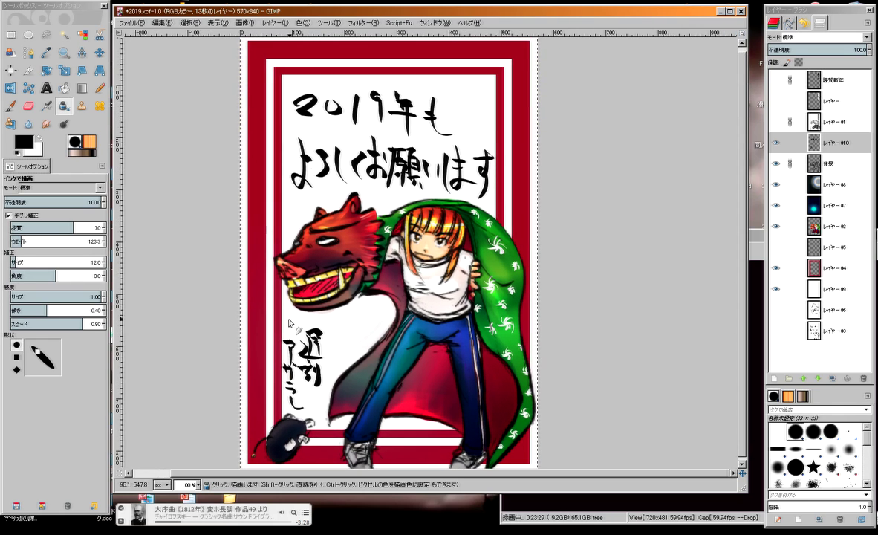
scroll(297, 297, right, 1)
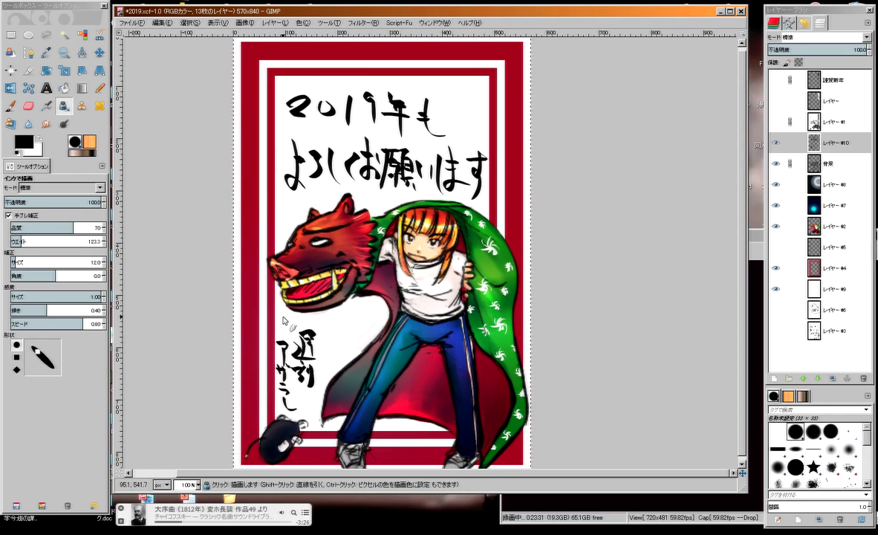